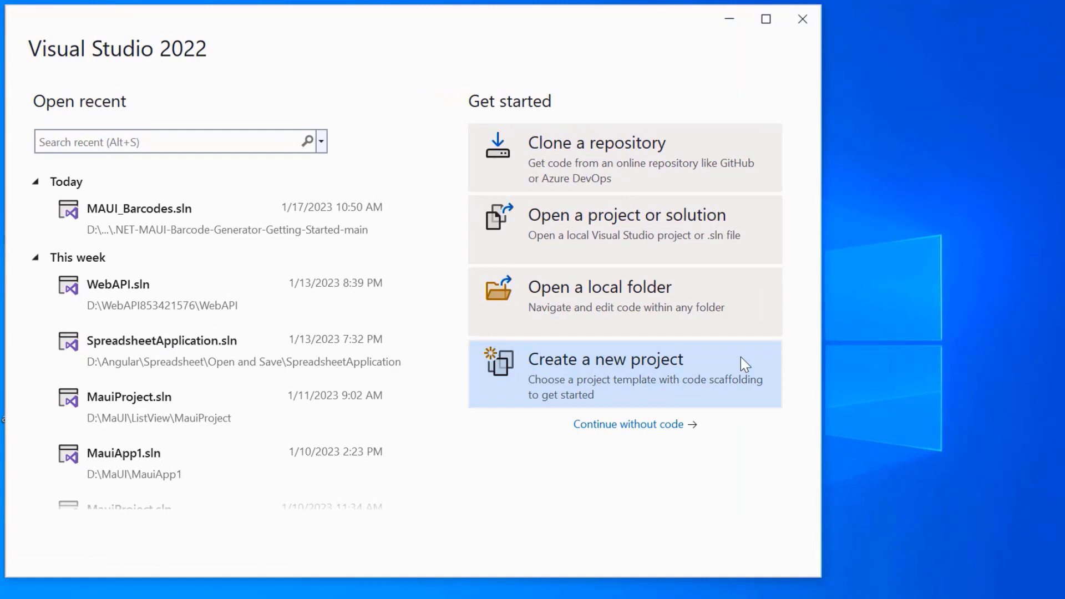
Step: Create a .NET MAUI App project named MauiProject targeting .NET 7.0
{"action": "left_click", "coordinate": [740, 358]}
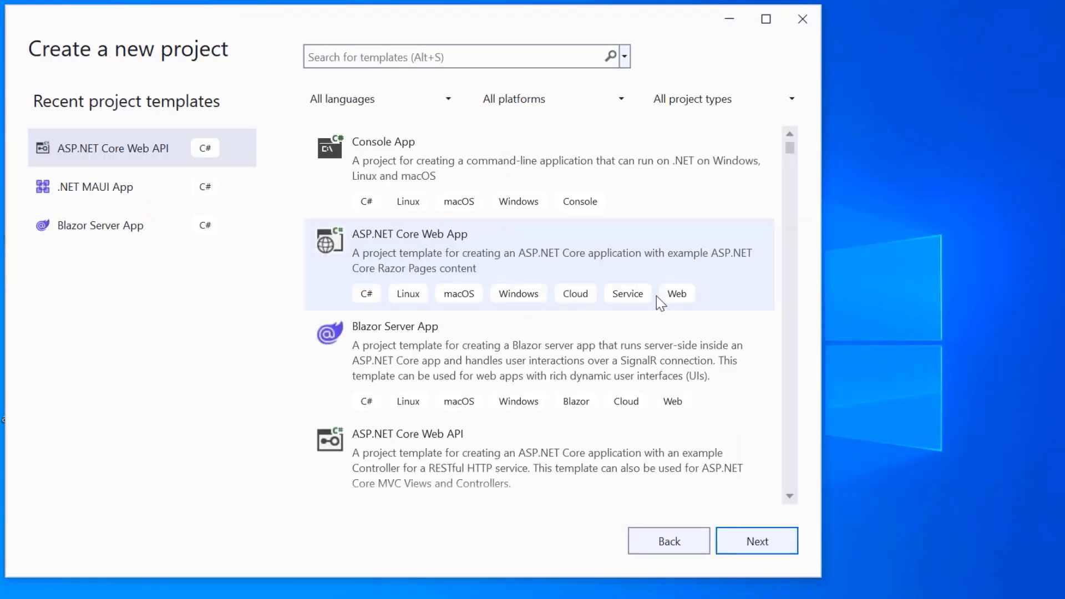
{"action": "left_click", "coordinate": [124, 194]}
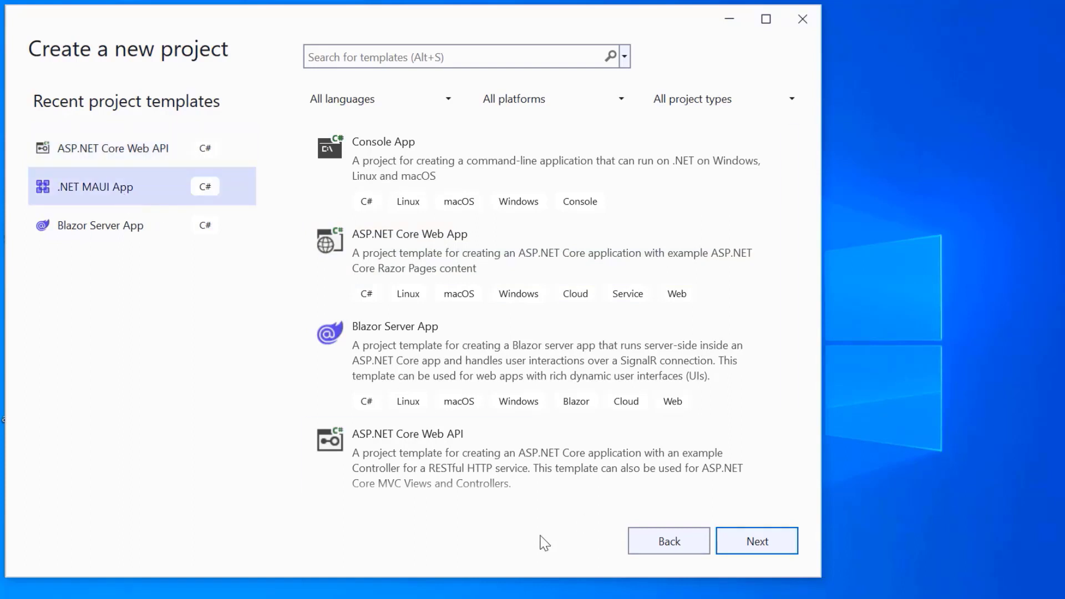
{"action": "key", "text": "Return"}
{"action": "key", "text": "End"}
{"action": "key", "text": "BackSpace"}
{"action": "key", "text": "BackSpace"}
{"action": "key", "text": "BackSpace"}
{"action": "key", "text": "BackSpace"}
{"action": "type", "text": "Project"}
{"action": "key", "text": "Return"}
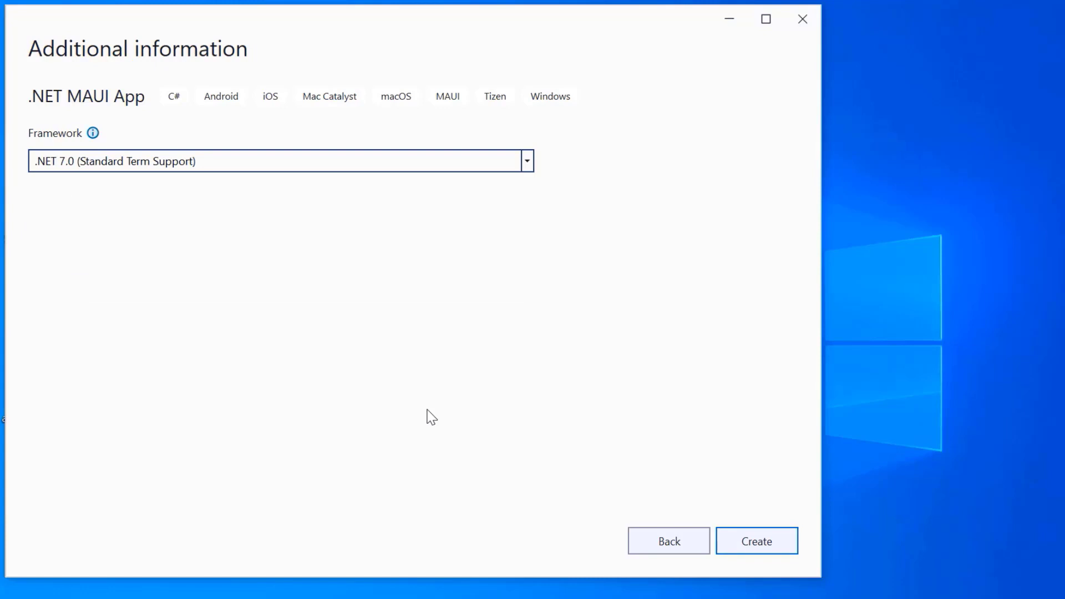
{"action": "key", "text": "Return"}
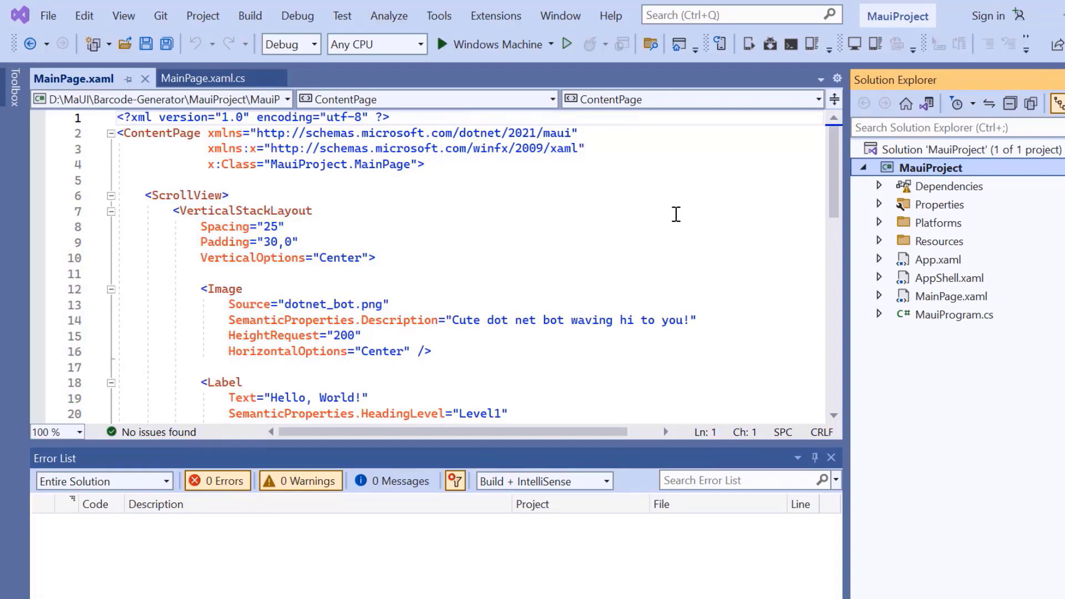
Step: Run the app on the Pixel 5 - API 32 (Android 12.1) emulator
{"action": "left_click", "coordinate": [552, 44]}
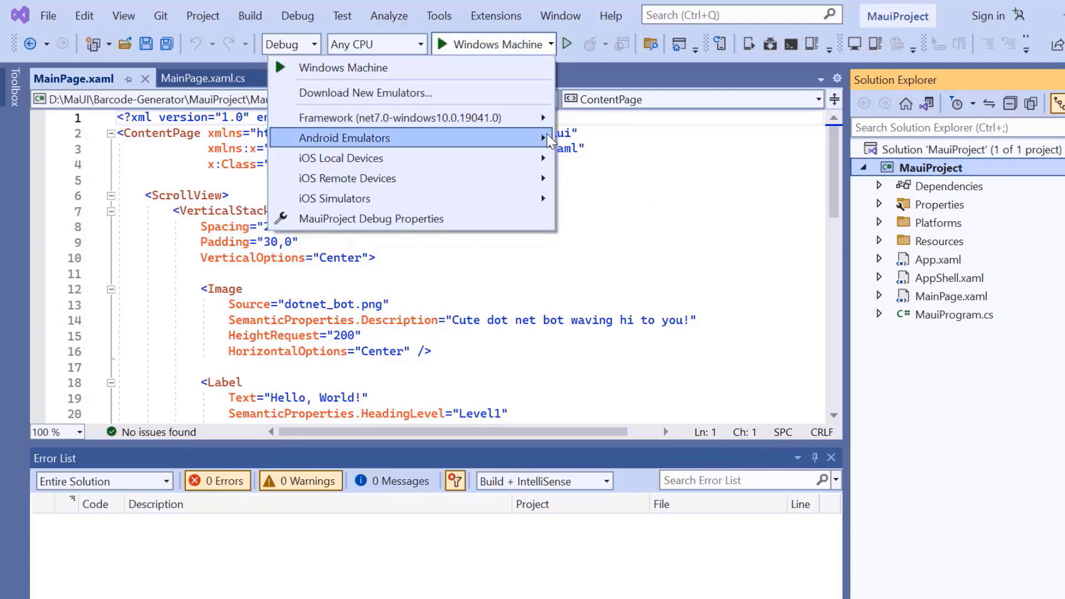
{"action": "mouse_move", "coordinate": [344, 138]}
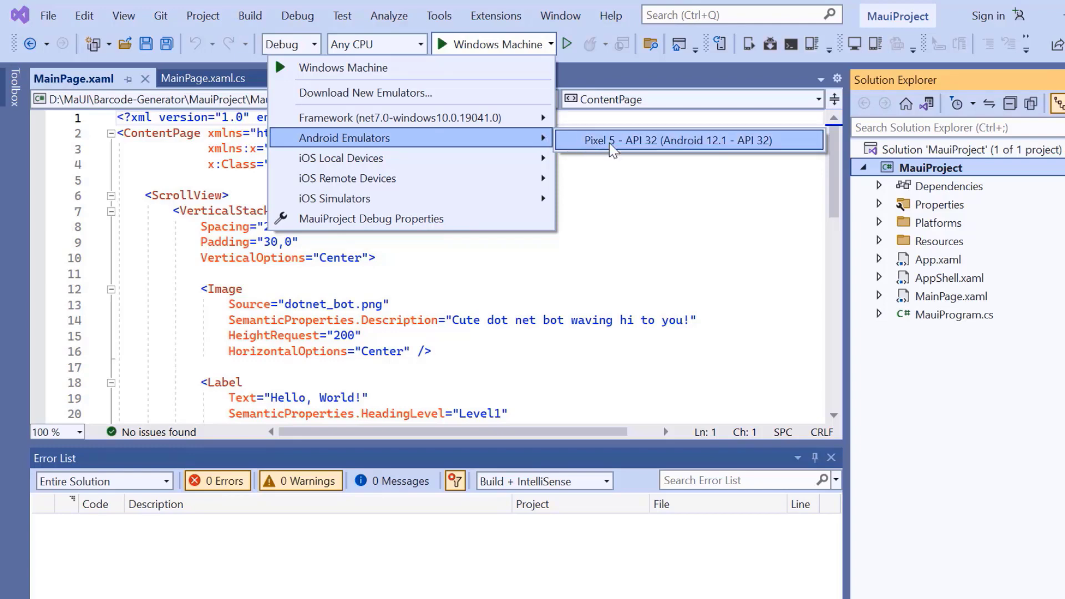
{"action": "left_click", "coordinate": [646, 146]}
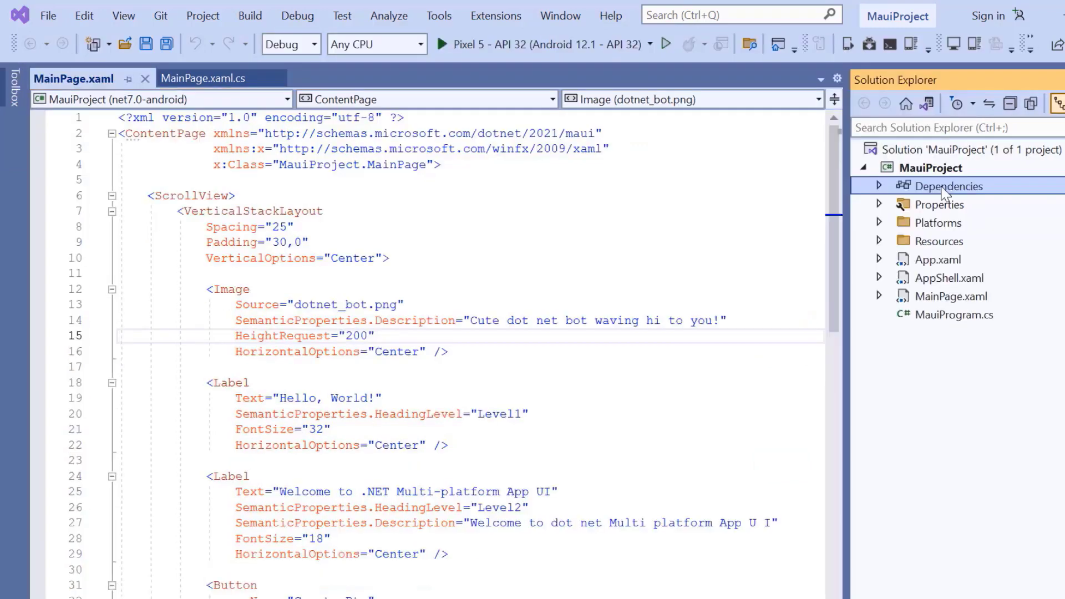
Step: Install the Syncfusion.Maui.Sliders 20.4.44 NuGet package from the Dependencies menu
{"action": "right_click", "coordinate": [943, 192]}
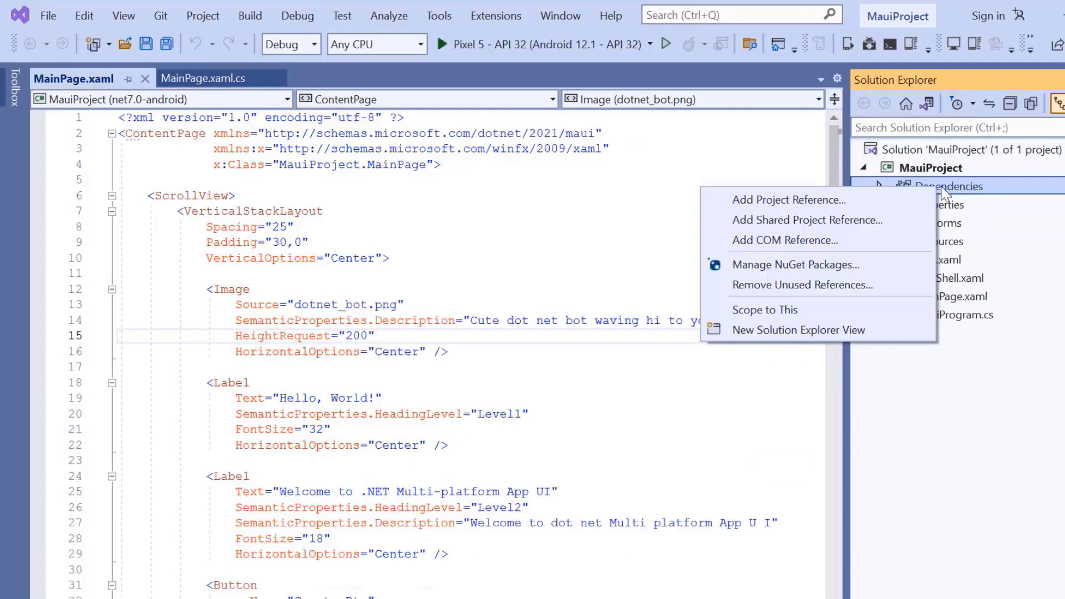
{"action": "left_click", "coordinate": [806, 267]}
{"action": "type", "text": "Sync"}
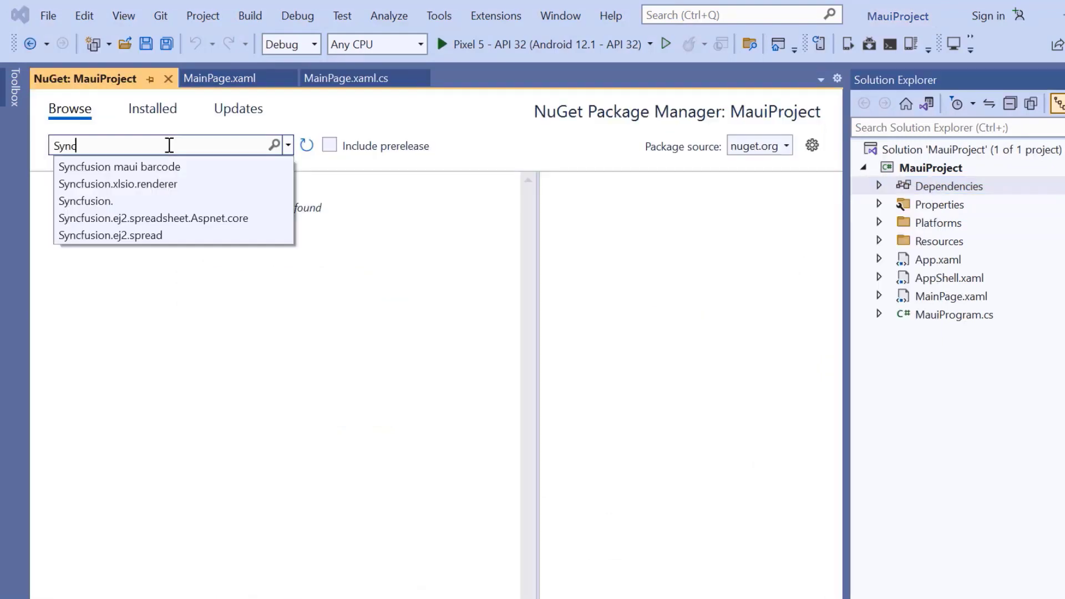
{"action": "type", "text": "fusion.maui.sl"}
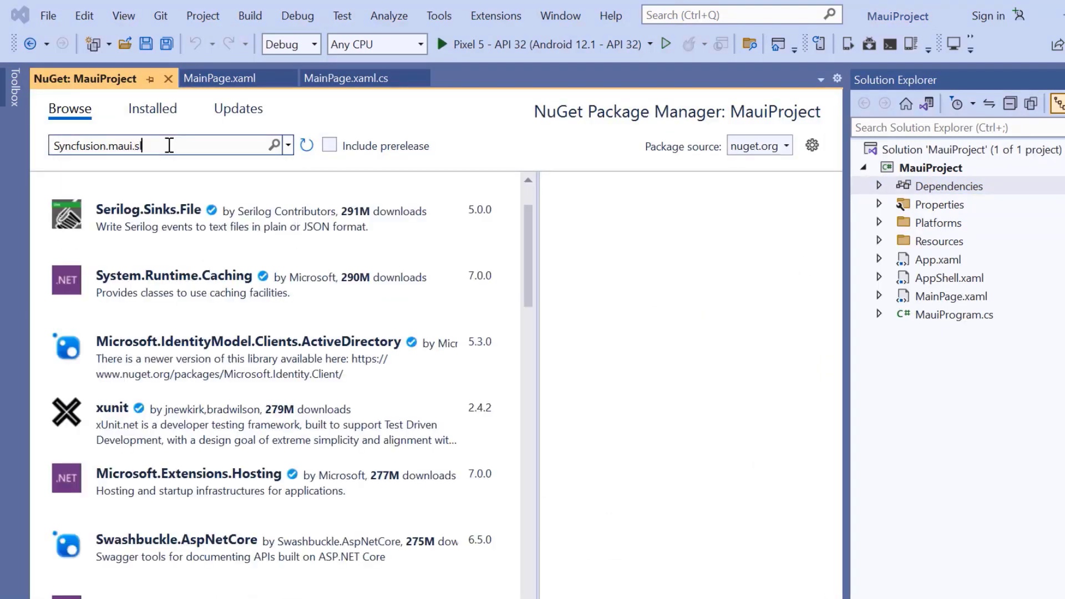
{"action": "type", "text": "iders"}
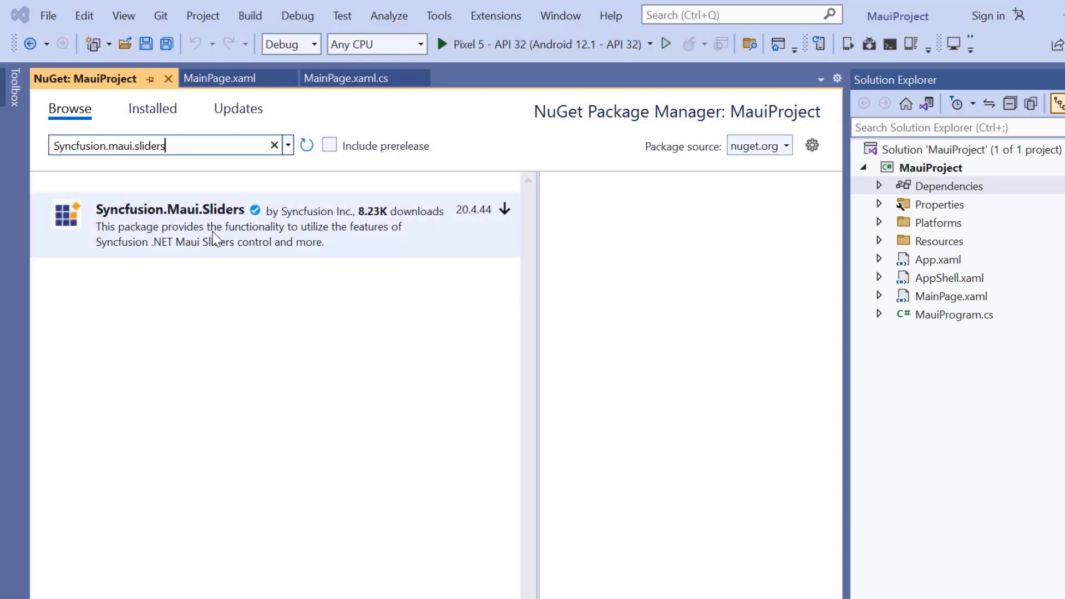
{"action": "left_click", "coordinate": [215, 239]}
{"action": "left_click", "coordinate": [746, 244]}
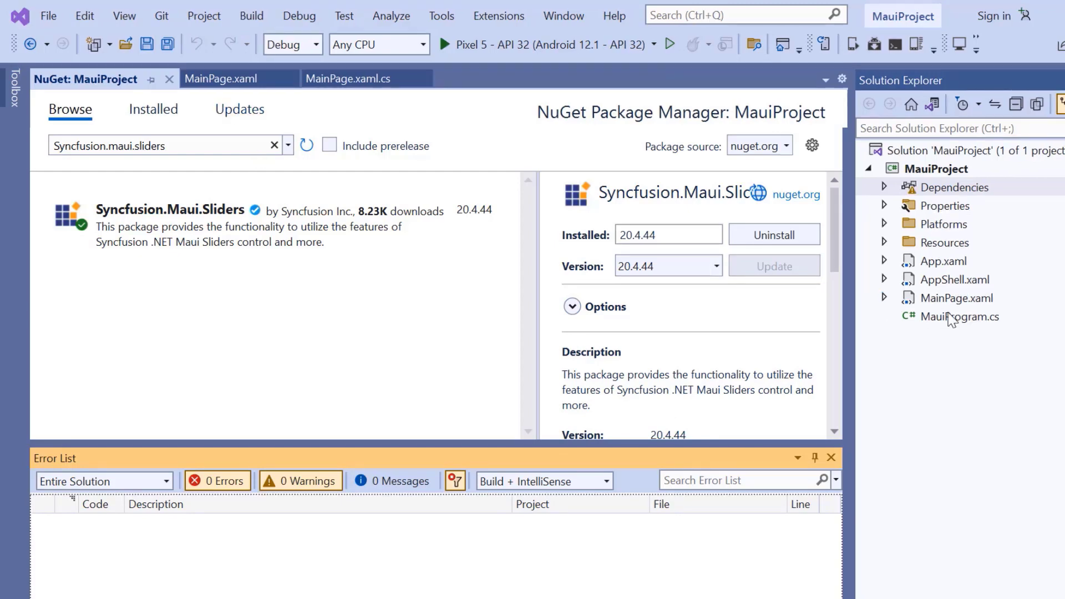
Step: Open MauiProgram.cs and add 'using Syncfusion.Maui.Core.Hosting;' at line 2
{"action": "left_click", "coordinate": [953, 319]}
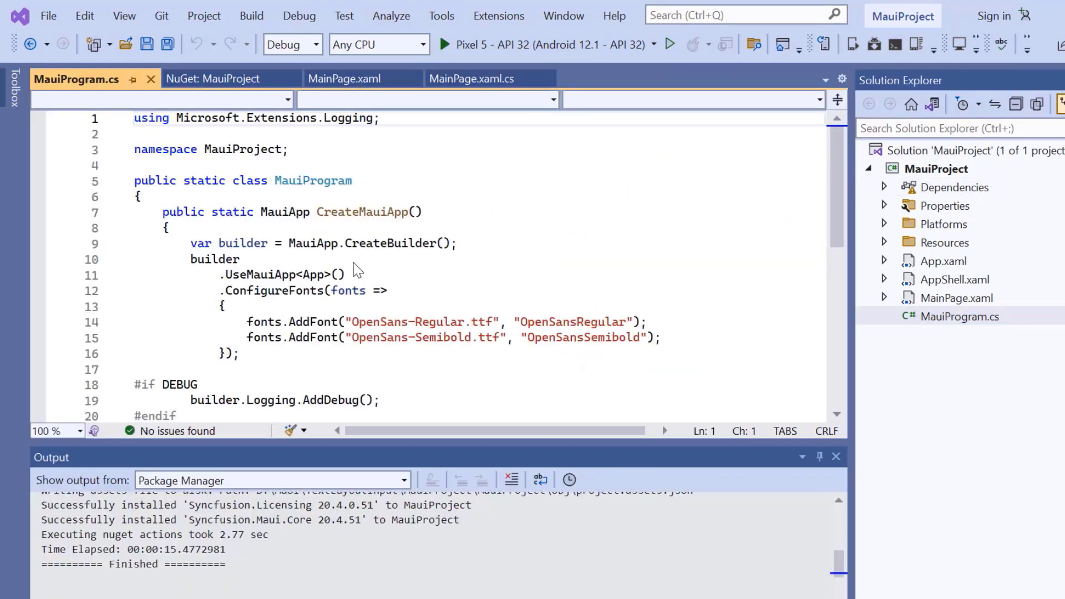
{"action": "left_click", "coordinate": [506, 138]}
{"action": "type", "text": "u"}
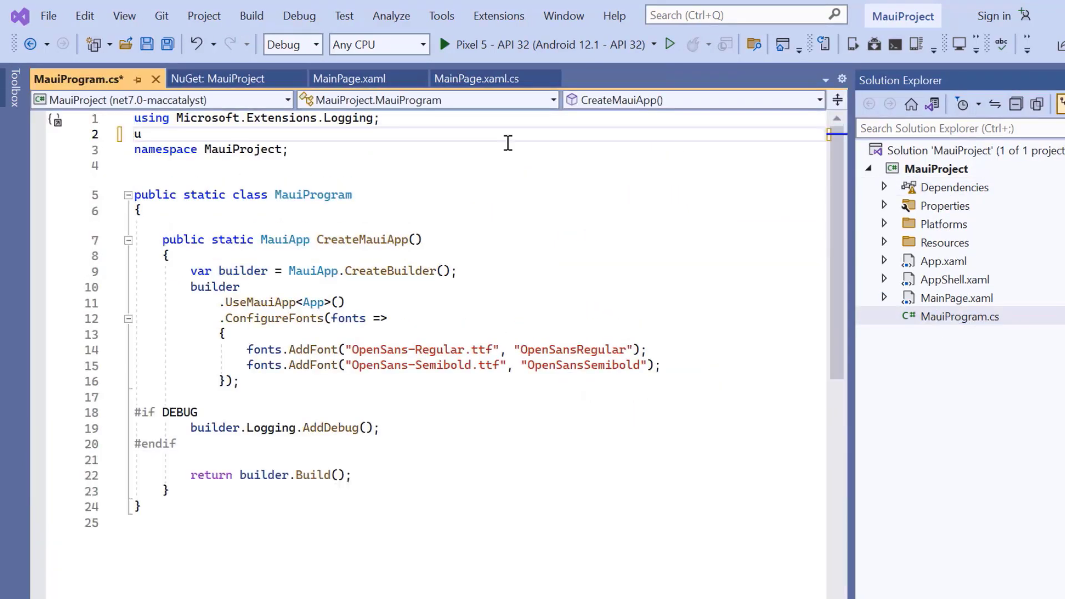
{"action": "type", "text": "sing "}
{"action": "type", "text": "Syncfusion."}
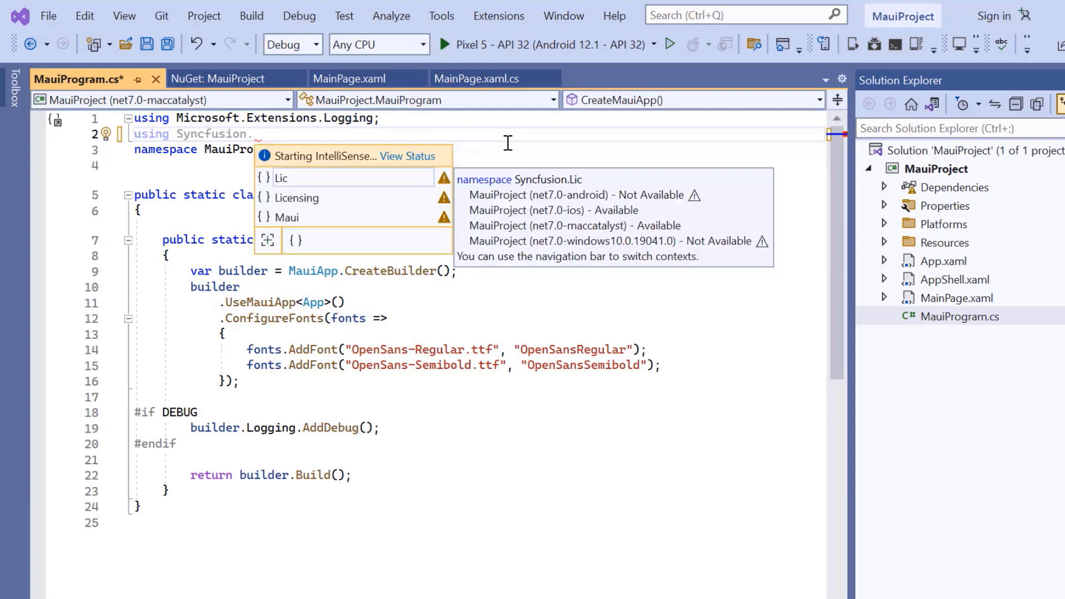
{"action": "type", "text": "Maui."}
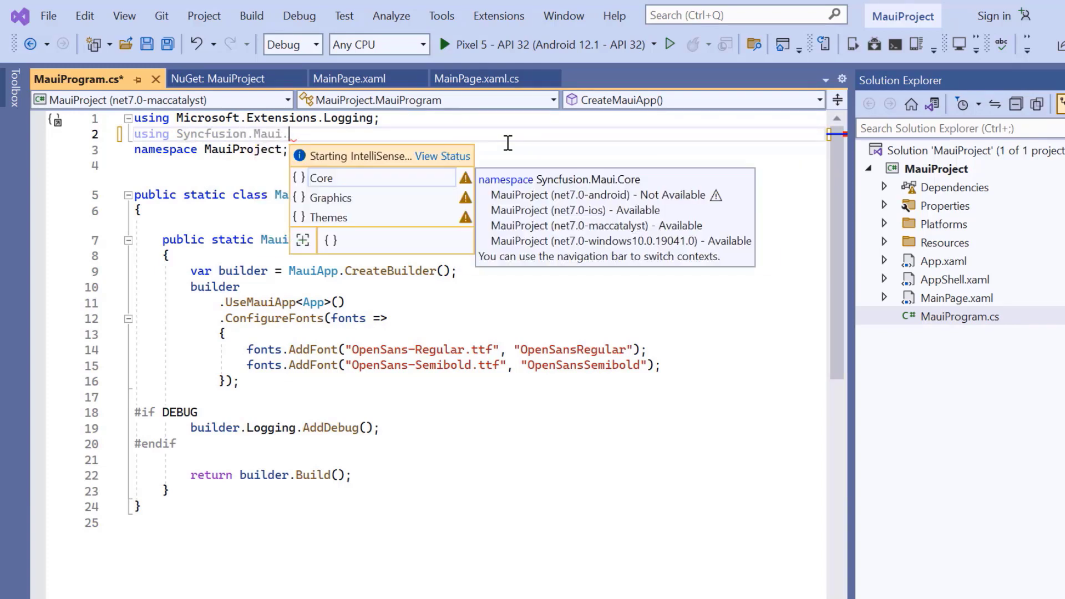
{"action": "type", "text": "Core."}
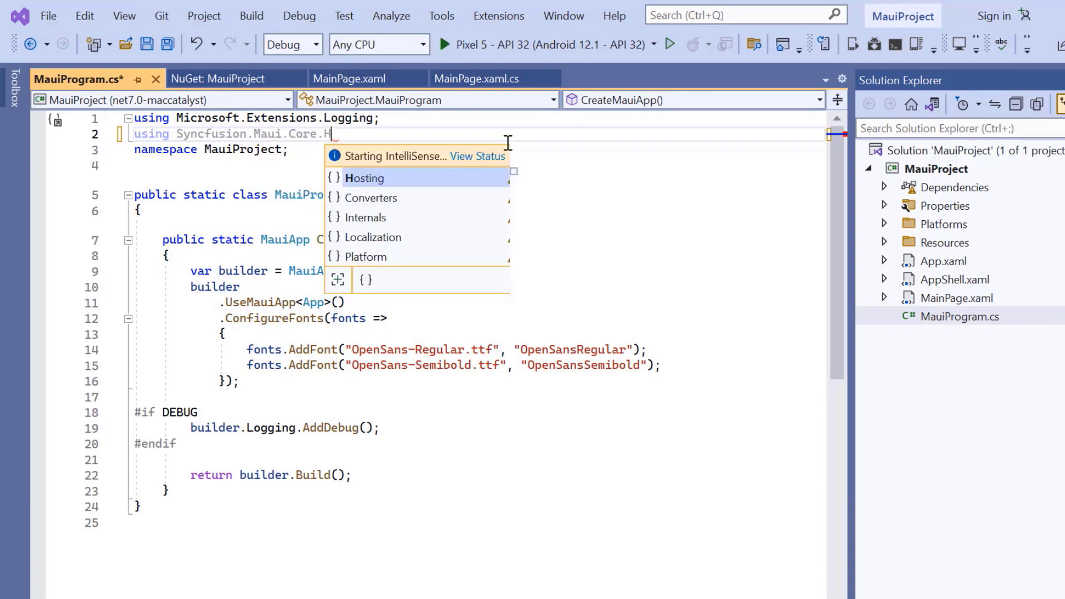
{"action": "type", "text": "Ho"}
{"action": "key", "text": "Tab"}
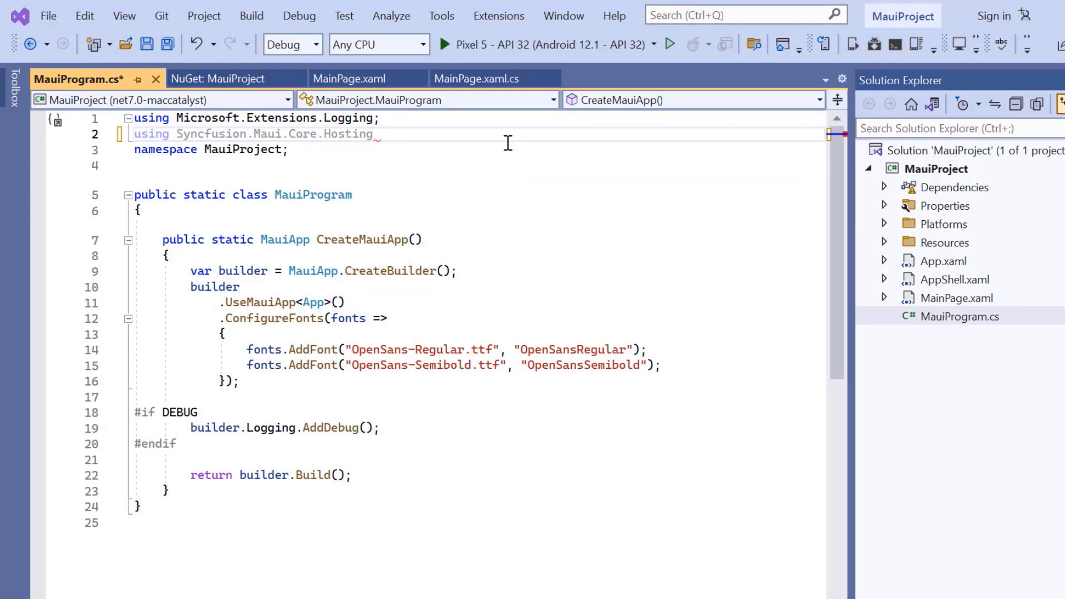
{"action": "type", "text": ";"}
Step: Add .ConfigureSyncfusionCore() after UseMauiApp<App>(), then save and close MauiProgram.cs
{"action": "left_click", "coordinate": [450, 296]}
{"action": "key", "text": "Return"}
{"action": "type", "text": ".c"}
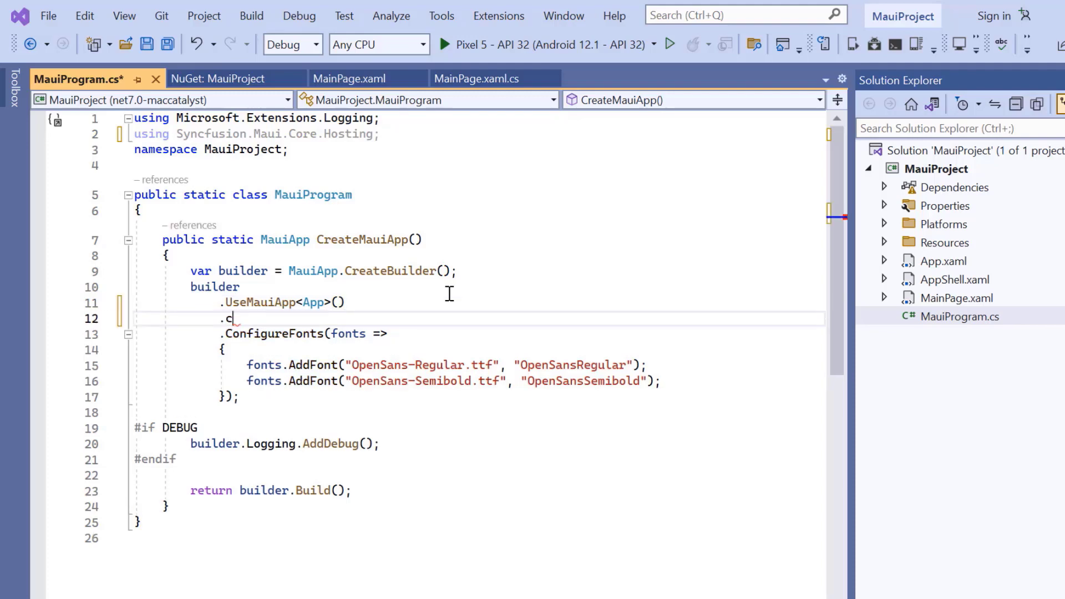
{"action": "type", "text": "onfigureS"}
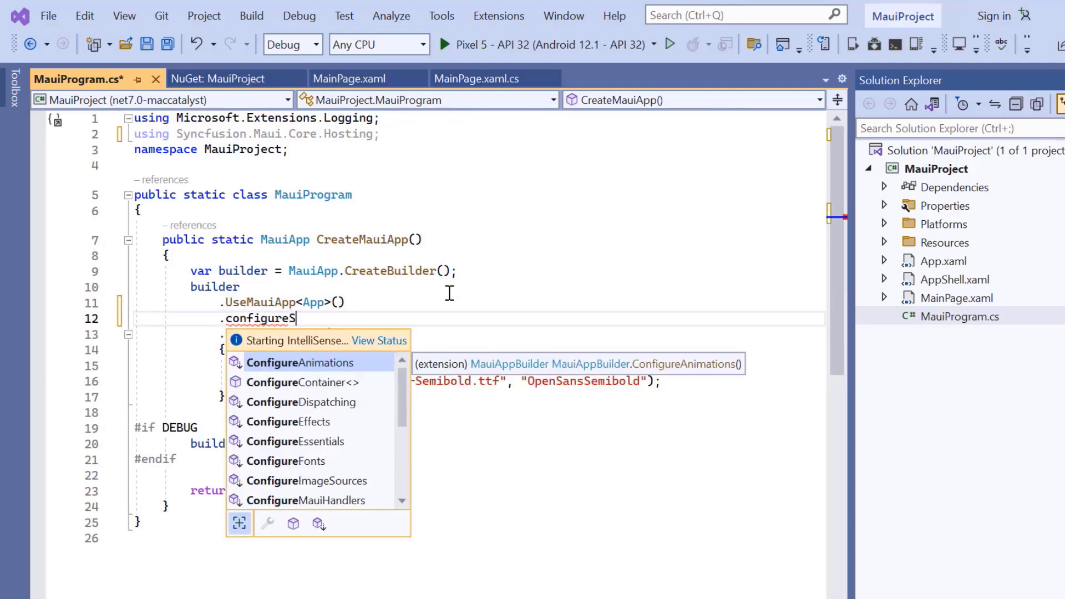
{"action": "type", "text": "y"}
{"action": "key", "text": "Tab"}
{"action": "type", "text": "("}
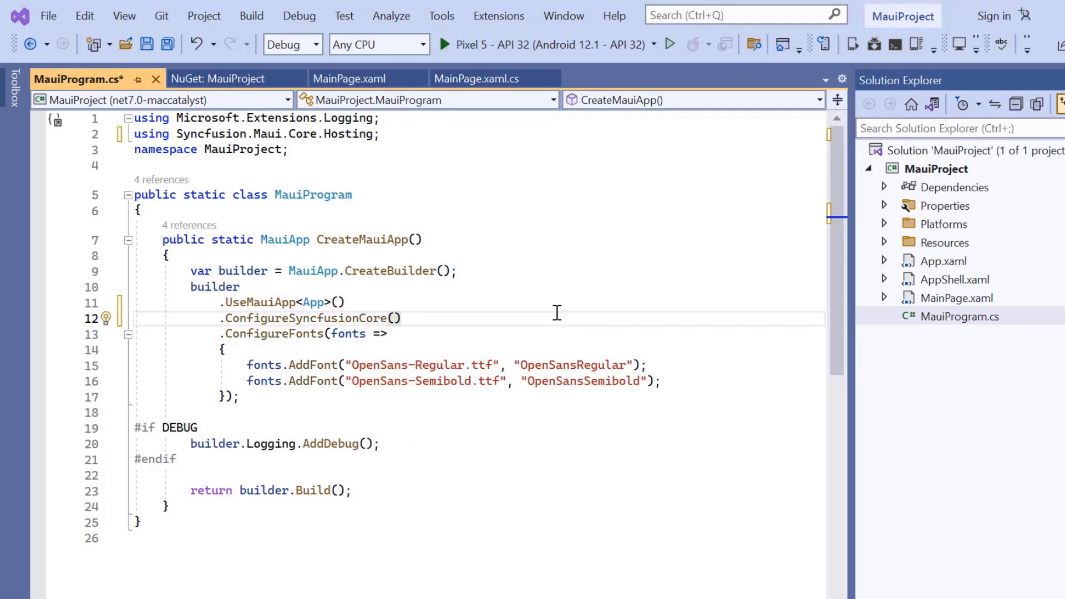
{"action": "key", "text": "ctrl+s"}
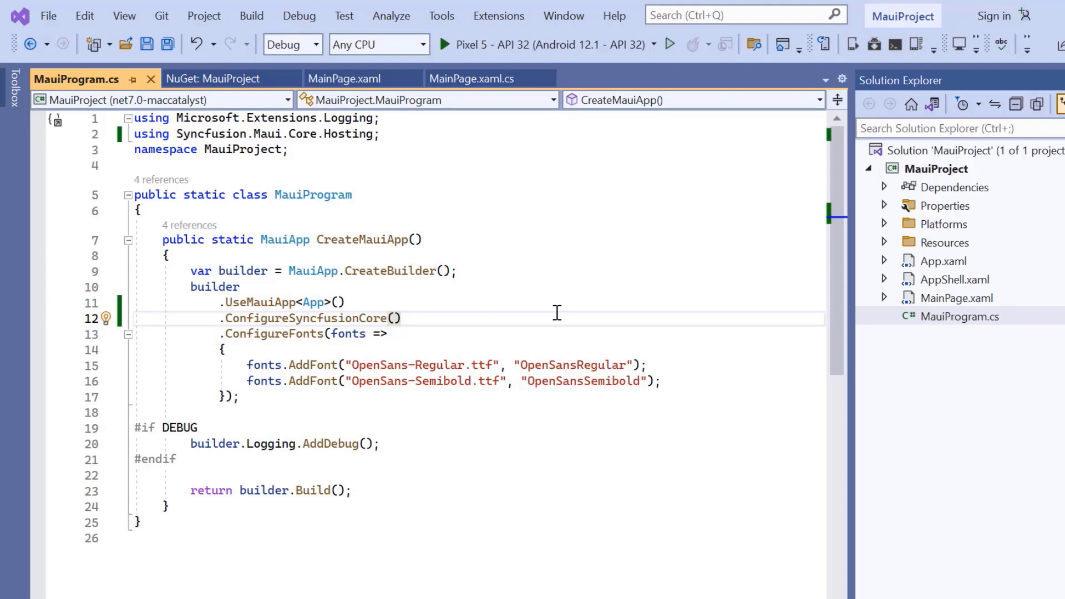
{"action": "left_click", "coordinate": [150, 78]}
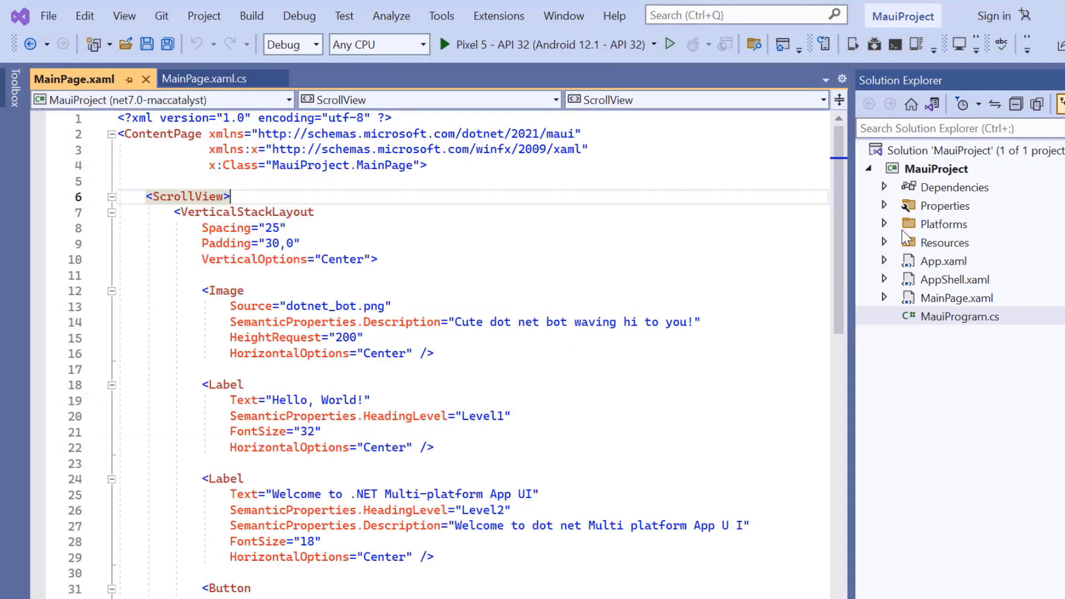
Step: In App.xaml.cs, add SyncfusionLicenseProvider.RegisterLicense with the pasted key after InitializeComponent(), and save
{"action": "left_click", "coordinate": [884, 260]}
{"action": "double_click", "coordinate": [955, 280]}
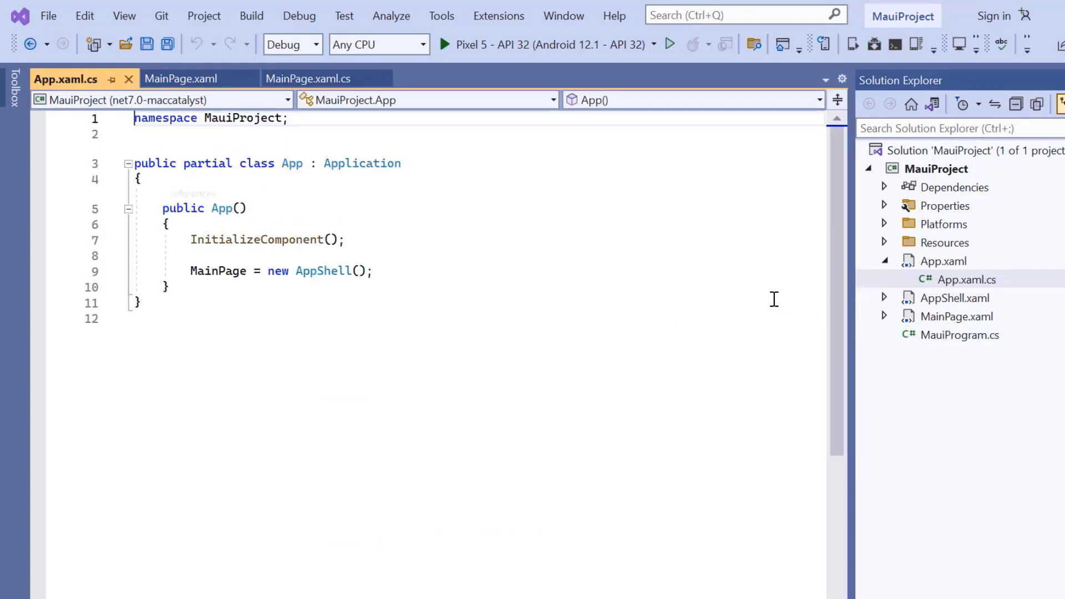
{"action": "left_click", "coordinate": [503, 244]}
{"action": "key", "text": "Return"}
{"action": "type", "text": "Sync"}
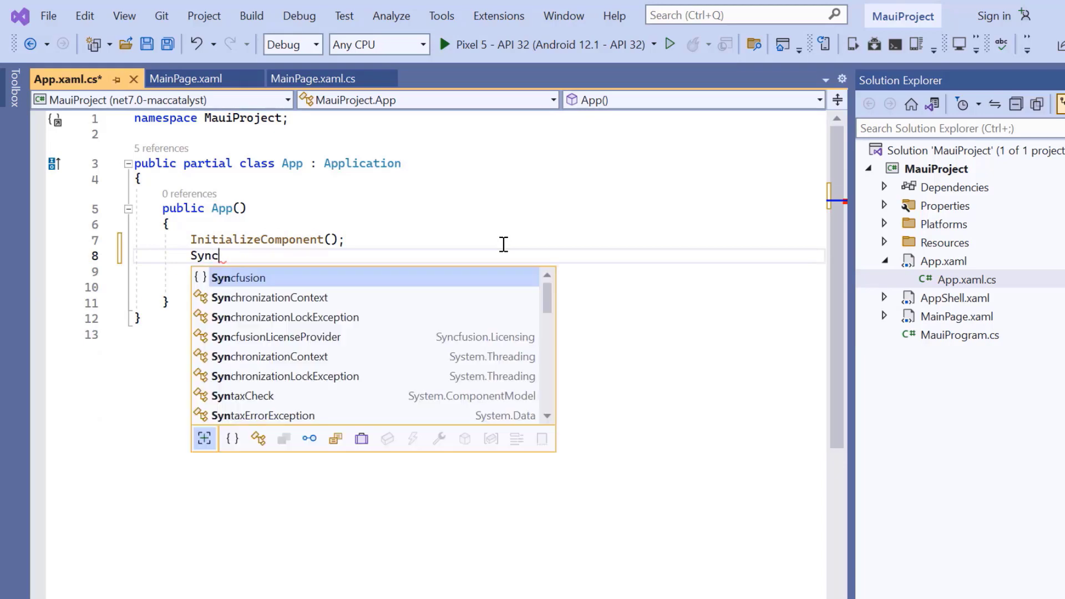
{"action": "type", "text": "fusion.Li"}
{"action": "key", "text": "Tab"}
{"action": "type", "text": "."}
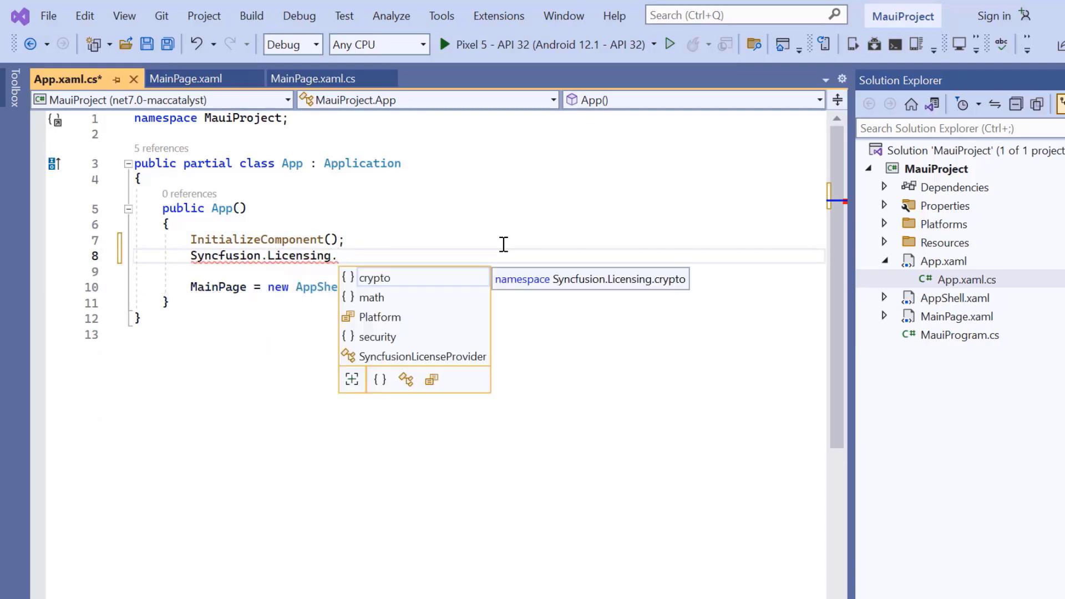
{"action": "type", "text": "Sy.Re"}
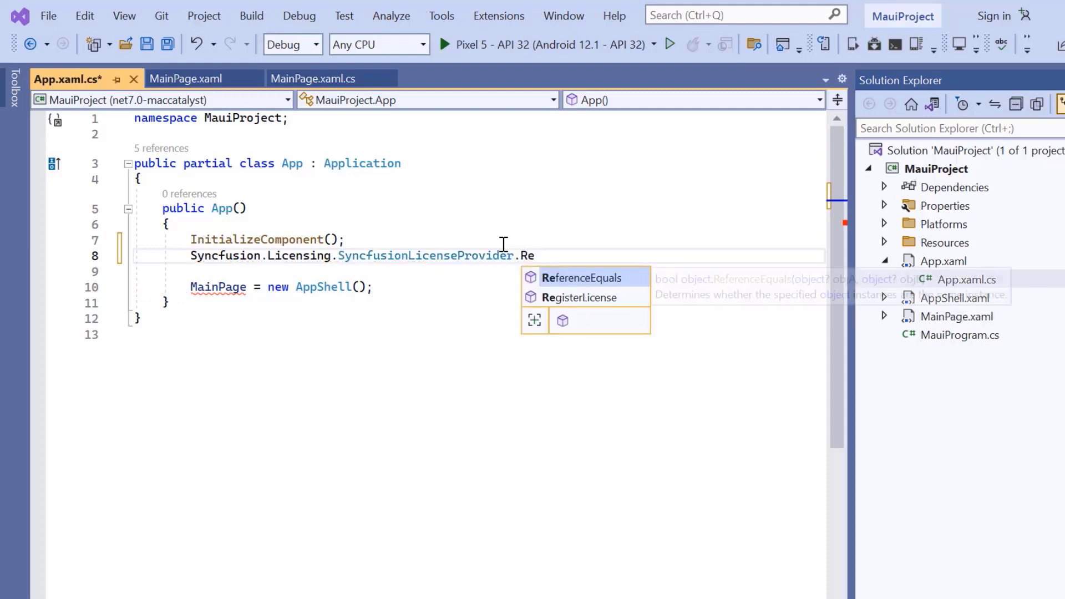
{"action": "key", "text": "Down"}
{"action": "key", "text": "Tab"}
{"action": "type", "text": "();"}
{"action": "type", "text": "\"\");"}
{"action": "key", "text": "ctrl+v"}
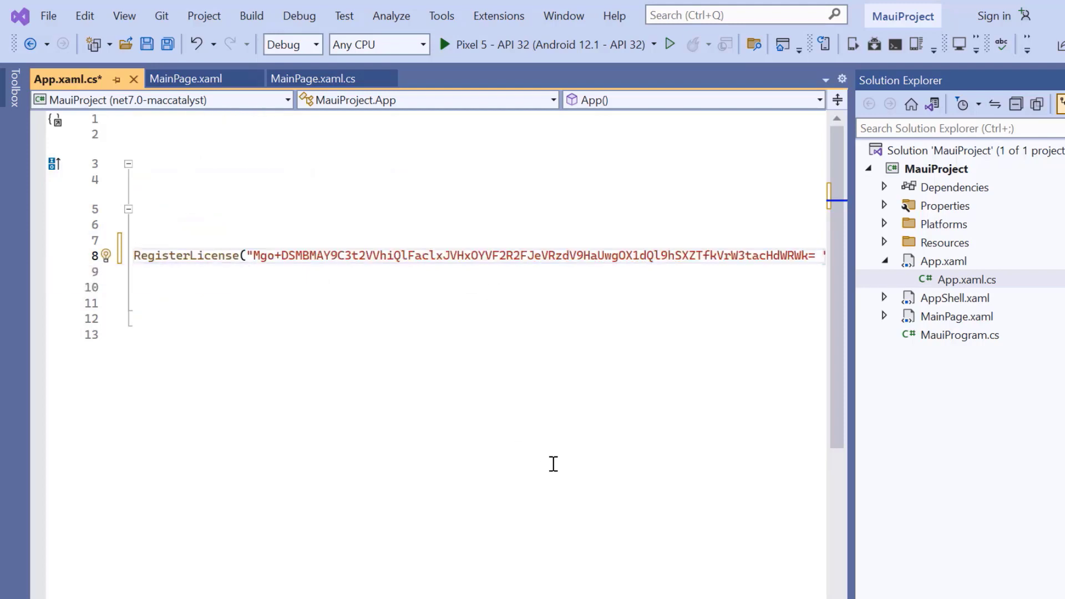
{"action": "key", "text": "ctrl+s"}
{"action": "key", "text": "Home"}
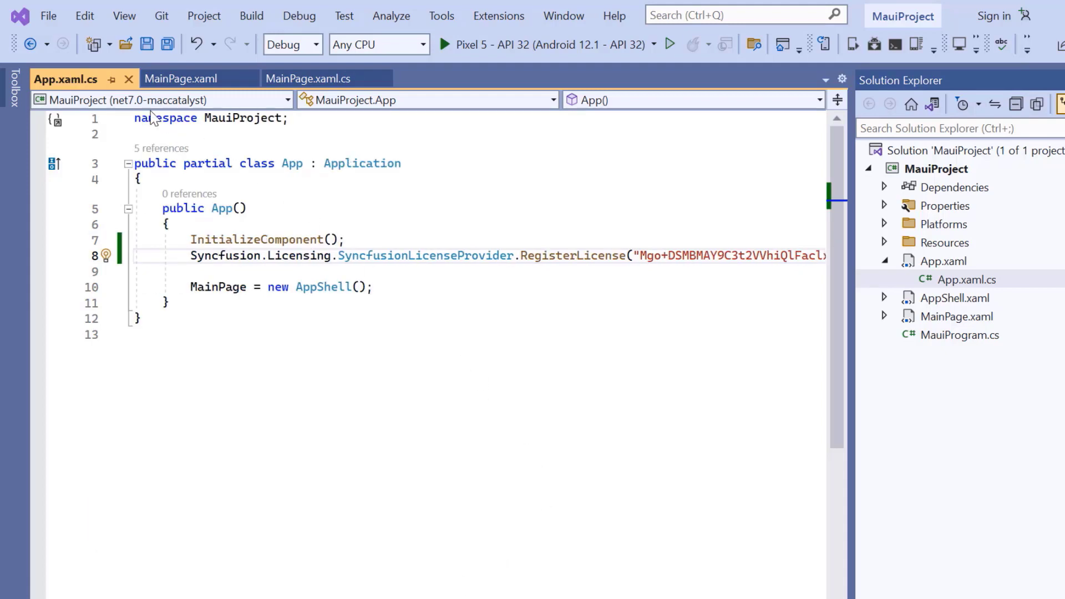
Step: Return to MainPage.xaml, then collapse and select the ScrollView block for removal
{"action": "left_click", "coordinate": [129, 80]}
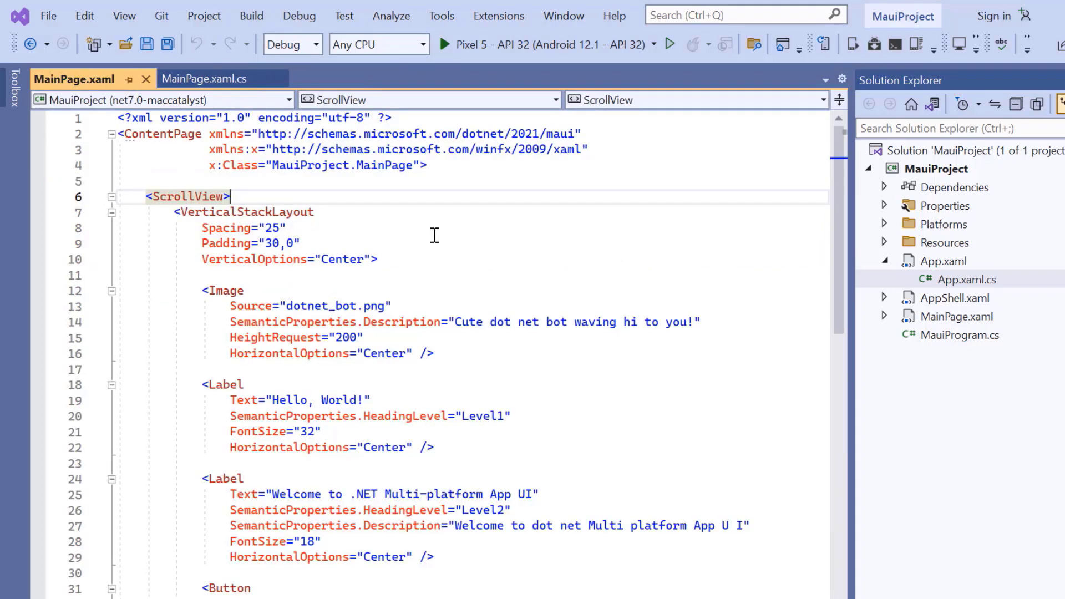
{"action": "left_click", "coordinate": [111, 196]}
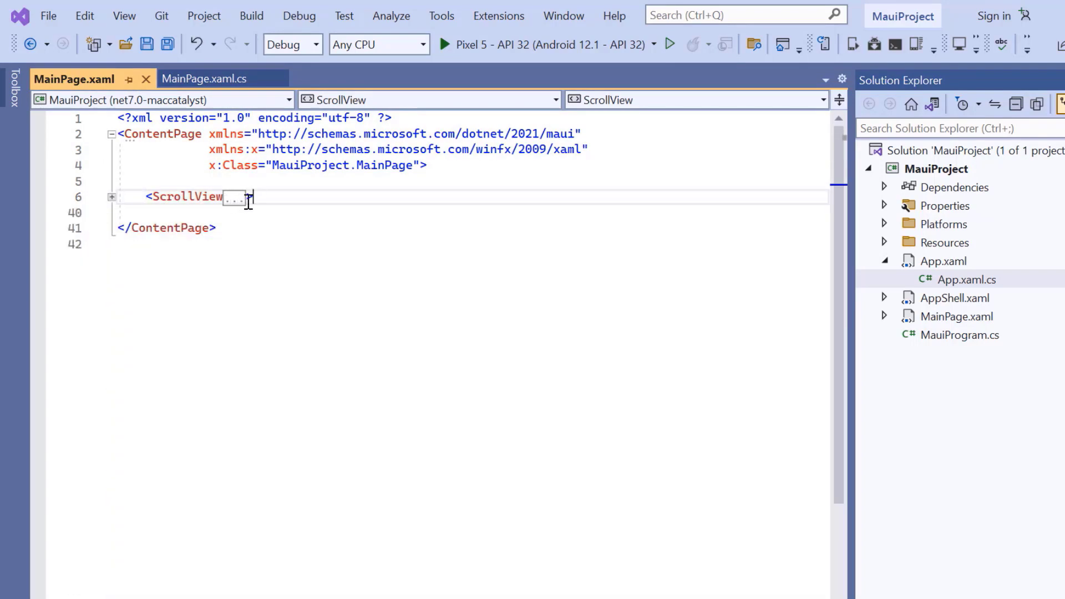
{"action": "left_click_drag", "start_coordinate": [249, 196], "coordinate": [147, 197]}
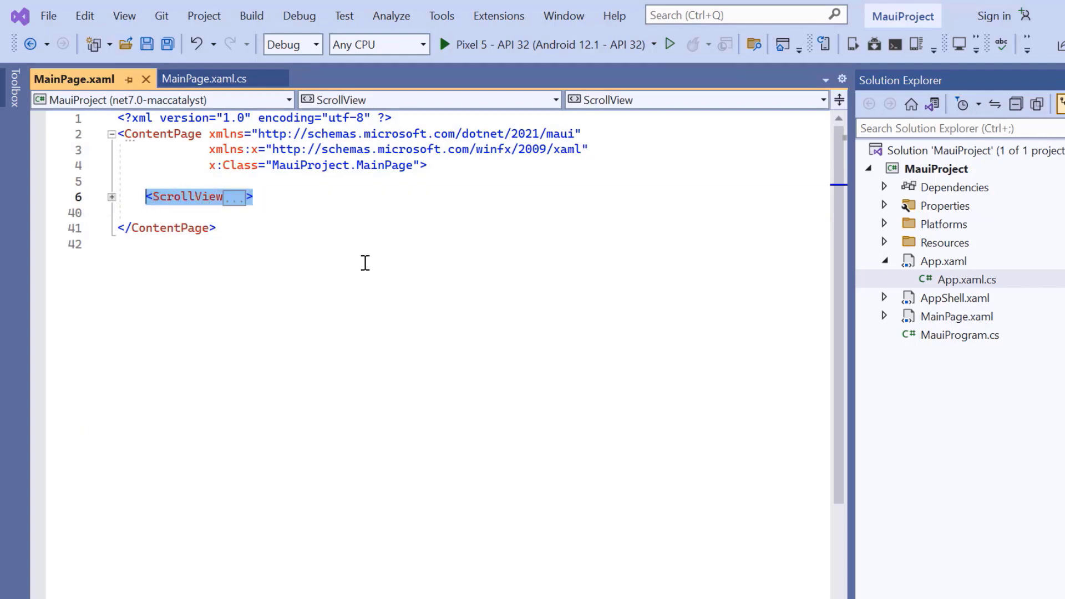
Step: Declare xmlns:sf for Syncfusion.Maui.Sliders and start an sf: element in the page
{"action": "left_click", "coordinate": [624, 148]}
{"action": "key", "text": "Return"}
{"action": "type", "text": "xm"}
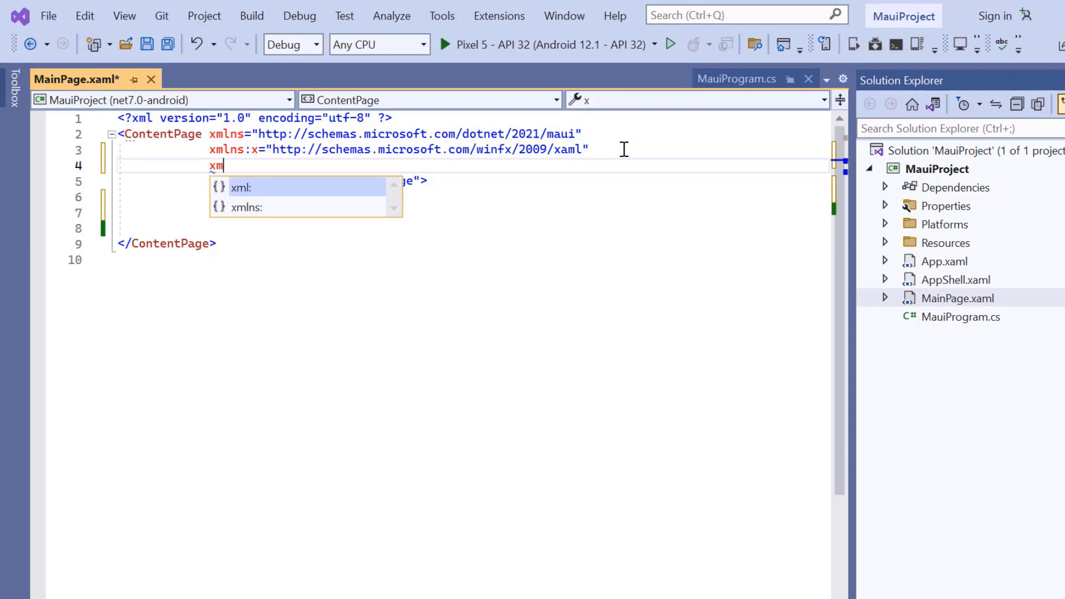
{"action": "type", "text": "l"}
{"action": "key", "text": "Down"}
{"action": "key", "text": "Tab"}
{"action": "type", "text": "sf=\""}
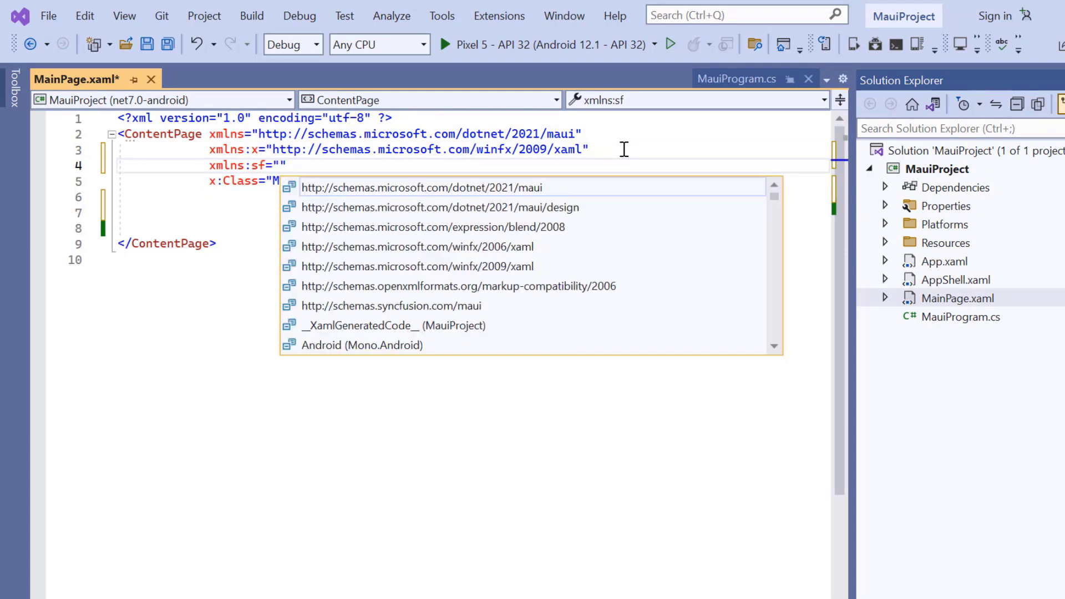
{"action": "type", "text": "clr-namespace:Syncfusion.Maui.Sliders;assembly=Syncfusion.Maui.Sliders"}
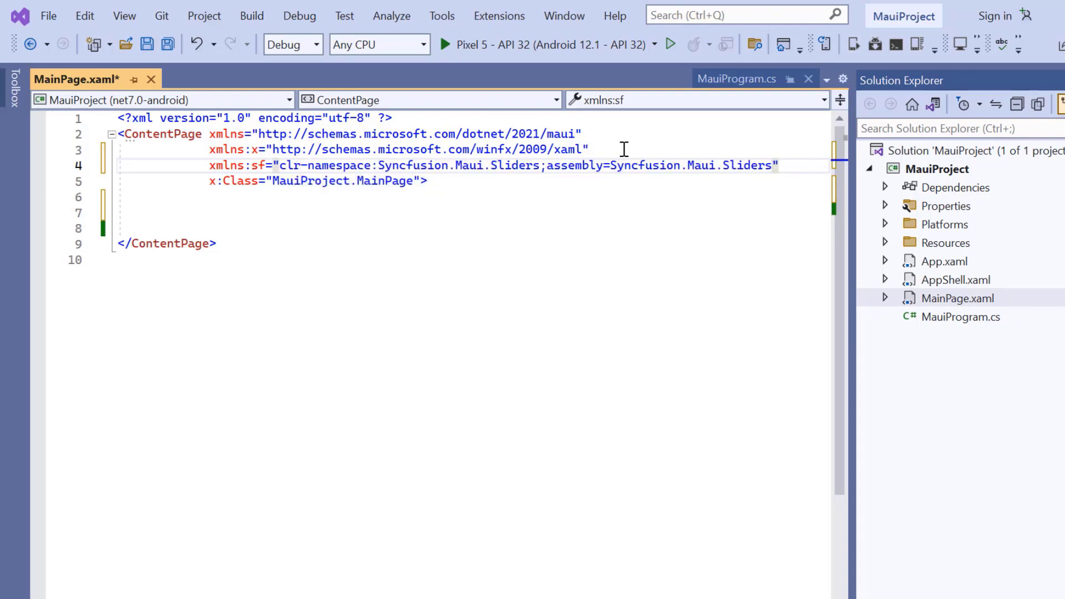
{"action": "left_click", "coordinate": [197, 213]}
{"action": "type", "text": "<"}
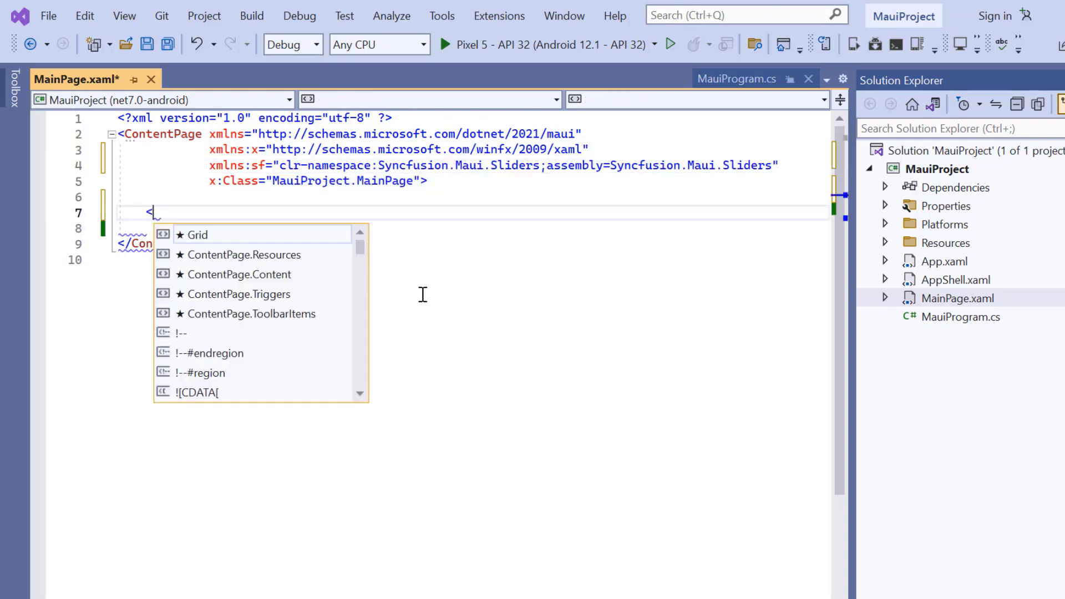
{"action": "type", "text": "sf:"}
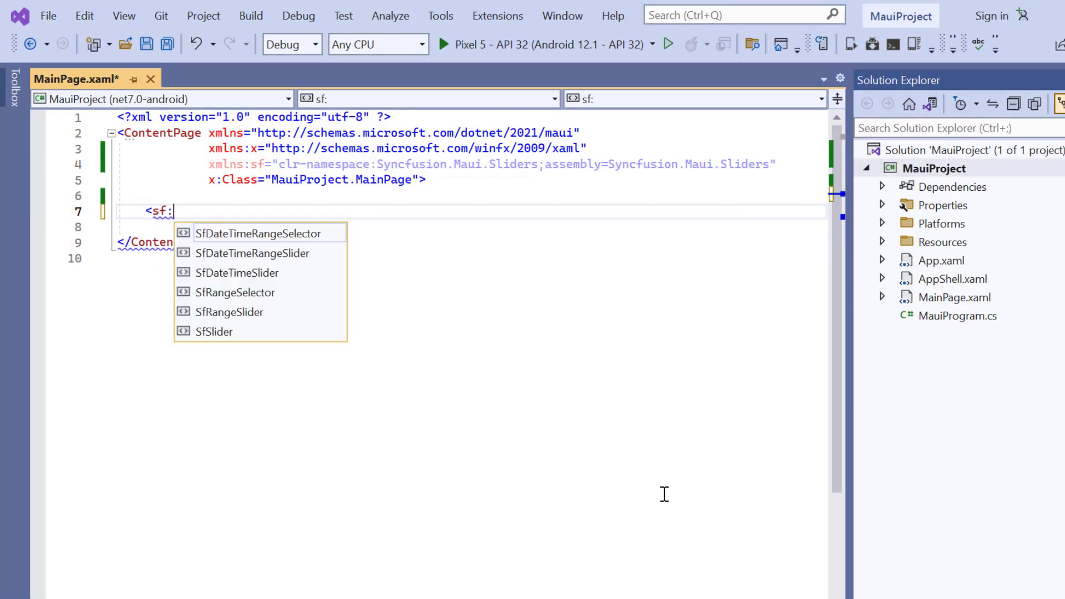
{"action": "type", "text": "Sf"}
Step: Add an empty SfDateTimeRangeSelector to the page, save, and run the app
{"action": "key", "text": "Tab"}
{"action": "type", "text": ">"}
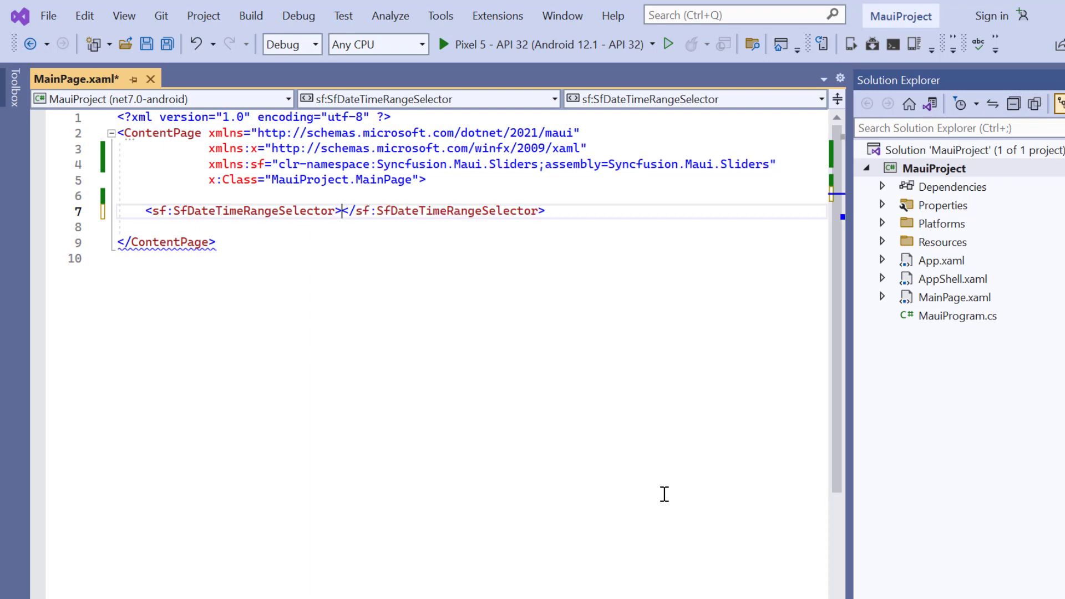
{"action": "key", "text": "ctrl+s"}
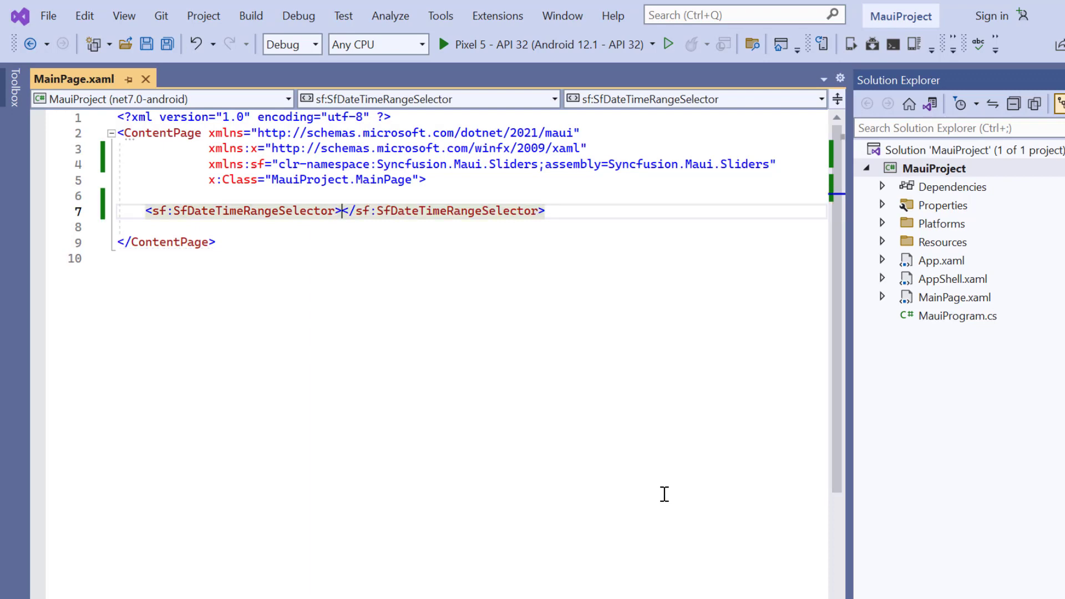
{"action": "key", "text": "F5"}
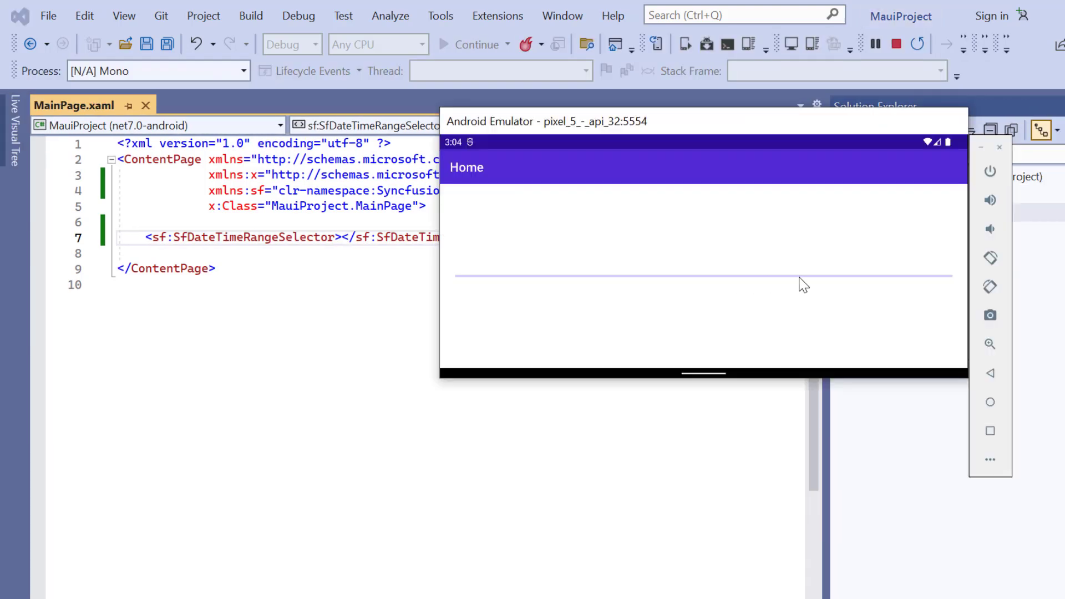
Step: Drag the range selector thumbs rightward in the emulator to move the selected range
{"action": "left_click", "coordinate": [799, 278]}
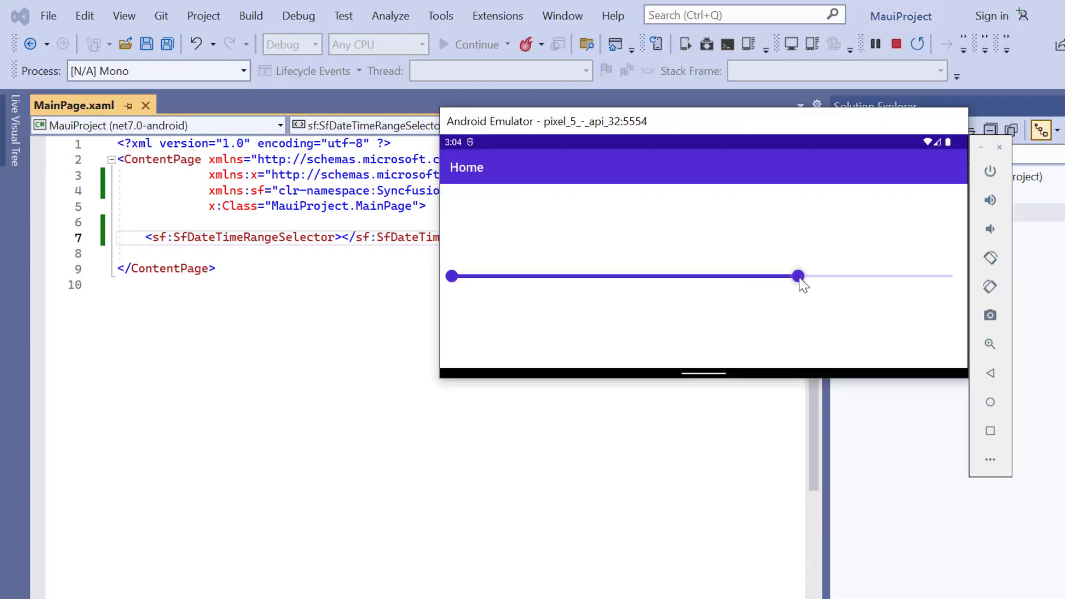
{"action": "left_click", "coordinate": [554, 278]}
{"action": "left_click_drag", "start_coordinate": [554, 278], "coordinate": [639, 277]}
{"action": "left_click_drag", "start_coordinate": [798, 278], "coordinate": [855, 278]}
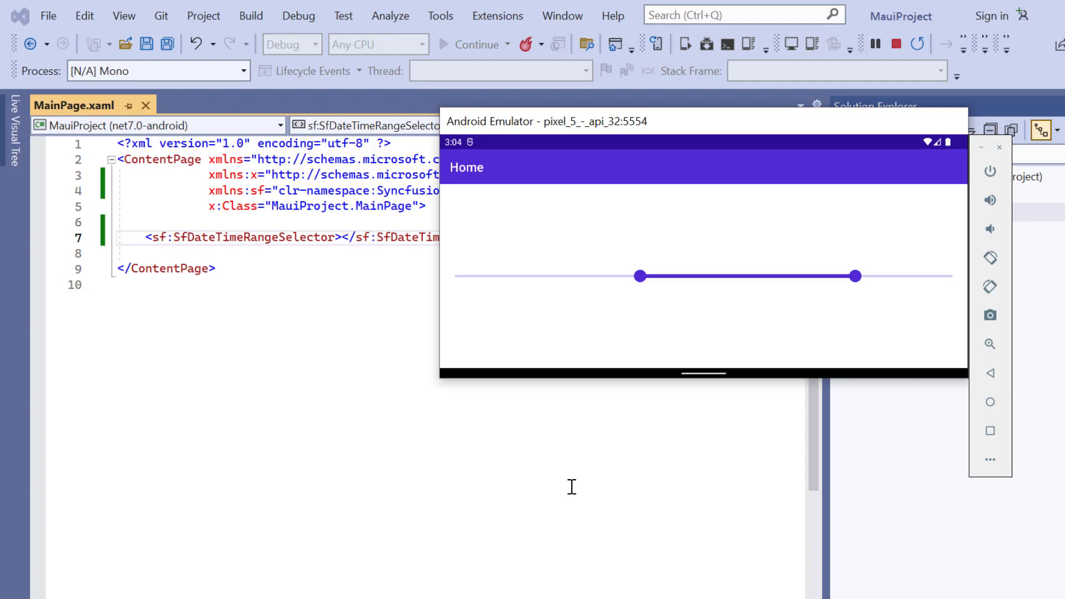
Step: Stop debugging, close the Output panel, and select MauiProject in Solution Explorer
{"action": "left_click", "coordinate": [316, 268]}
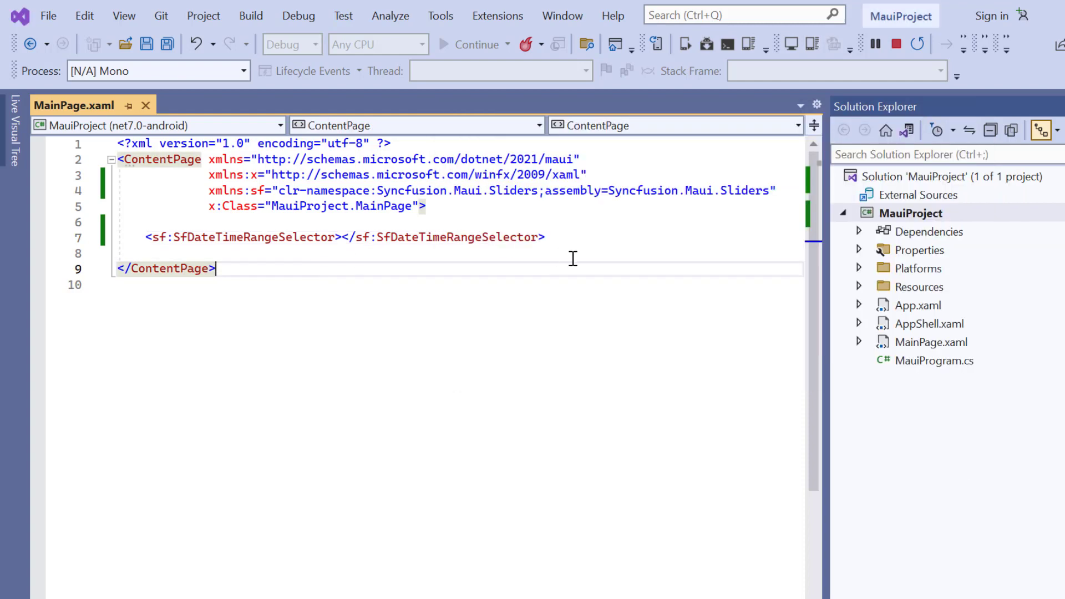
{"action": "left_click", "coordinate": [896, 46]}
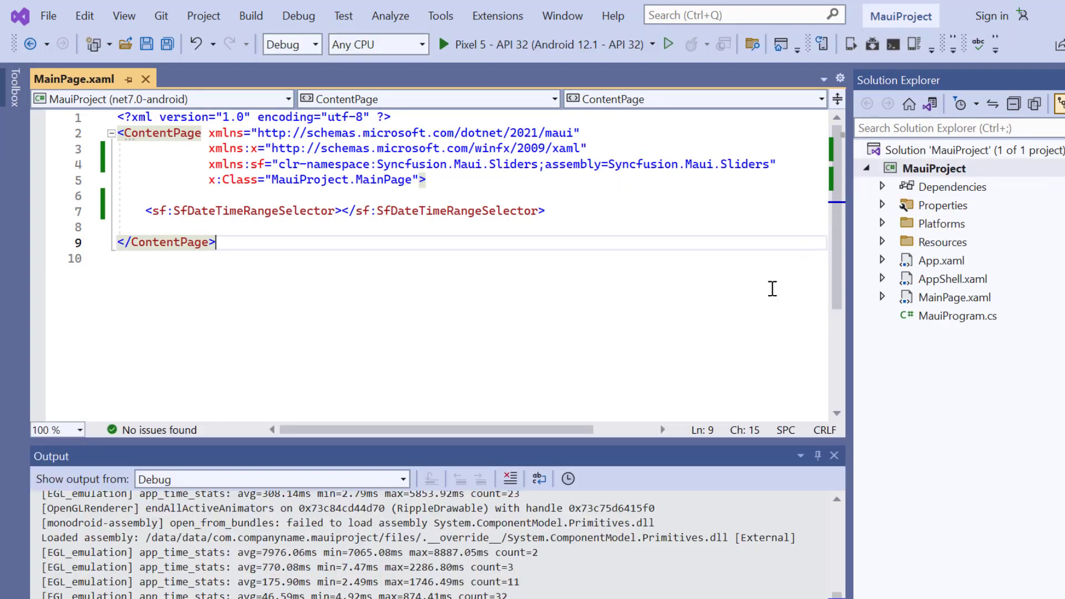
{"action": "left_click", "coordinate": [834, 456]}
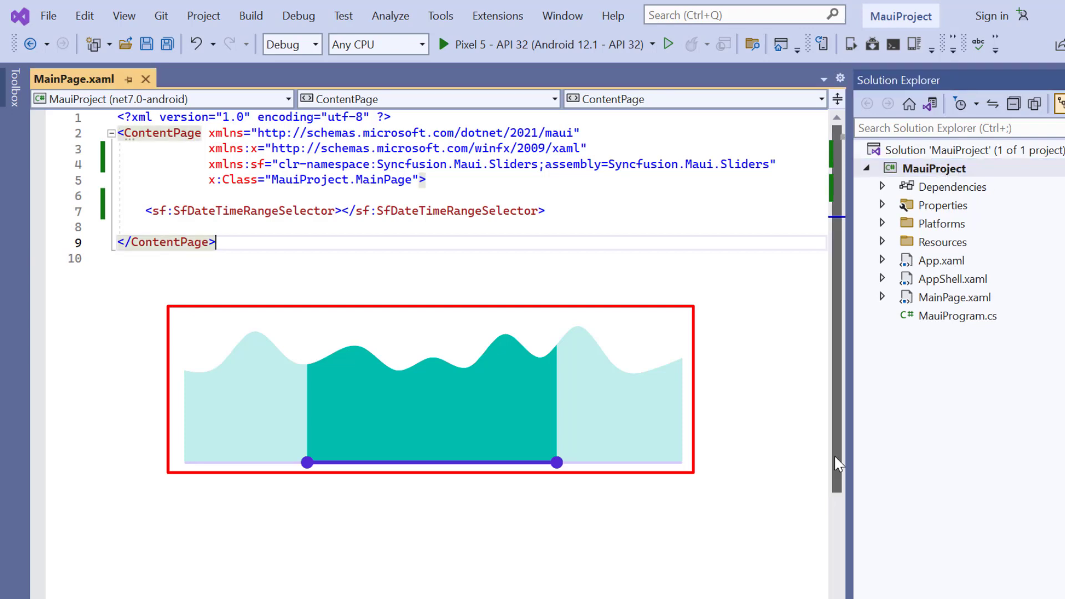
{"action": "left_click", "coordinate": [949, 169]}
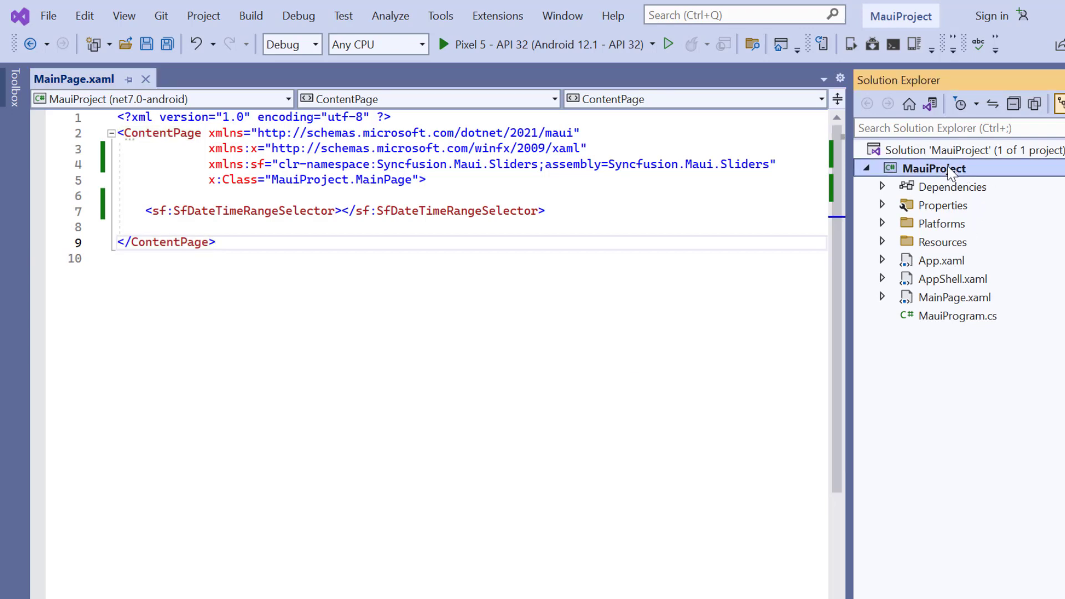
Step: Search NuGet for 'Syncfusion maui chart' and install Syncfusion.Maui.Charts 20.4.53
{"action": "right_click", "coordinate": [947, 166]}
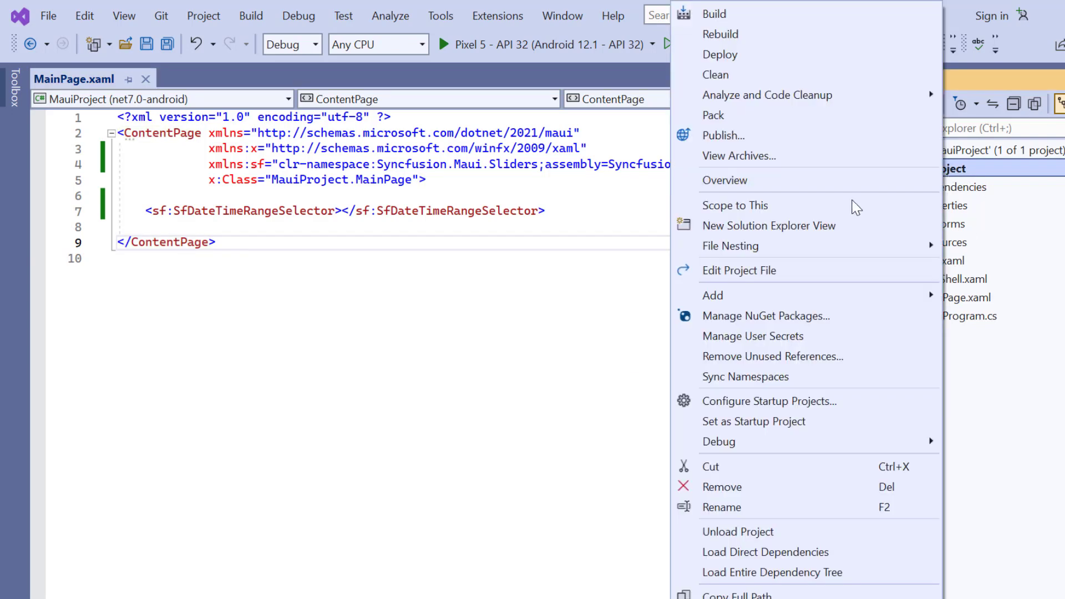
{"action": "left_click", "coordinate": [777, 317]}
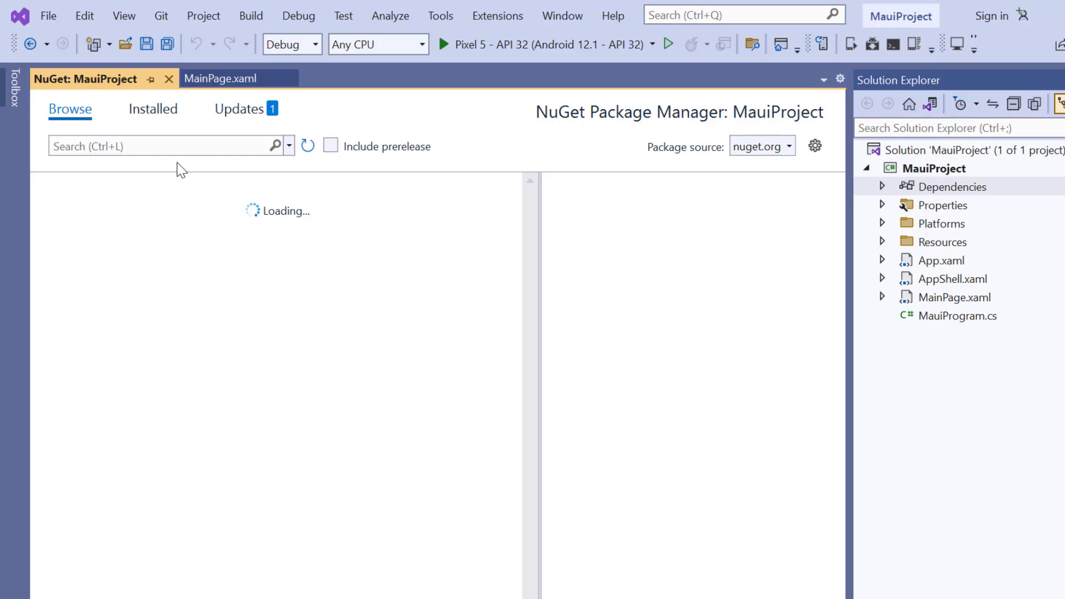
{"action": "left_click", "coordinate": [148, 147]}
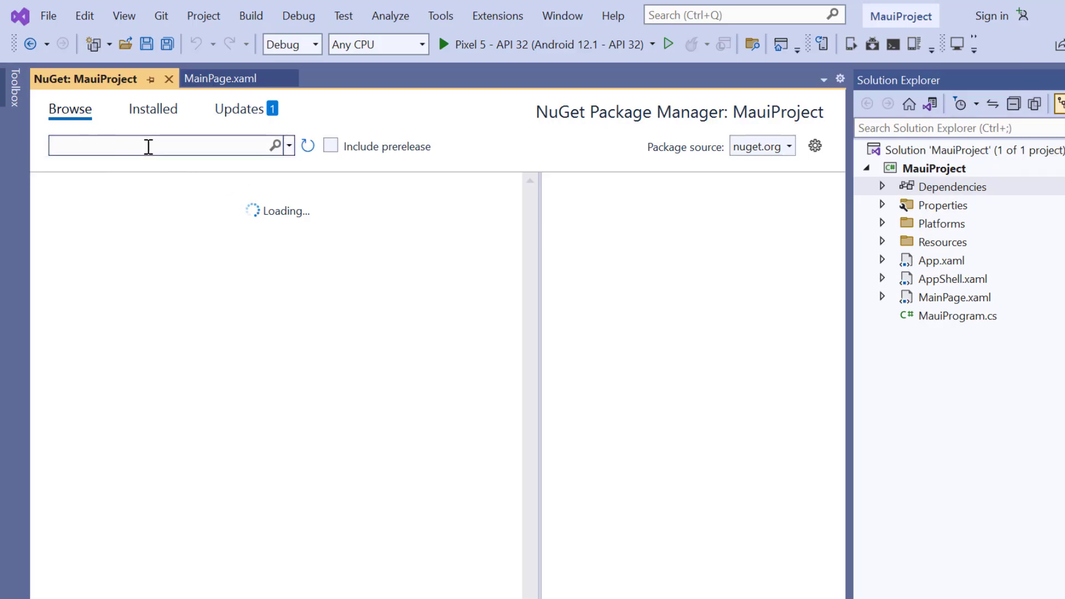
{"action": "type", "text": "syncfusion MAUI"}
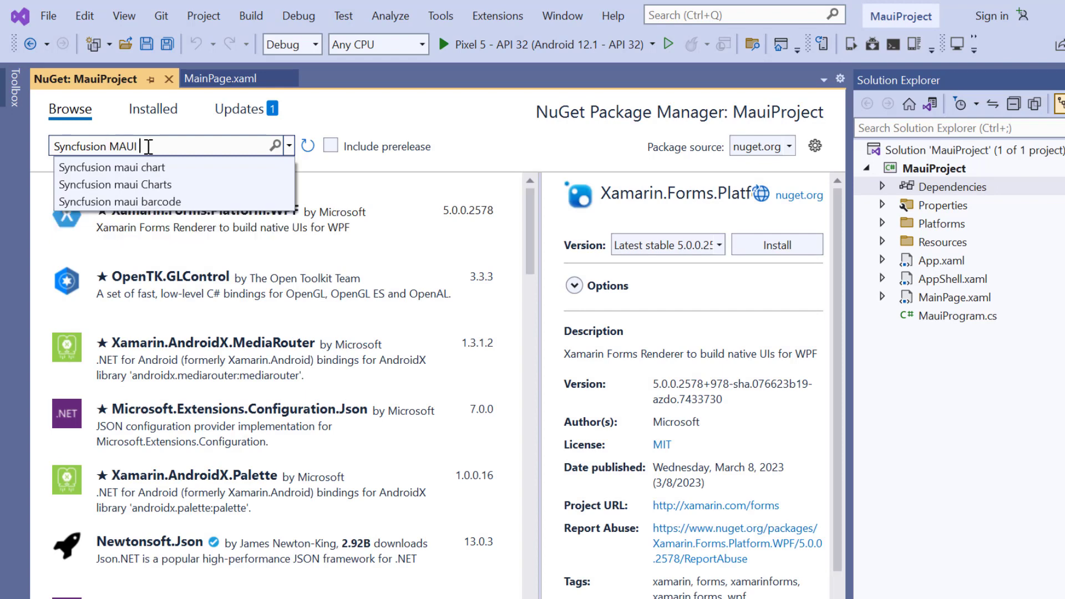
{"action": "key", "text": "Down"}
{"action": "key", "text": "Return"}
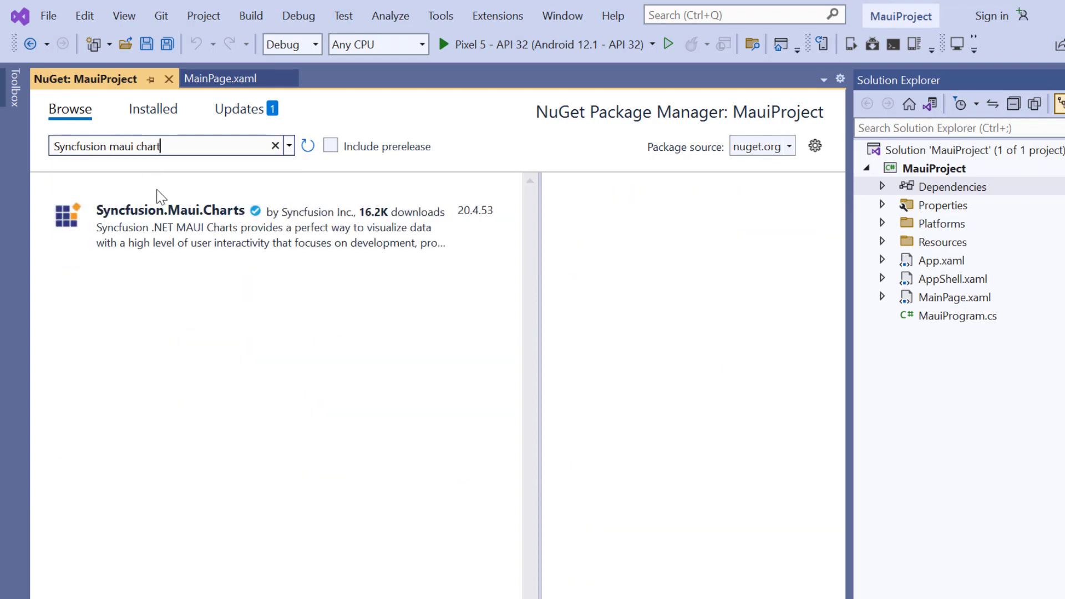
{"action": "left_click", "coordinate": [186, 230]}
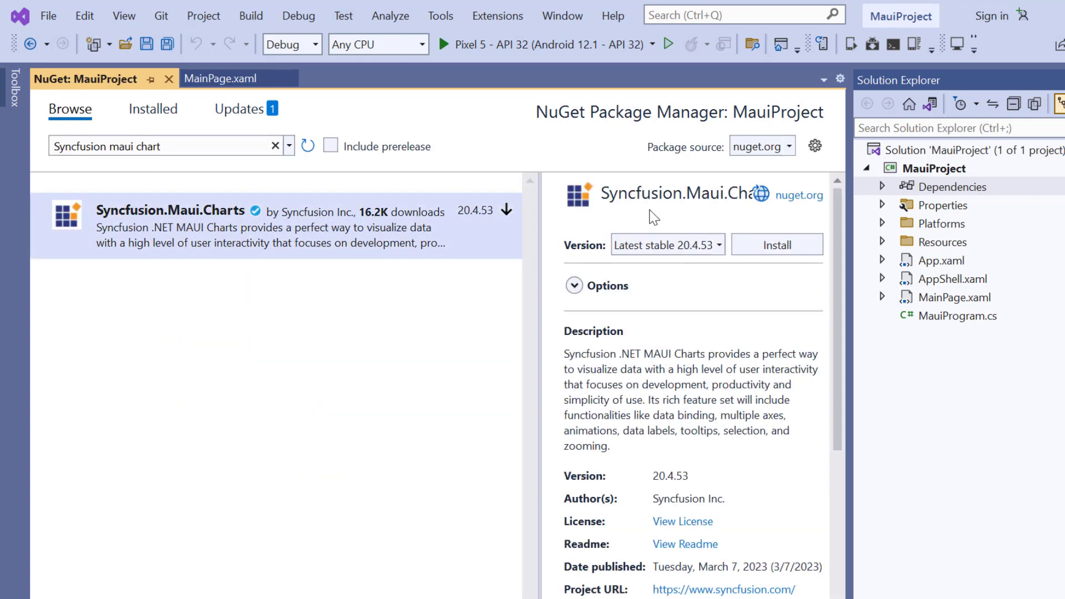
{"action": "left_click", "coordinate": [752, 245]}
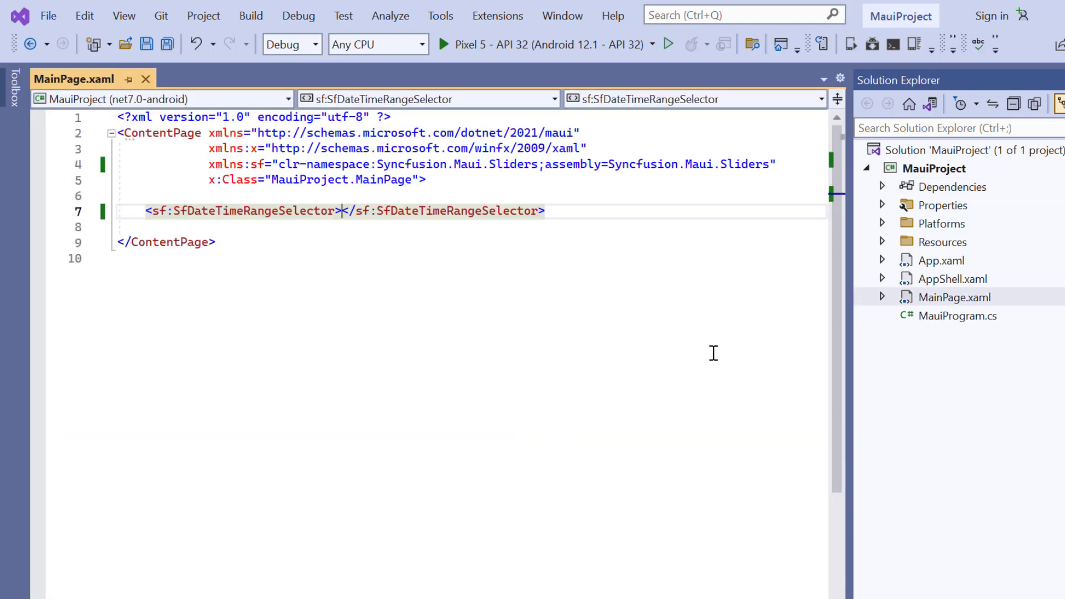
Step: Add xmlns:charts for Syncfusion.Maui.Charts below the sf namespace line
{"action": "left_click", "coordinate": [789, 166]}
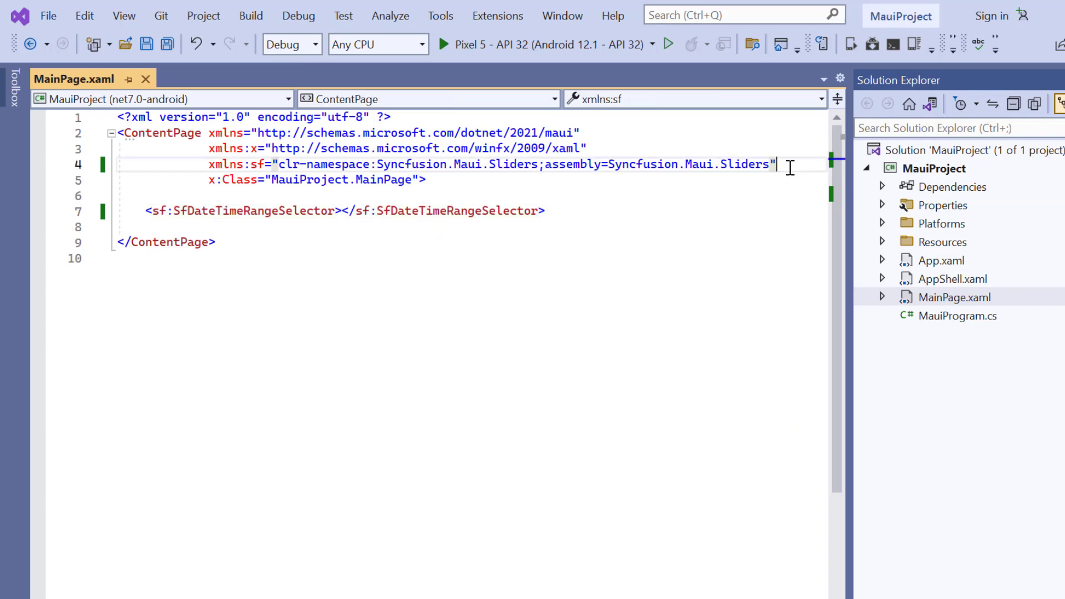
{"action": "key", "text": "Return"}
{"action": "type", "text": "xmln"}
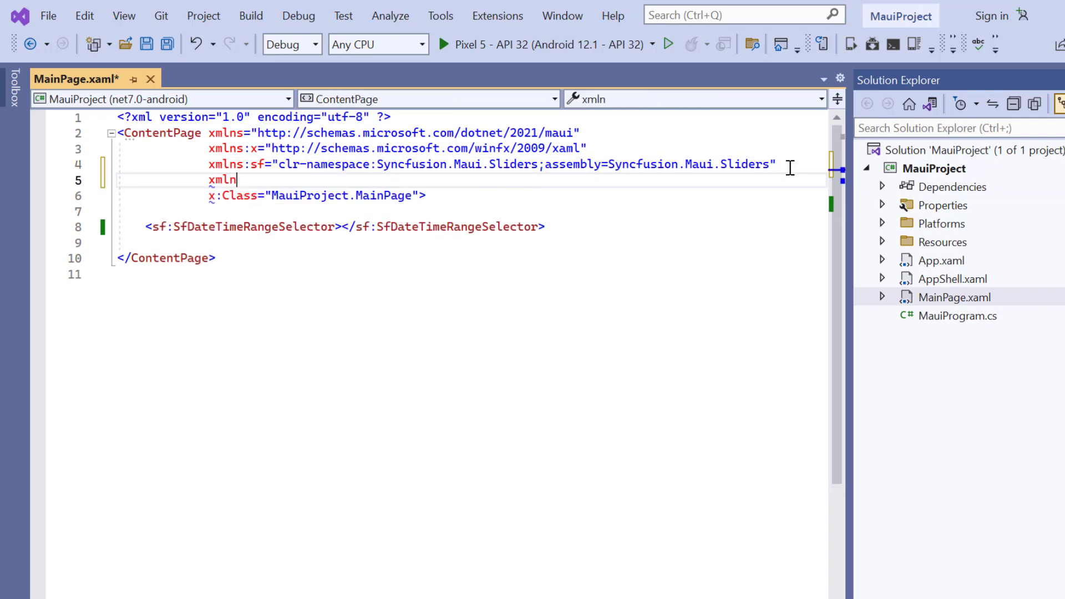
{"action": "type", "text": "s:charts=\"clr-namespace:Syncfusion.Maui.chart"}
{"action": "key", "text": "Tab"}
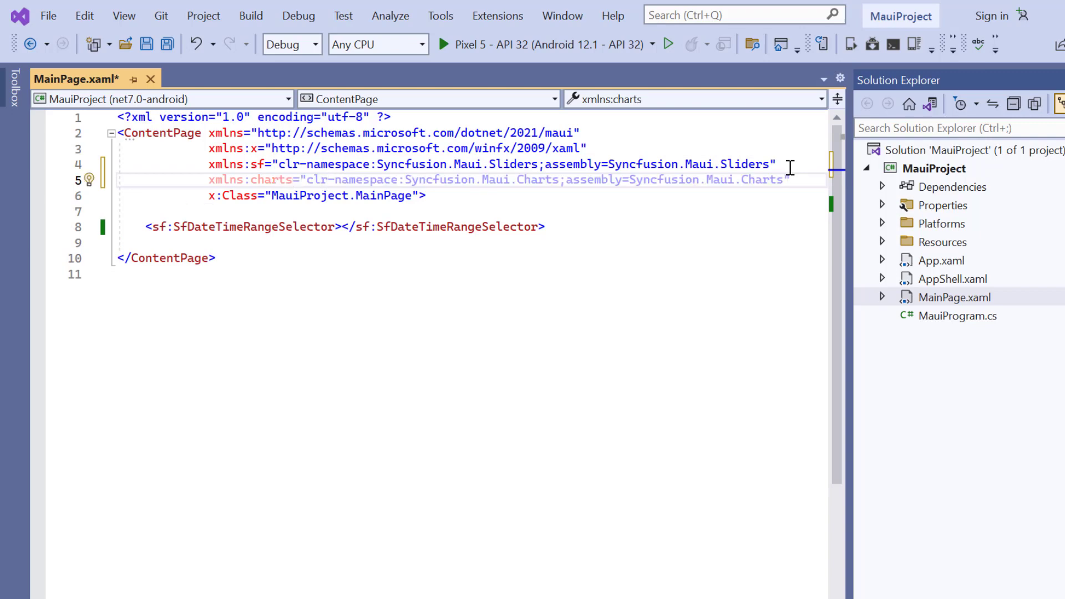
Step: Add xmlns:local for MauiProject below the charts namespace line
{"action": "left_click", "coordinate": [806, 177]}
{"action": "key", "text": "Return"}
{"action": "type", "text": "xmlns:local="}
{"action": "type", "text": "clr-namespace:MauiProject\""}
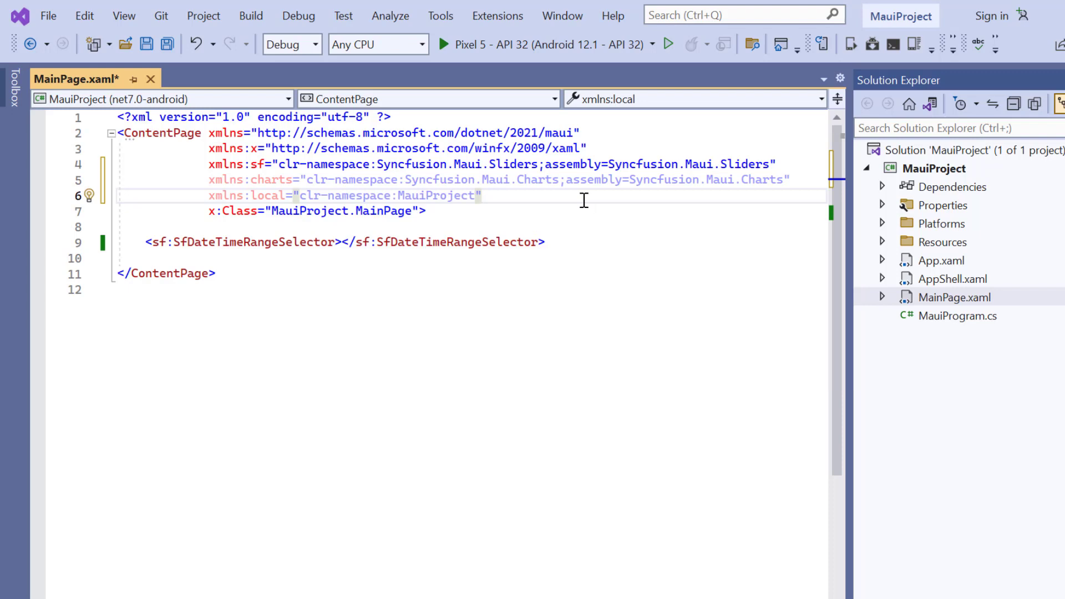
{"action": "left_click", "coordinate": [341, 242]}
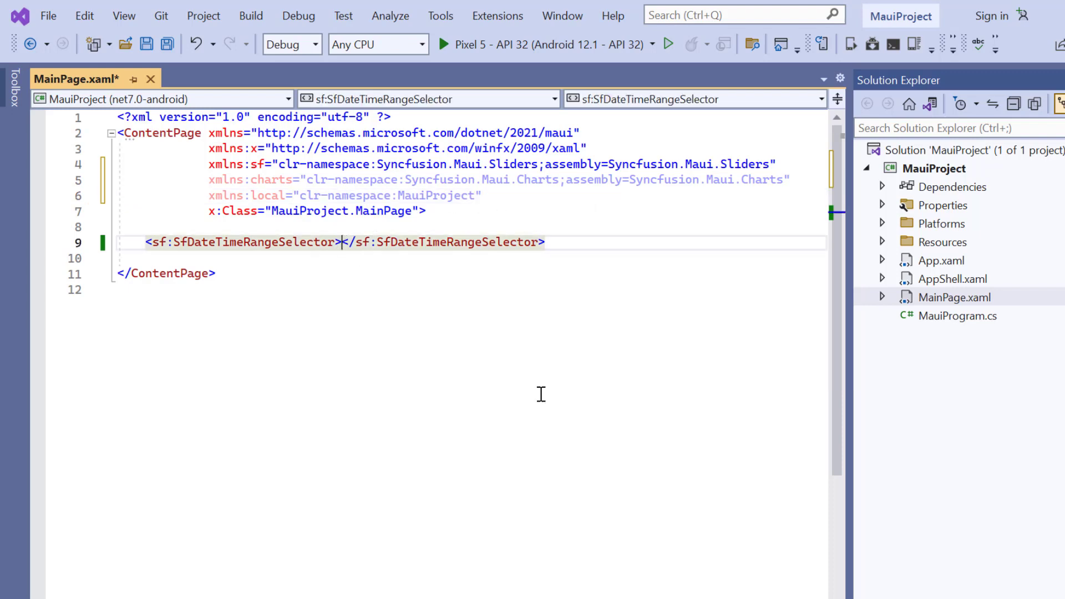
Step: Insert an SfCartesianChart with hidden axes and a SplineAreaSeries bound to Data, then save
{"action": "key", "text": "Return"}
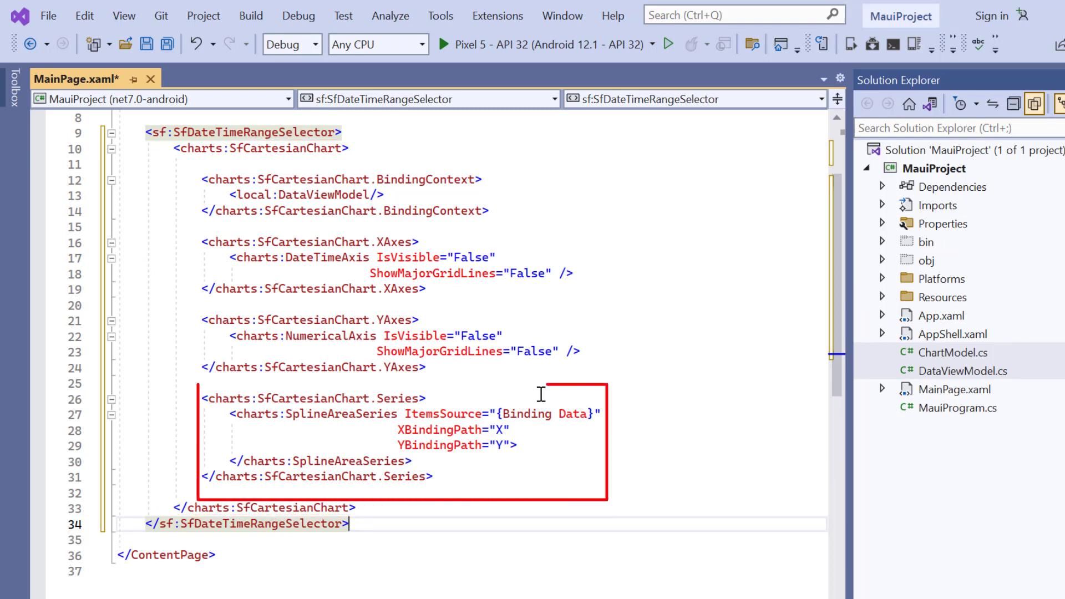
{"action": "key", "text": "ctrl+s"}
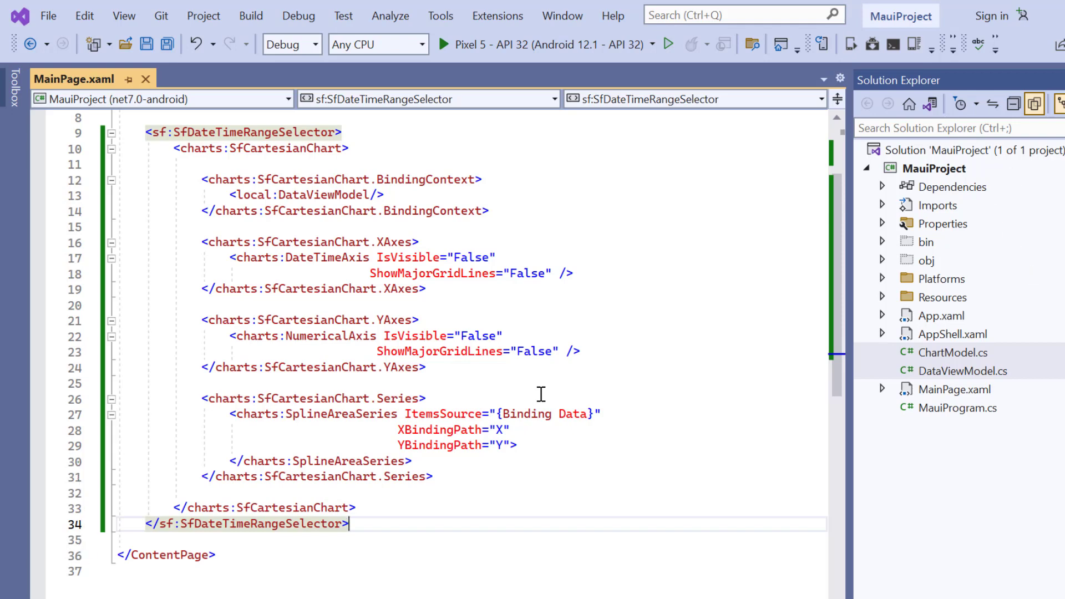
Step: Run the app on the Android Emulator and narrow the chart's selected range from the left
{"action": "key", "text": "F5"}
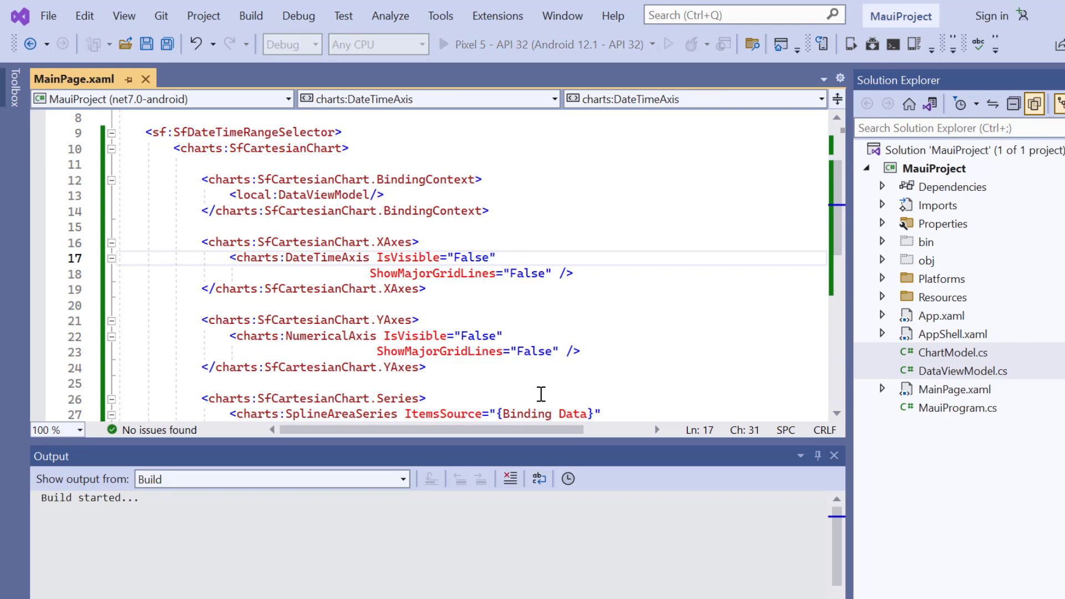
{"action": "left_click", "coordinate": [358, 381]}
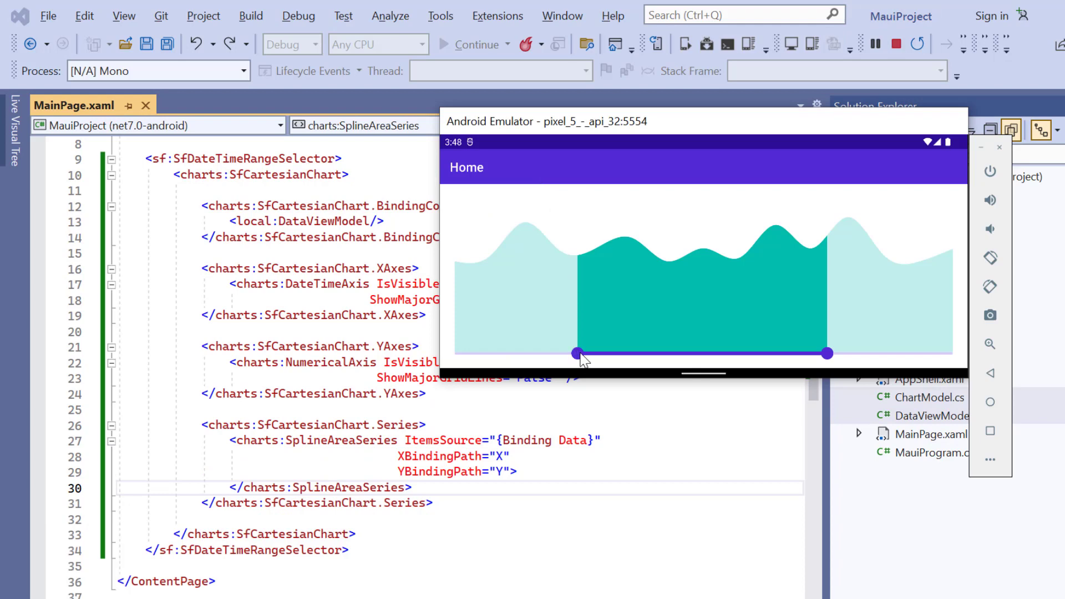
{"action": "mouse_move", "coordinate": [577, 353]}
{"action": "left_mouse_down"}
{"action": "mouse_move", "coordinate": [704, 358]}
{"action": "mouse_move", "coordinate": [575, 357]}
{"action": "left_mouse_up"}
Step: Add ShowLabels="True" and HeightRequest="210" to the SfDateTimeRangeSelector tag and save
{"action": "left_click", "coordinate": [548, 410]}
{"action": "left_click", "coordinate": [368, 191]}
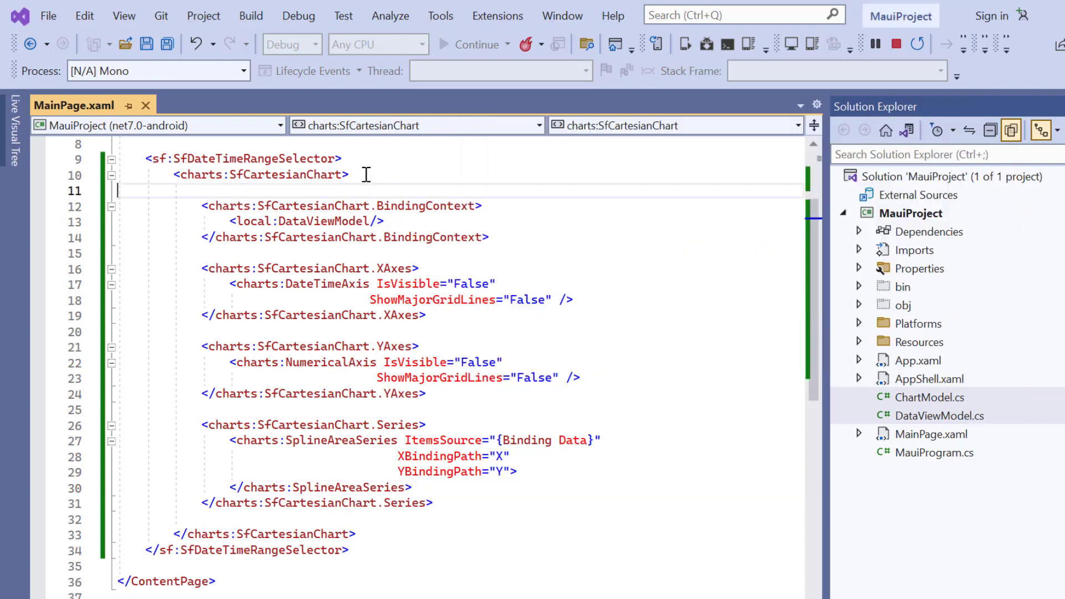
{"action": "left_click", "coordinate": [338, 158]}
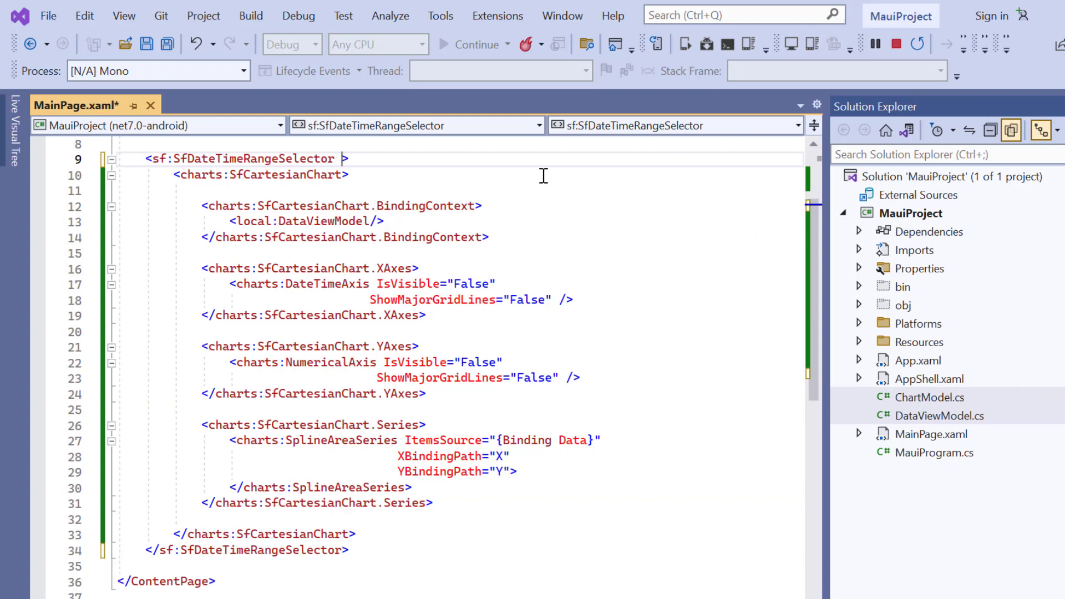
{"action": "type", "text": "S"}
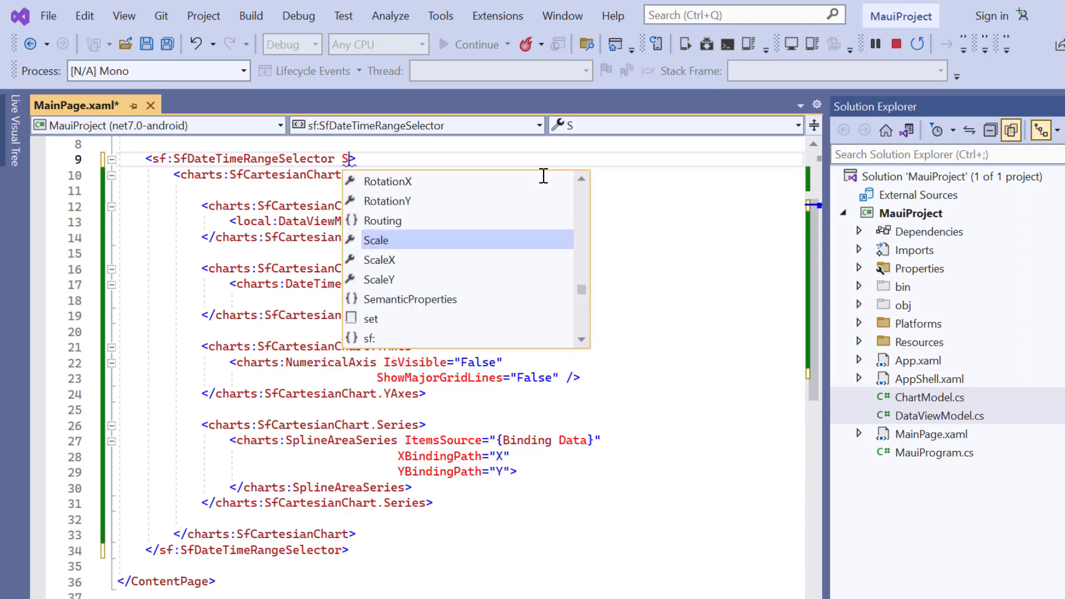
{"action": "type", "text": "ho"}
{"action": "key", "text": "Down"}
{"action": "key", "text": "Tab"}
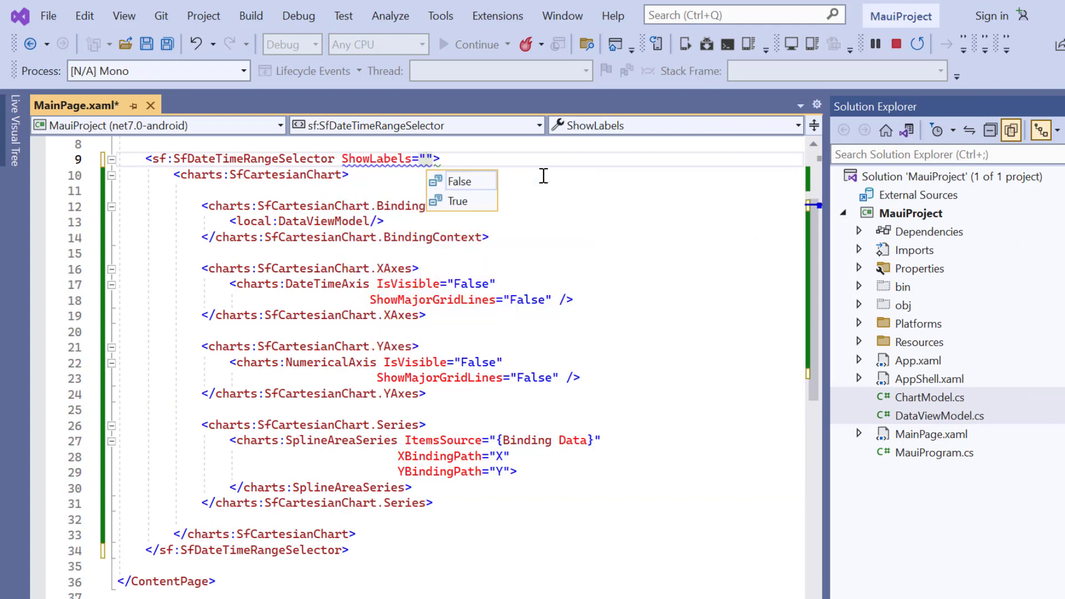
{"action": "type", "text": "T"}
{"action": "key", "text": "Tab"}
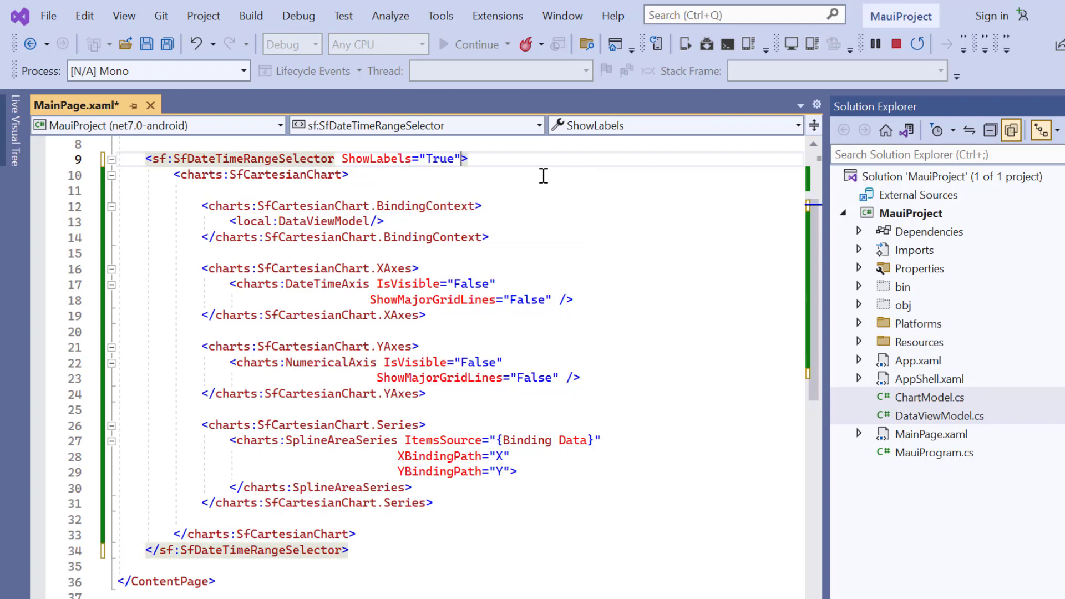
{"action": "key", "text": "Return"}
{"action": "type", "text": "H"}
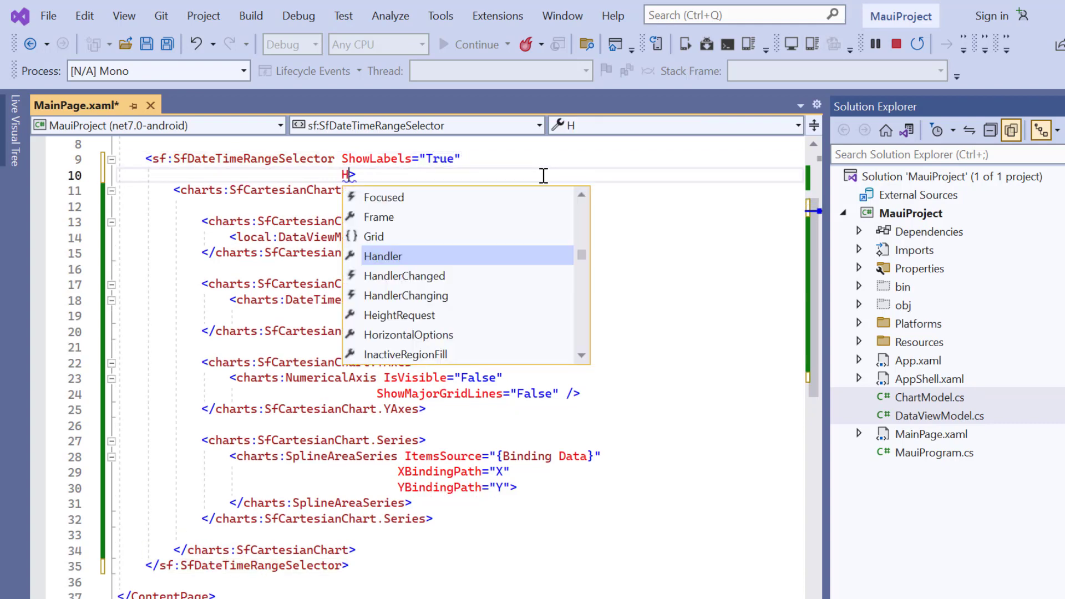
{"action": "type", "text": "e"}
{"action": "key", "text": "Tab"}
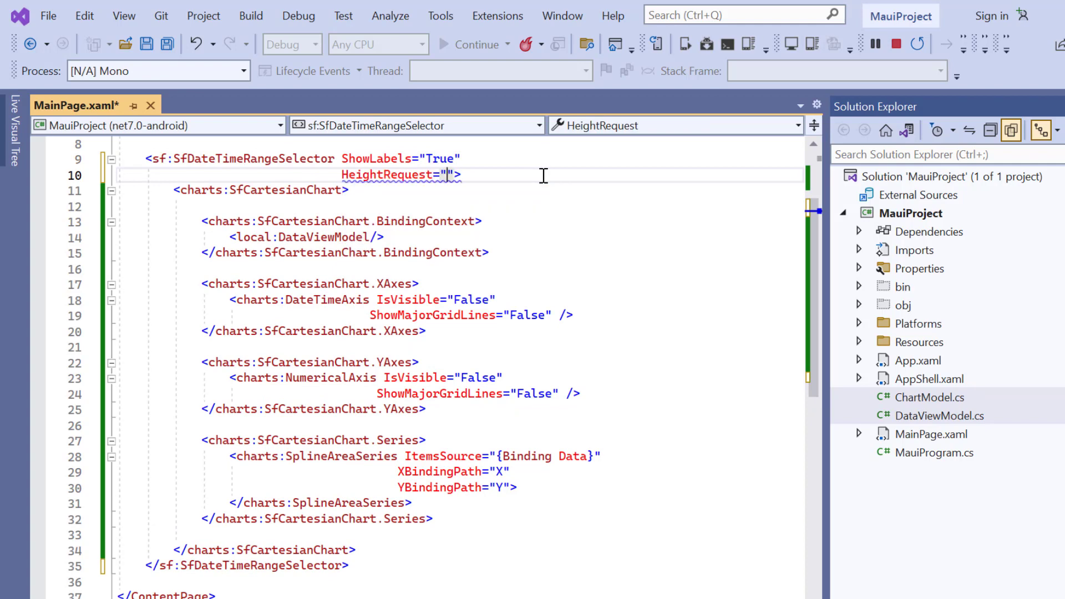
{"action": "type", "text": "210"}
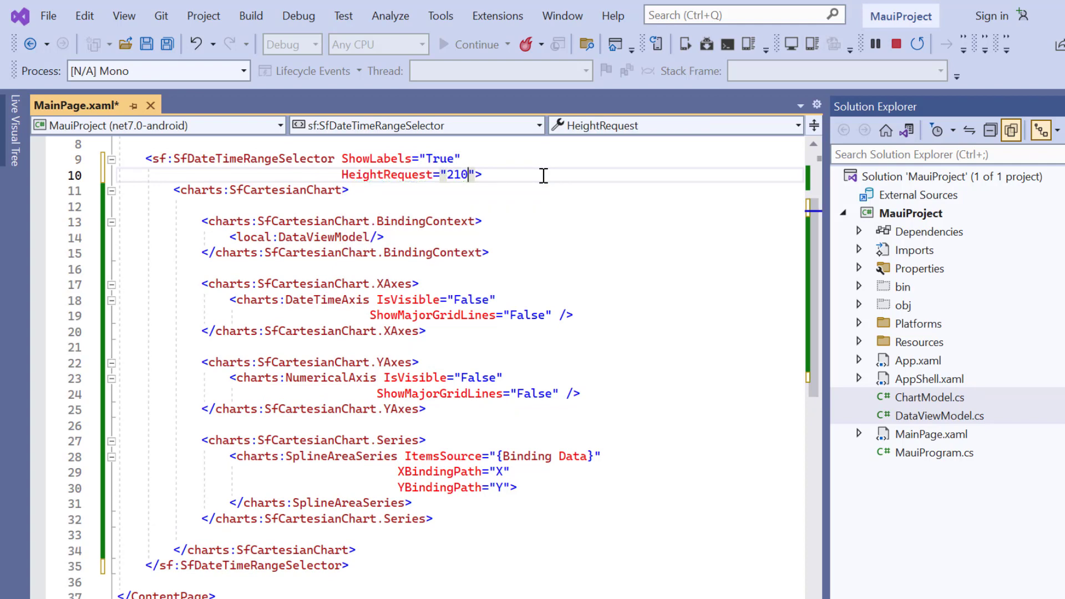
{"action": "key", "text": "ctrl+s"}
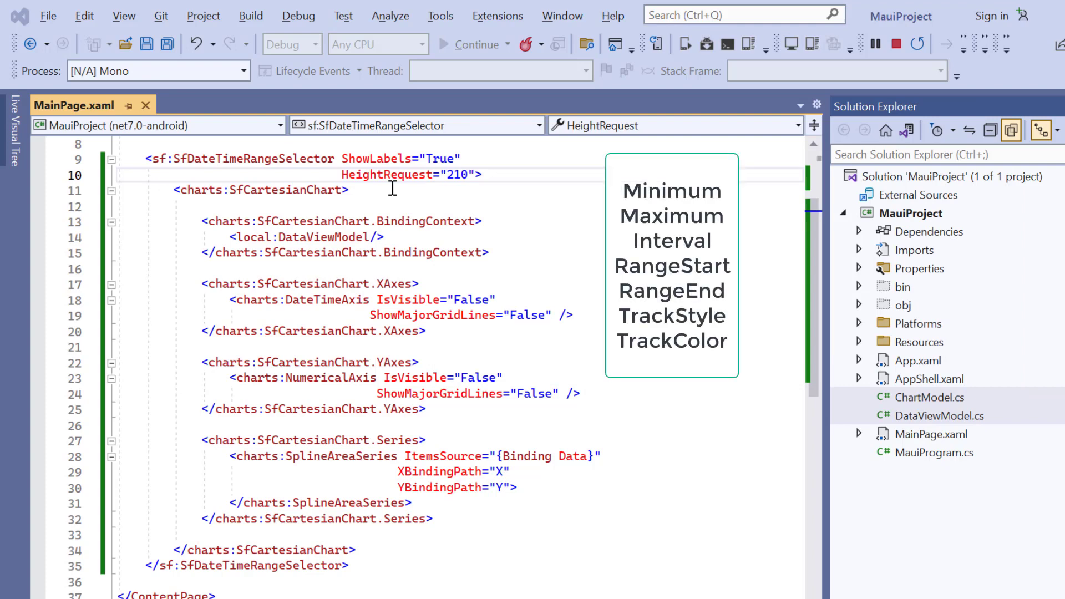
Step: Add Minimum="2022-01-01" and Maximum="2023-03-01" on new lines after HeightRequest
{"action": "left_click", "coordinate": [391, 190]}
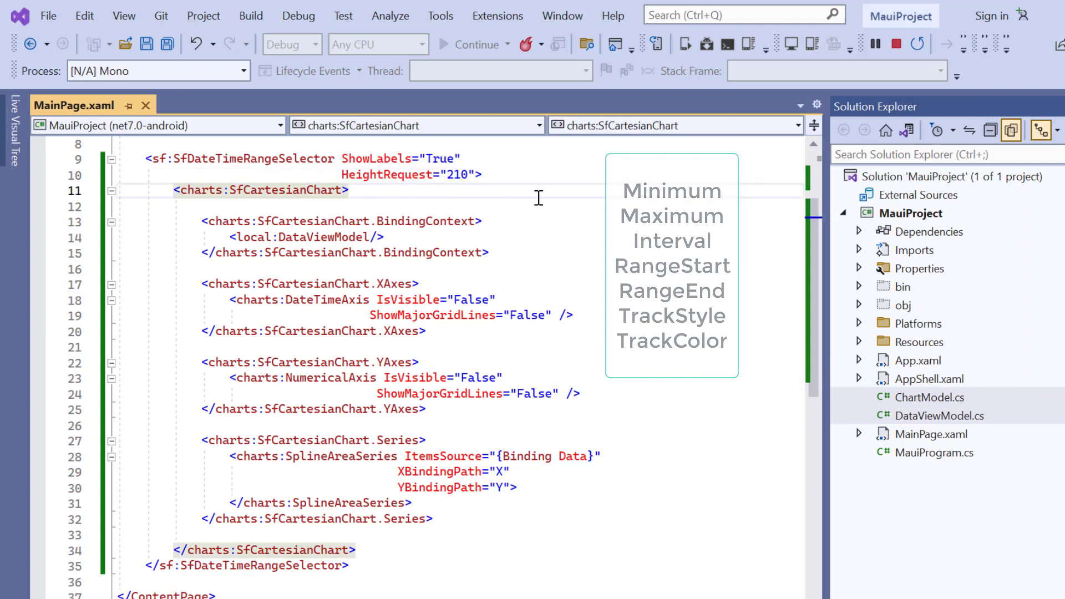
{"action": "left_click", "coordinate": [477, 175]}
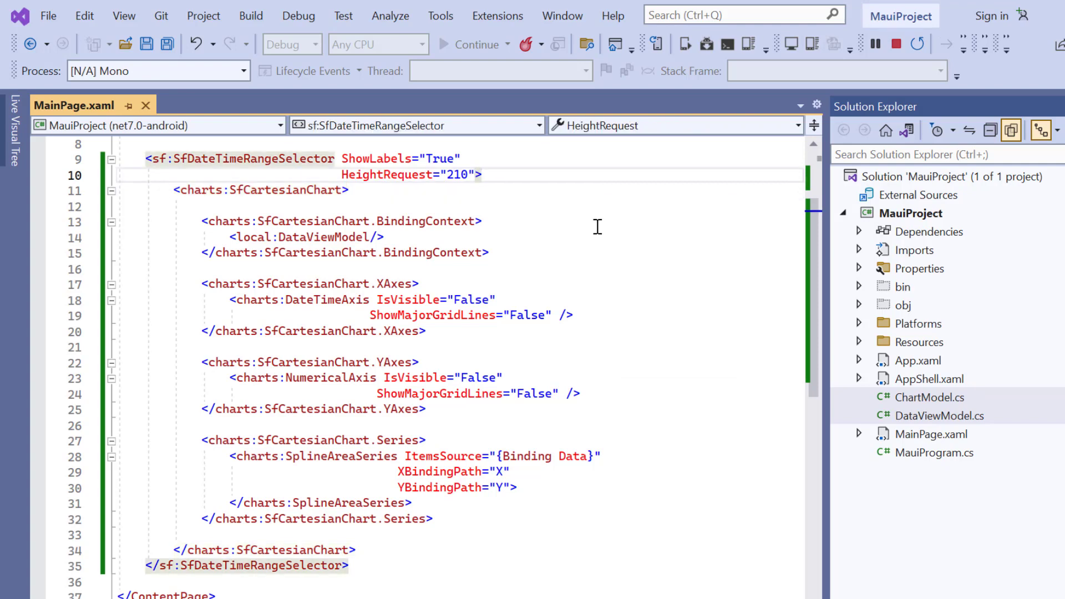
{"action": "key", "text": "Return"}
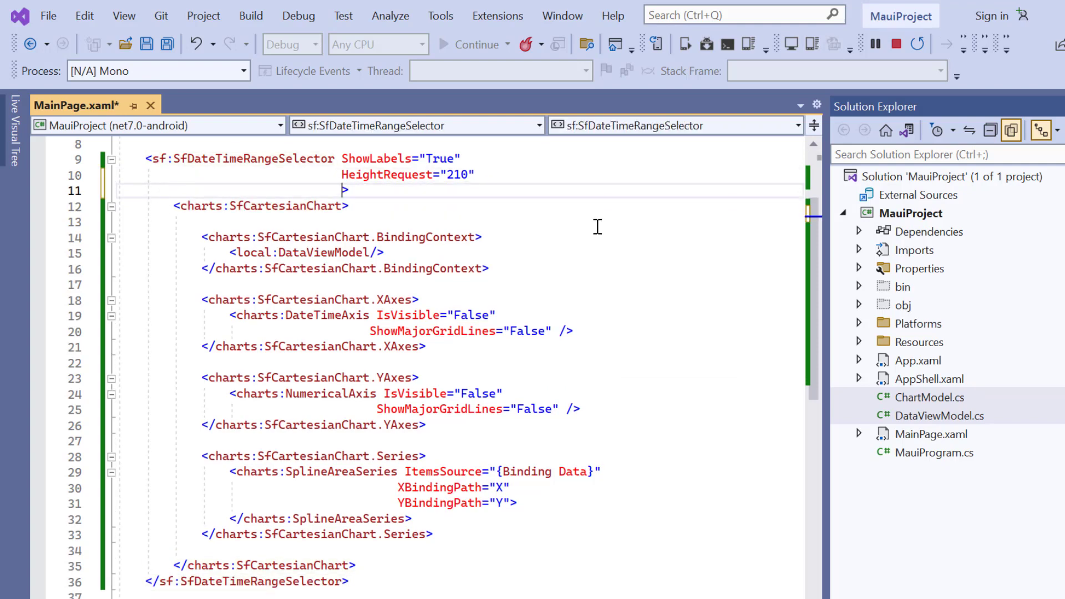
{"action": "type", "text": "Mi"}
{"action": "key", "text": "Tab"}
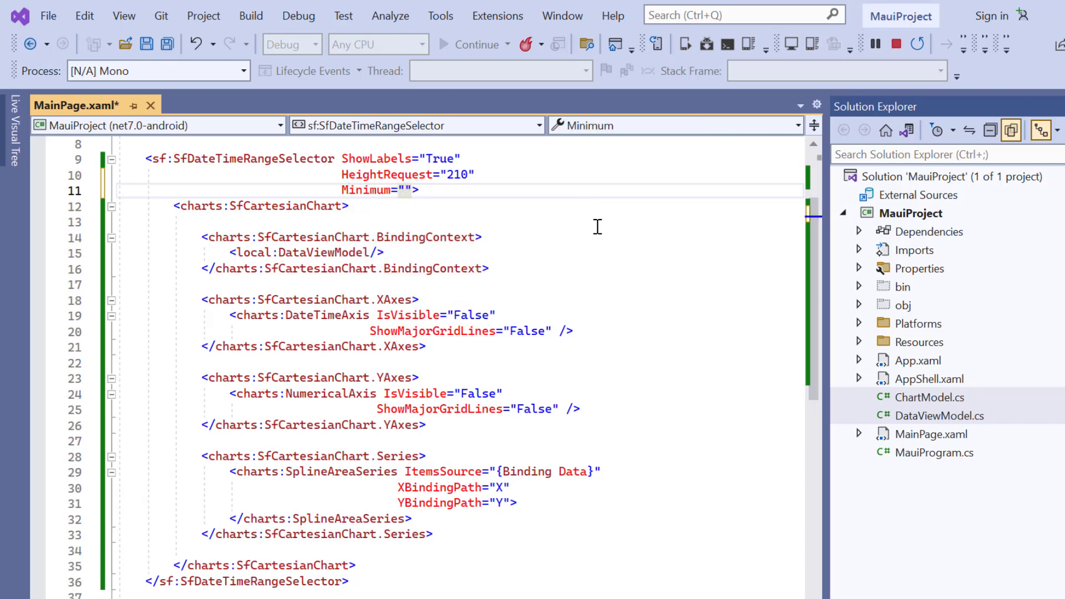
{"action": "type", "text": "2022-01-01"}
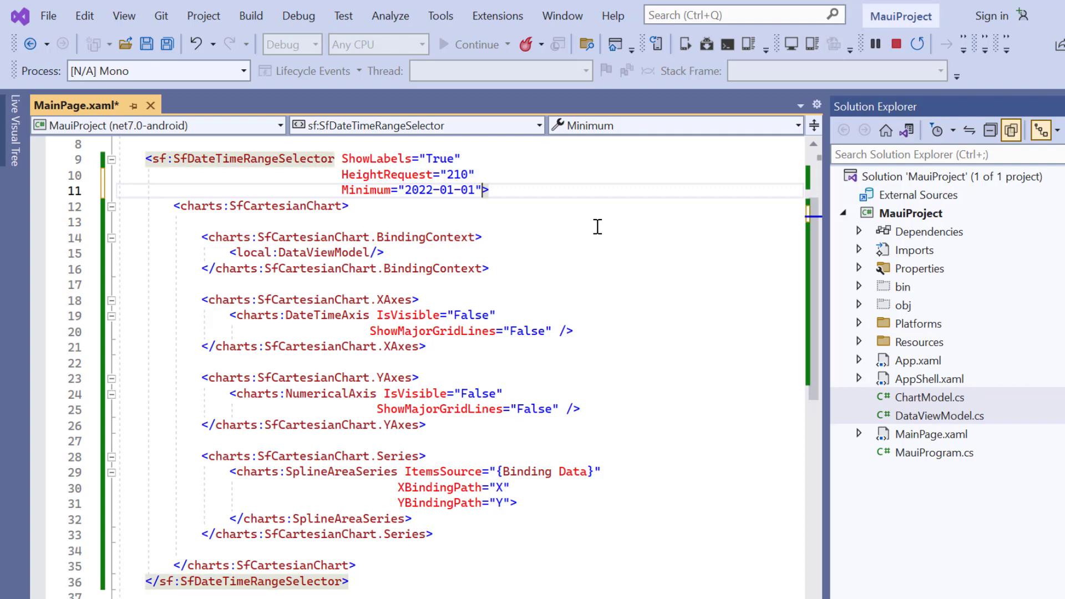
{"action": "key", "text": "Right"}
{"action": "key", "text": "Return"}
{"action": "type", "text": "Ma"}
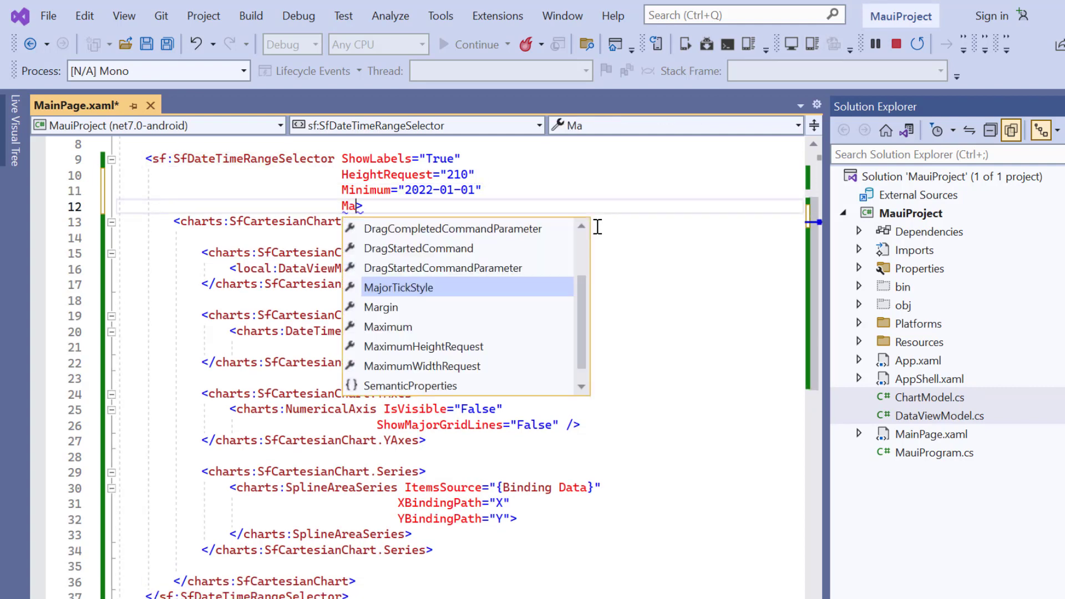
{"action": "type", "text": "xi"}
{"action": "key", "text": "Tab"}
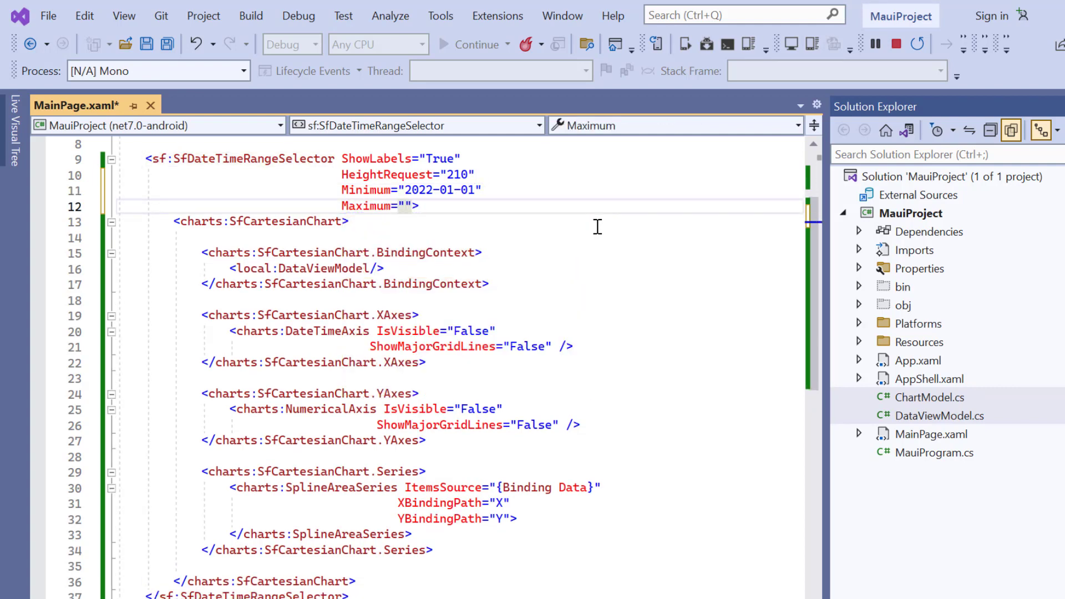
{"action": "type", "text": "2023-03-01"}
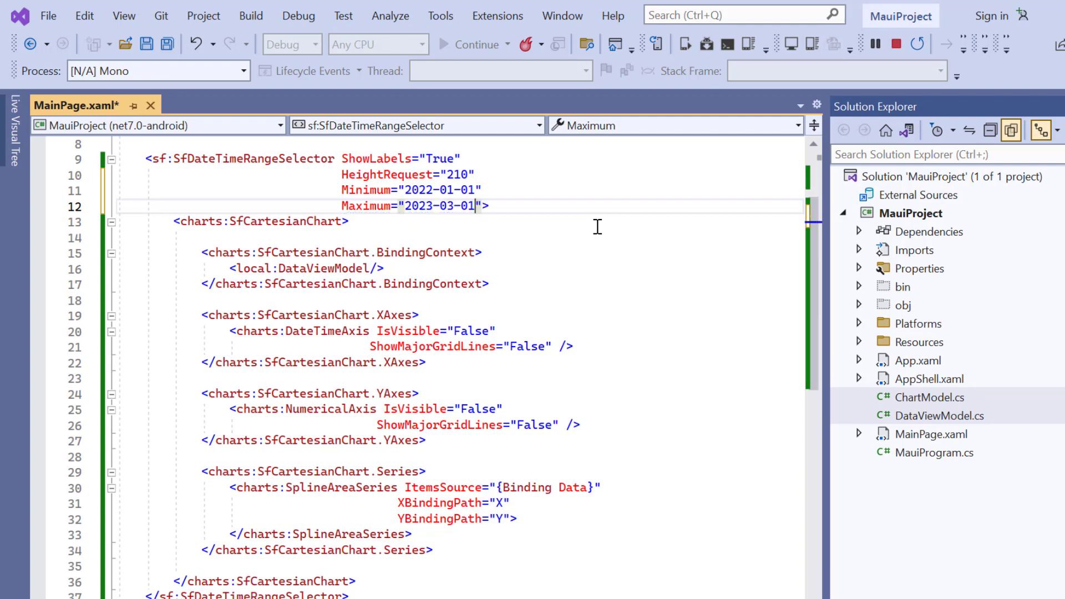
Step: Add RangeStart="2022-03-01" and RangeEnd="2023-01-01" to the range selector
{"action": "key", "text": "Right"}
{"action": "key", "text": "Return"}
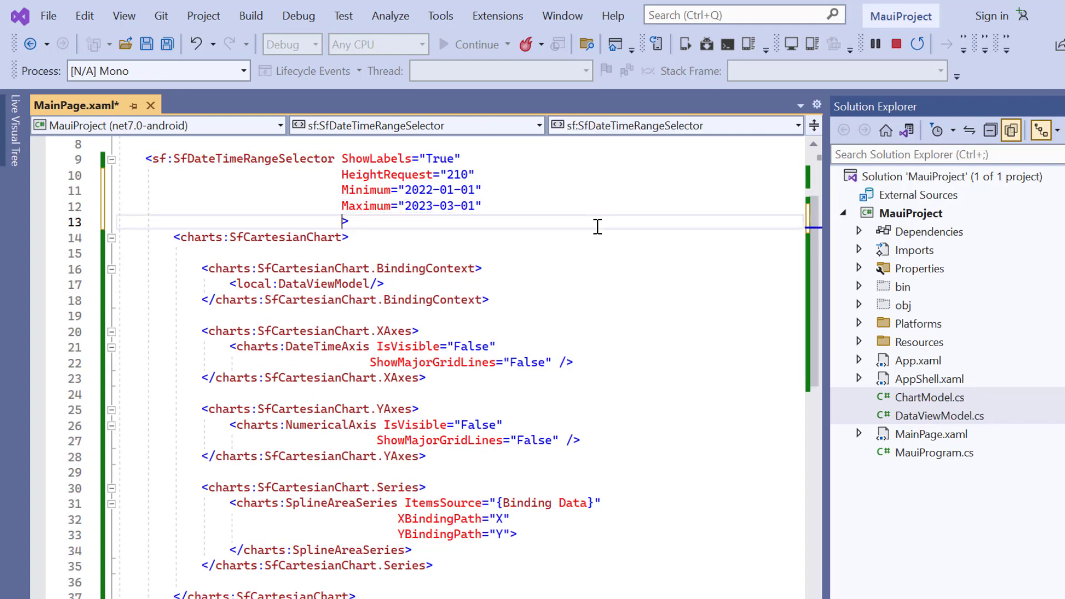
{"action": "type", "text": "Range"}
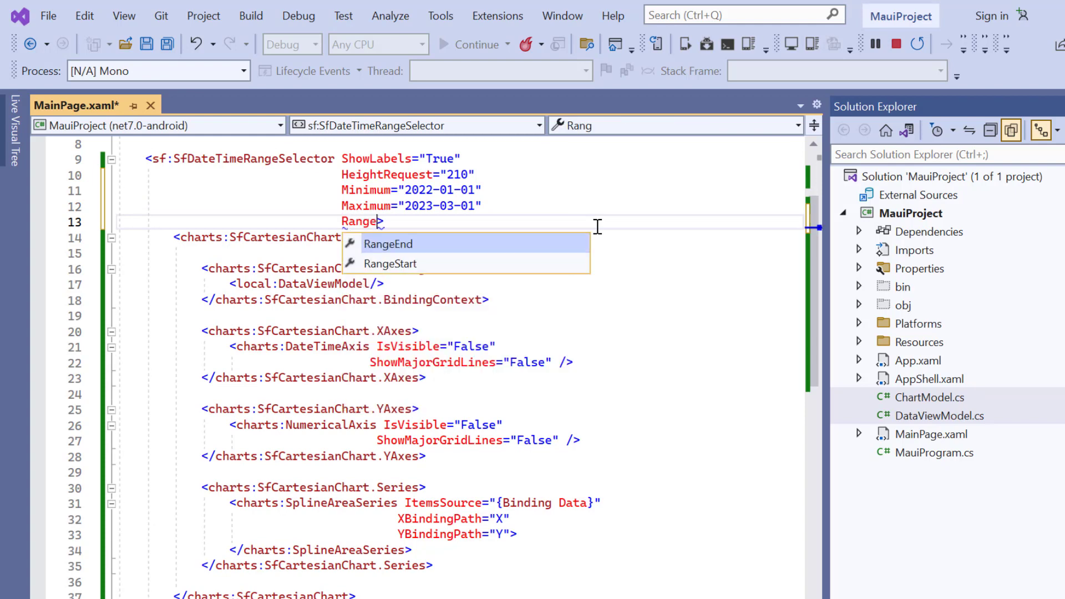
{"action": "key", "text": "Down"}
{"action": "key", "text": "Tab"}
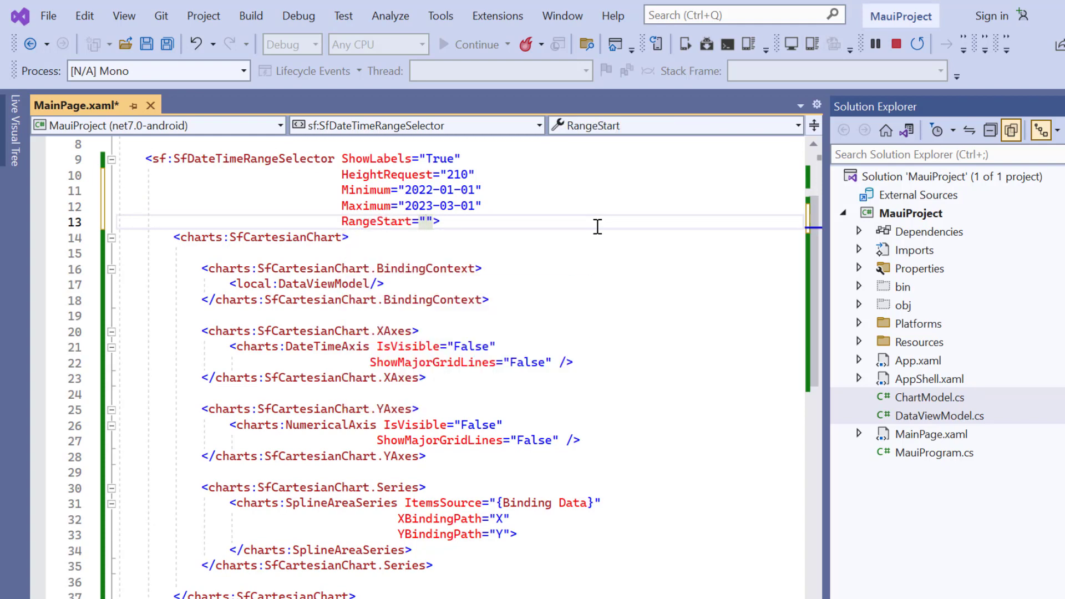
{"action": "type", "text": "2022-03-0"}
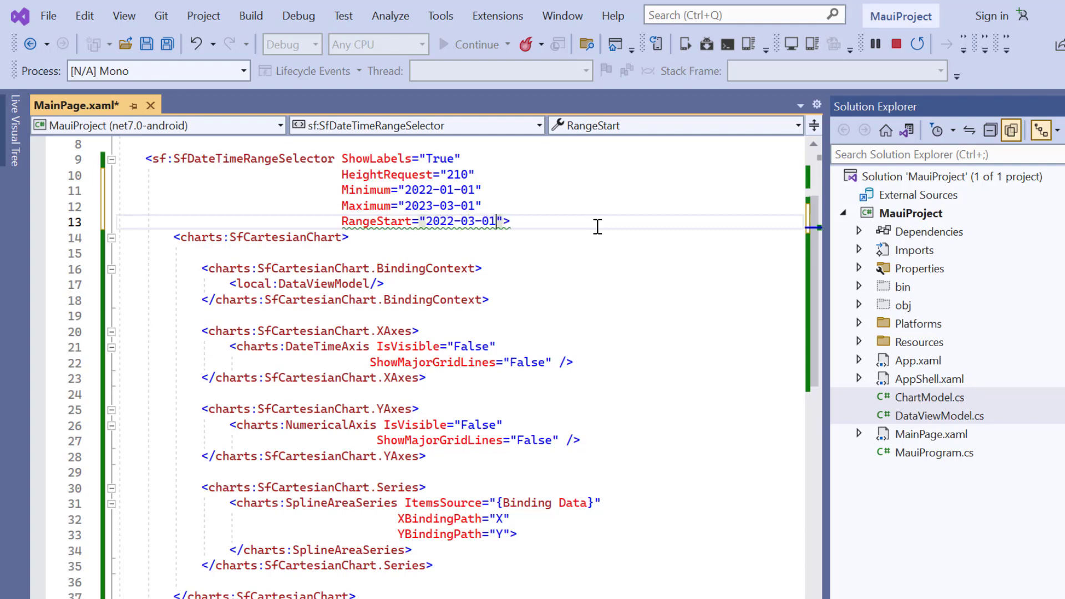
{"action": "type", "text": "1"}
{"action": "key", "text": "Right"}
{"action": "key", "text": "Return"}
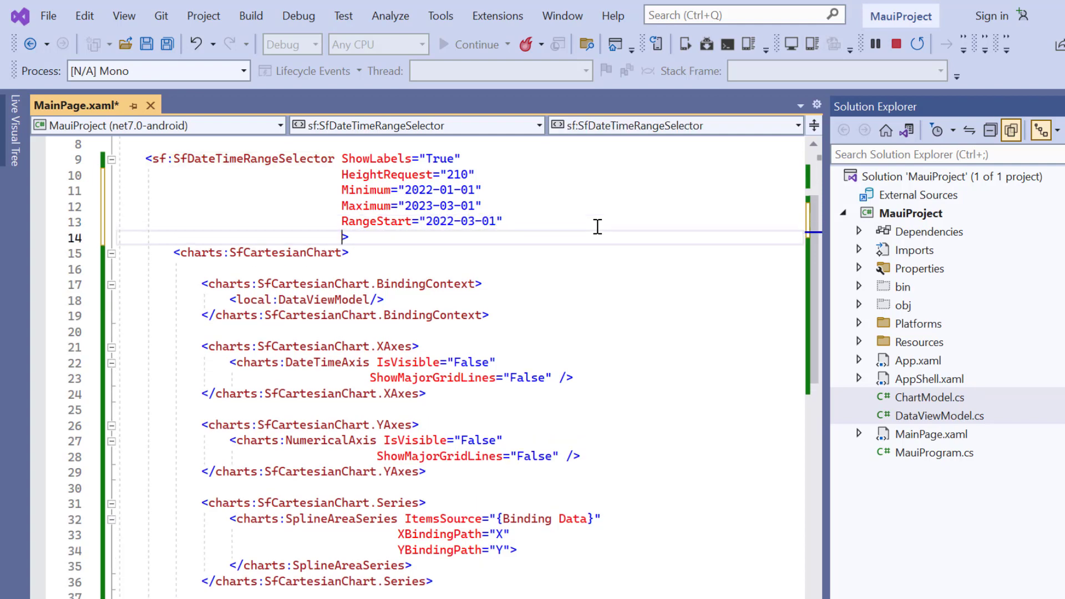
{"action": "type", "text": "Rang"}
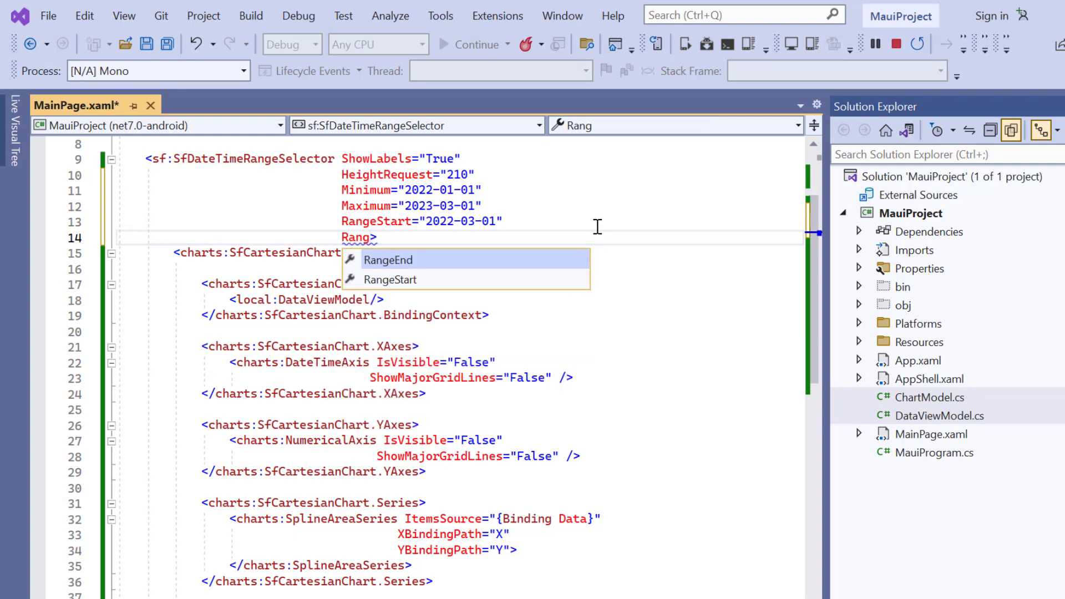
{"action": "key", "text": "Tab"}
{"action": "type", "text": "2023-01-01"}
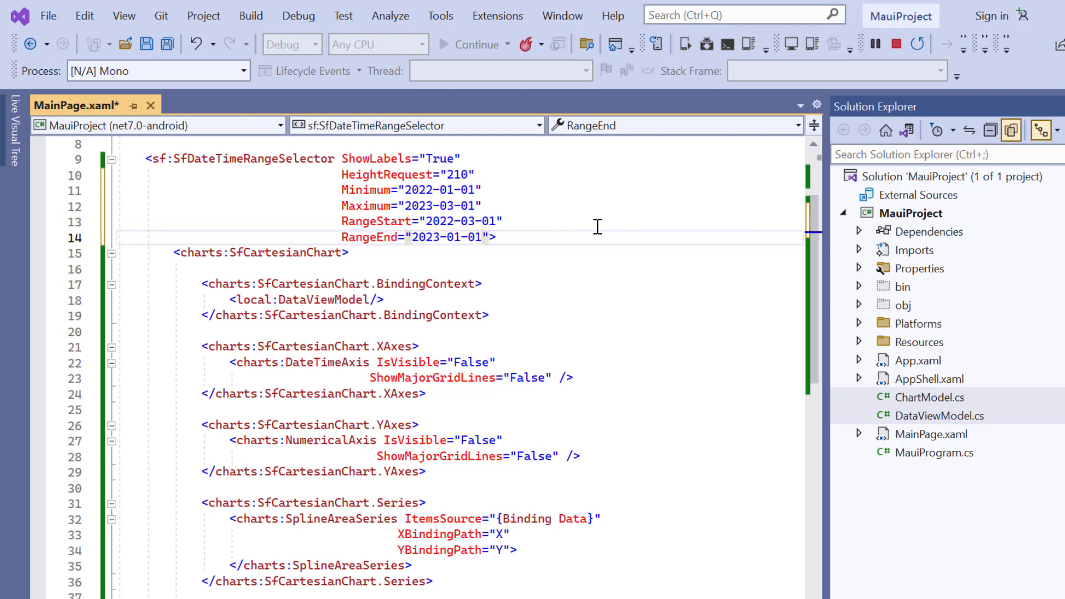
Step: Add IntervalType="Months" and Interval="2", then save to hot-reload the emulator
{"action": "key", "text": "Return"}
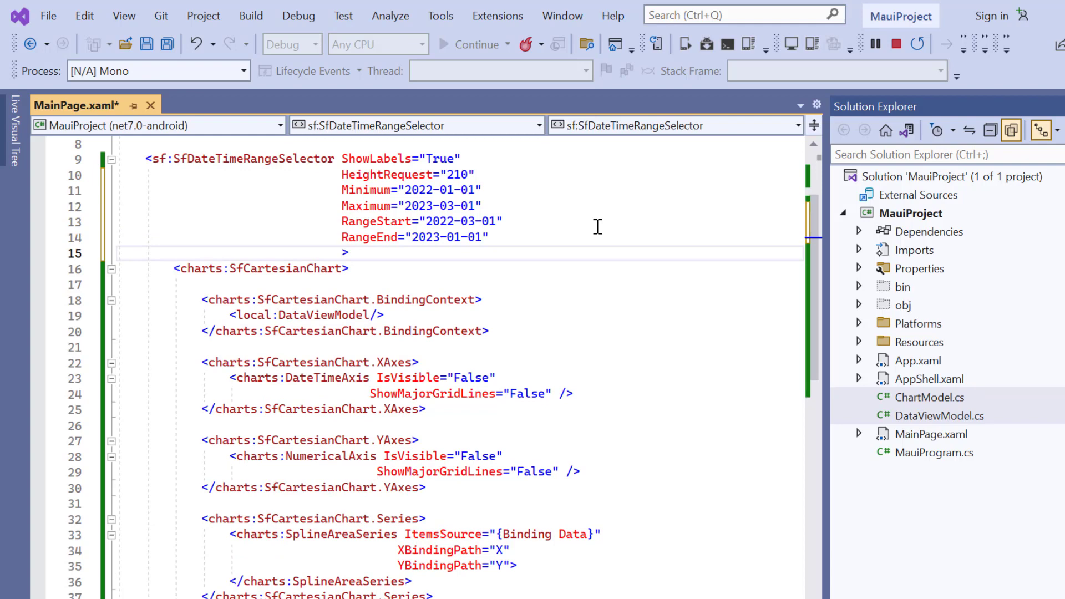
{"action": "type", "text": "Intre"}
{"action": "key", "text": "Down"}
{"action": "key", "text": "Tab"}
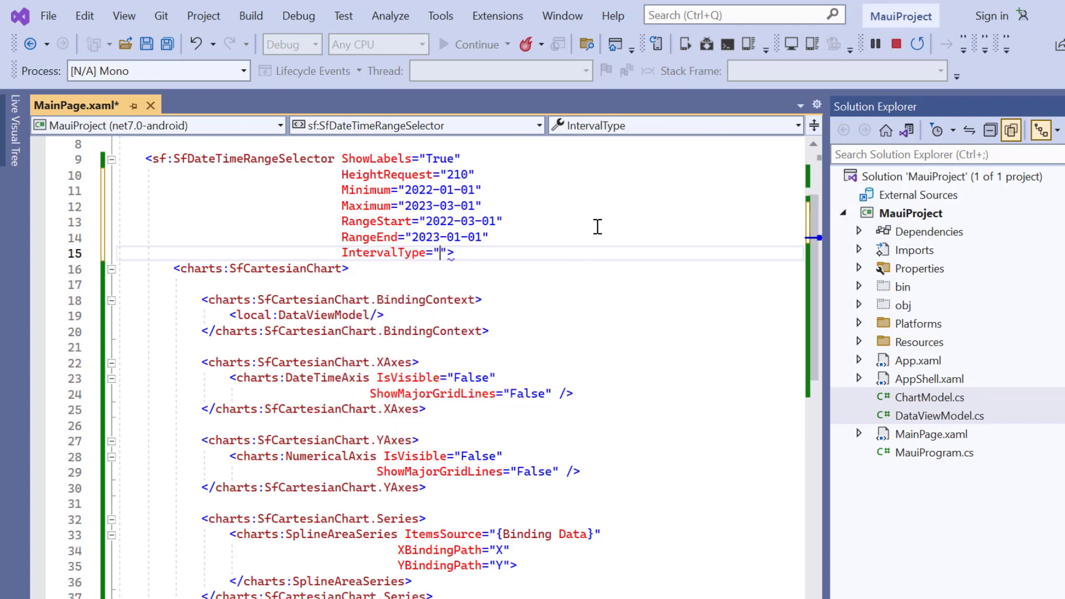
{"action": "type", "text": "M"}
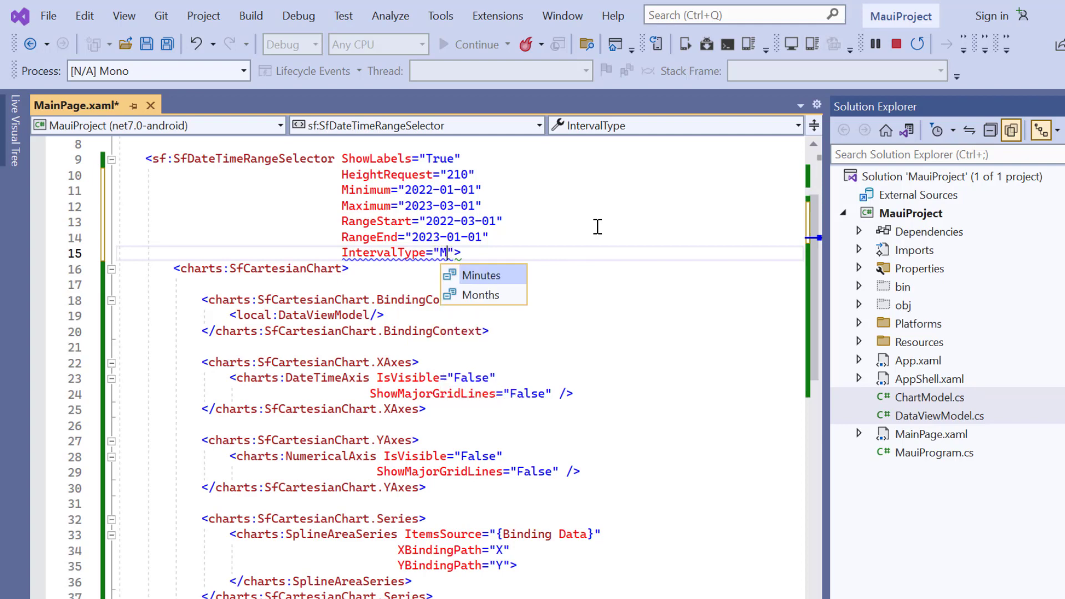
{"action": "key", "text": "Down"}
{"action": "key", "text": "Tab"}
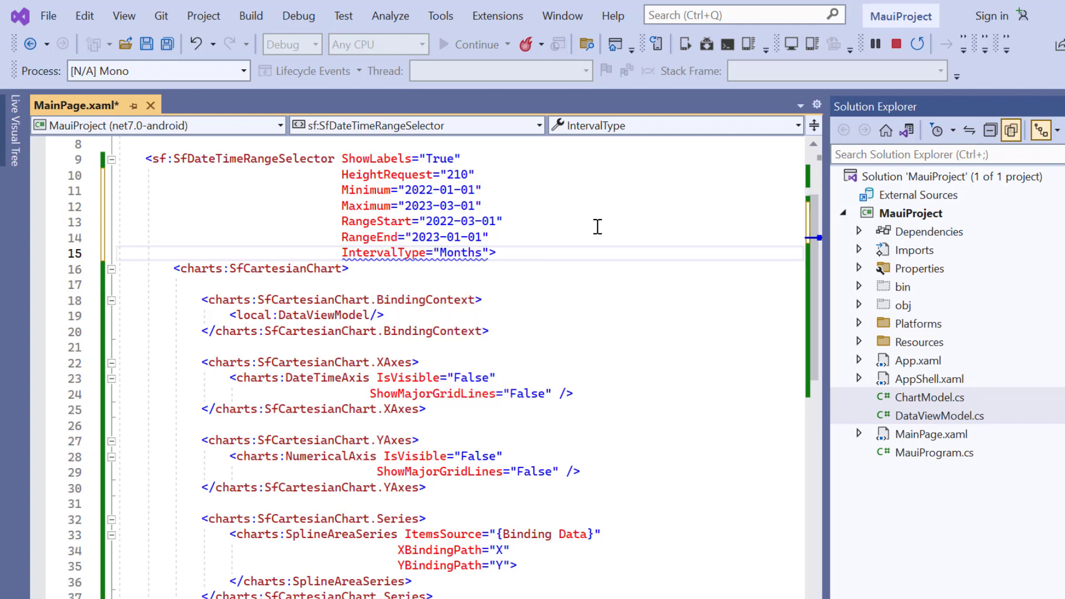
{"action": "key", "text": "Return"}
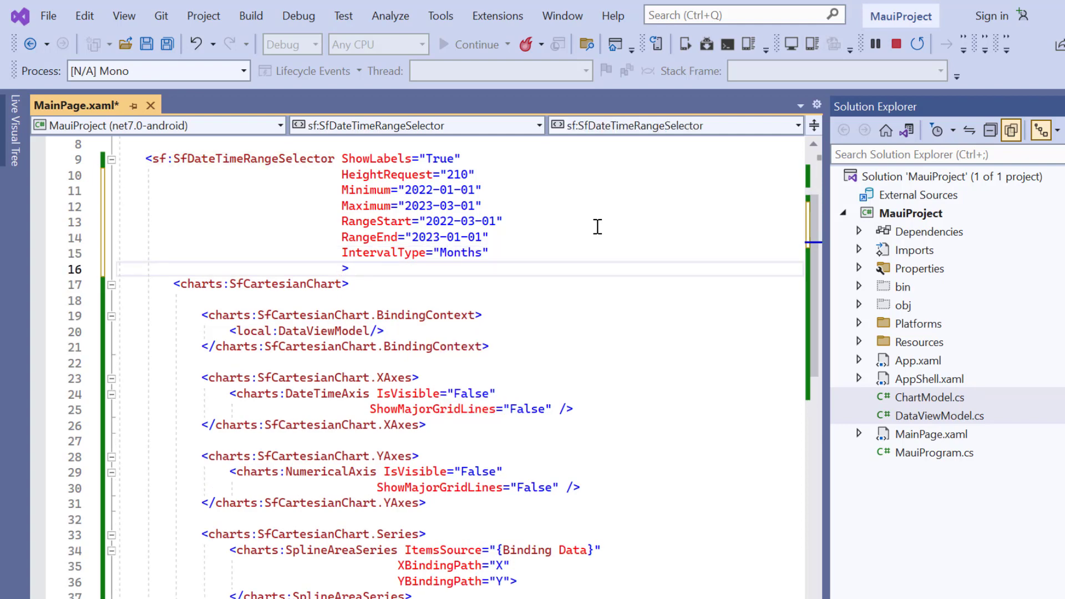
{"action": "type", "text": "Int"}
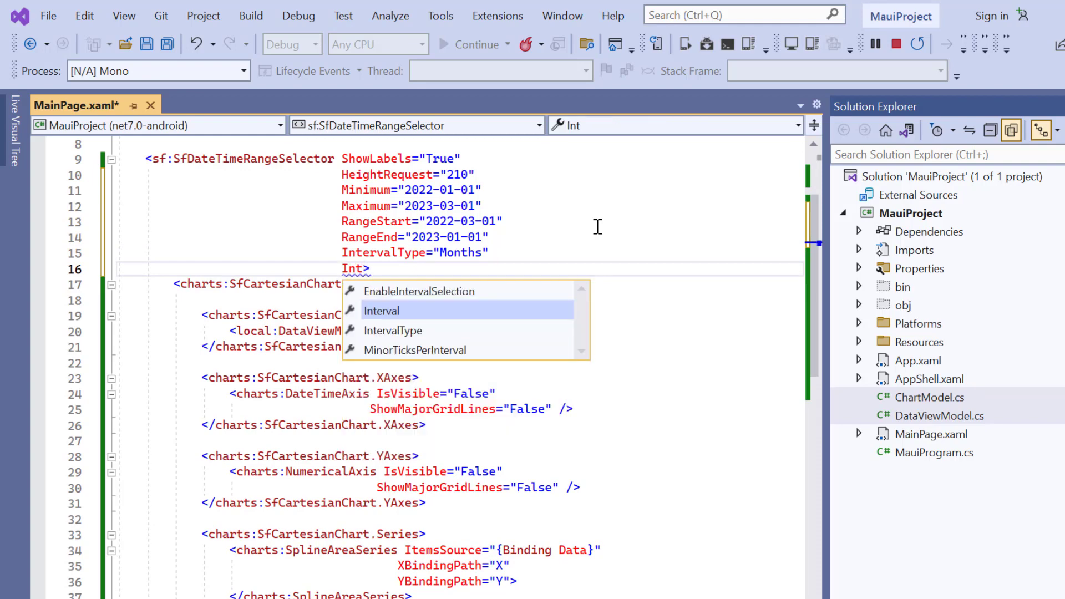
{"action": "key", "text": "Tab"}
{"action": "type", "text": "2"}
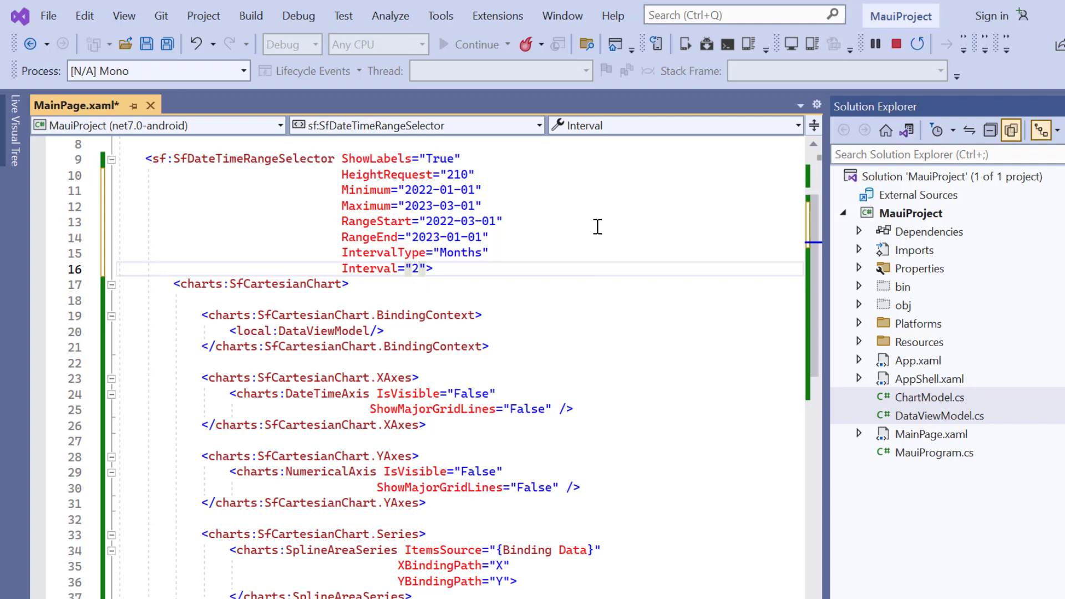
{"action": "key", "text": "ctrl+s"}
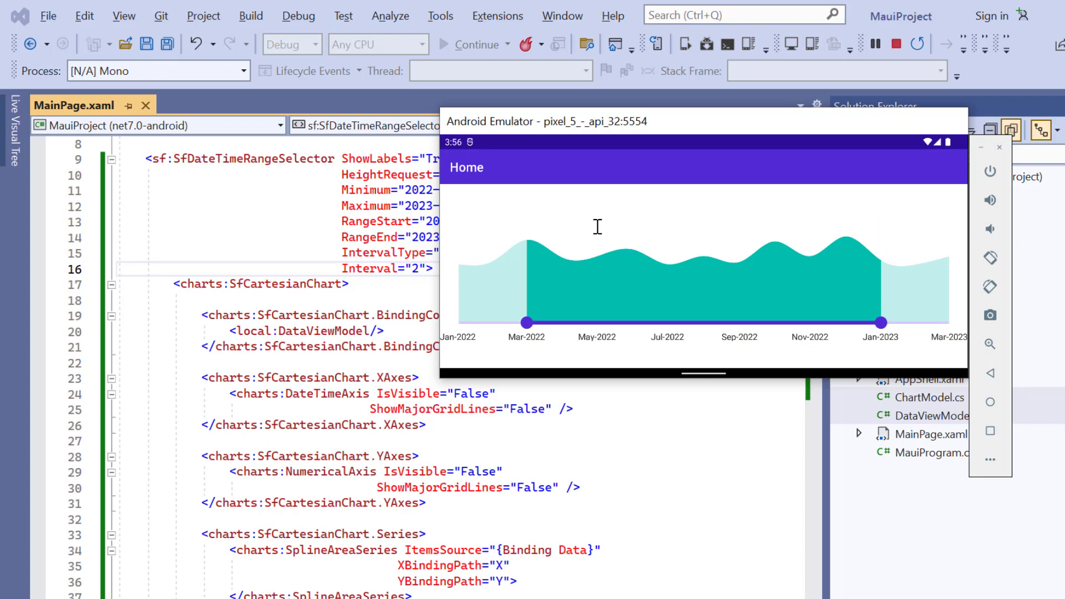
Step: Switch from the emulator back to the MainPage.xaml editor
{"action": "left_click", "coordinate": [427, 263]}
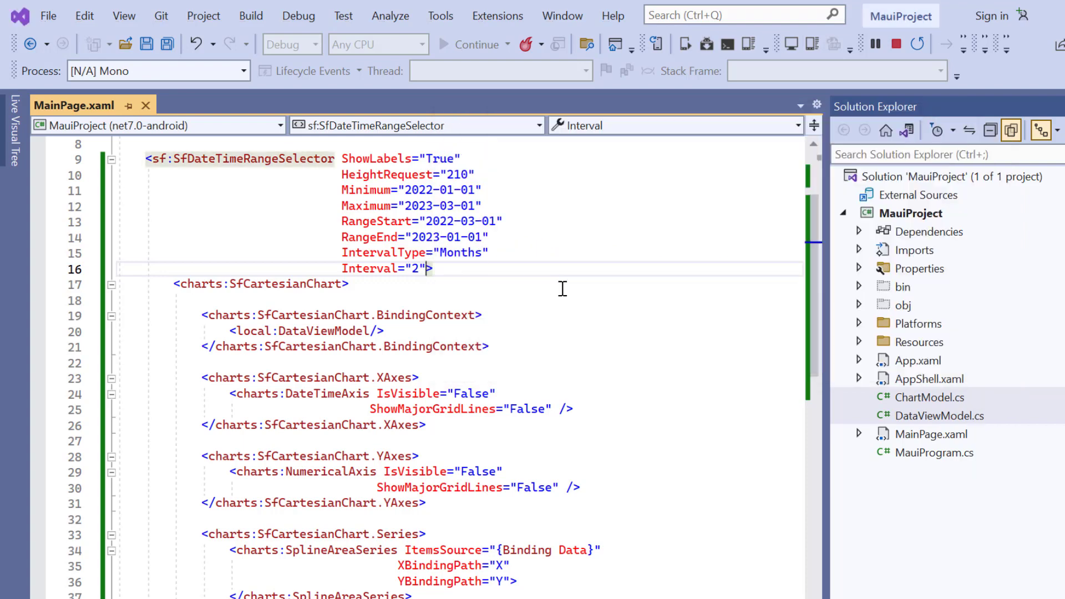
Step: Add DateFormat="MMM yy", save, and try narrowing the range in the emulator
{"action": "key", "text": "Return"}
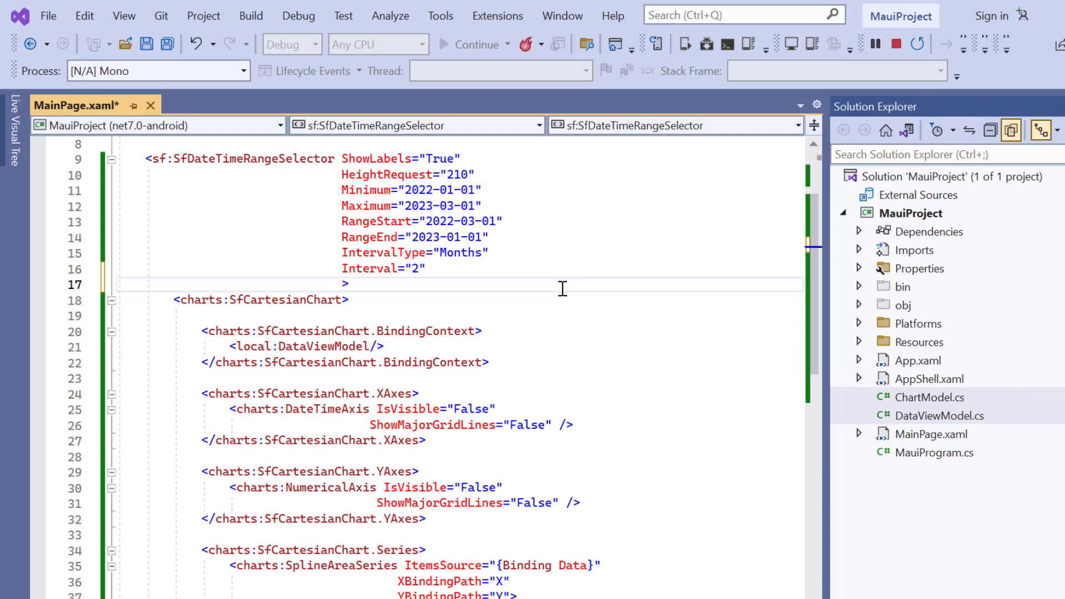
{"action": "type", "text": "Date"}
{"action": "key", "text": "Tab"}
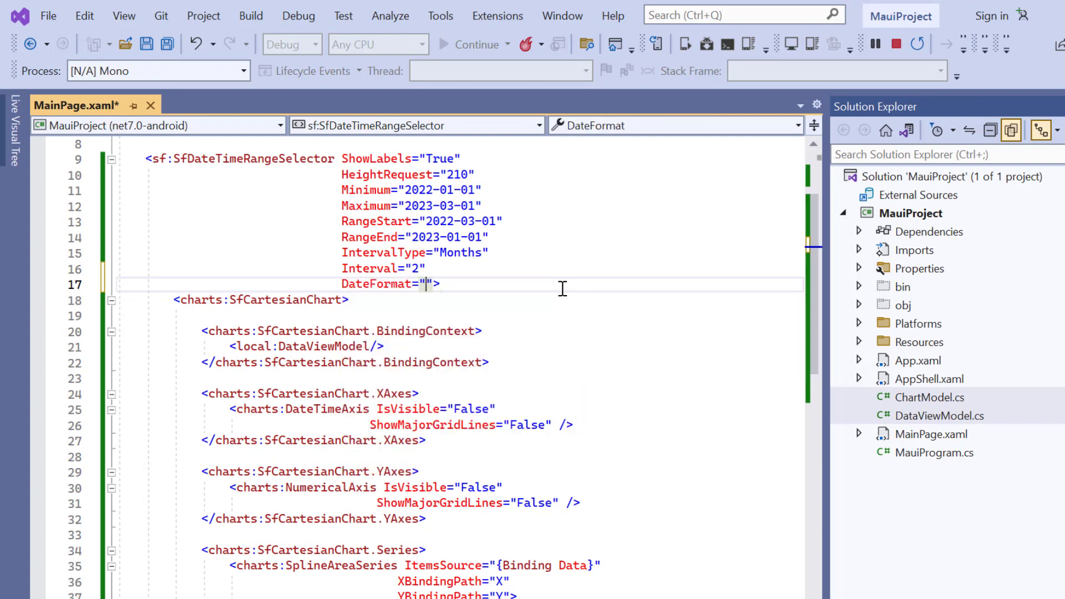
{"action": "type", "text": "MMM yy"}
{"action": "key", "text": "ctrl+s"}
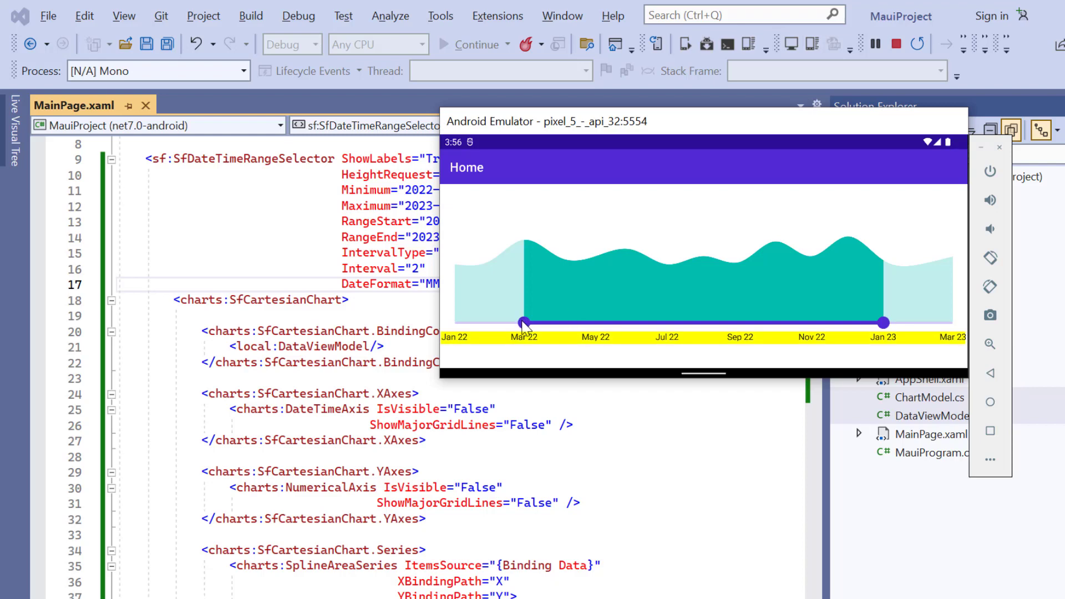
{"action": "left_click_drag", "start_coordinate": [523, 323], "coordinate": [571, 326]}
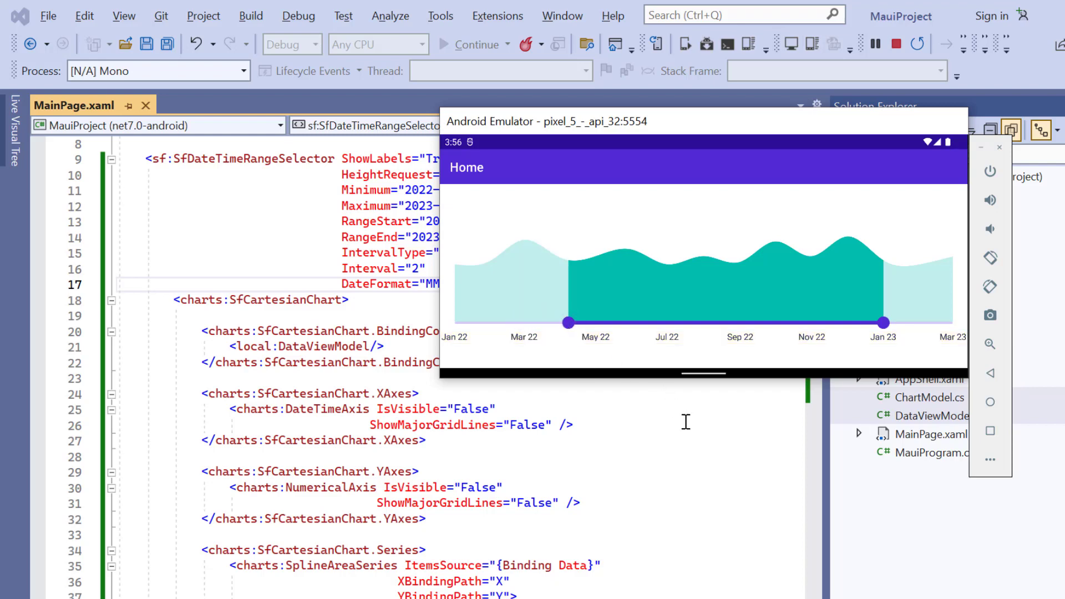
{"action": "left_click", "coordinate": [570, 195]}
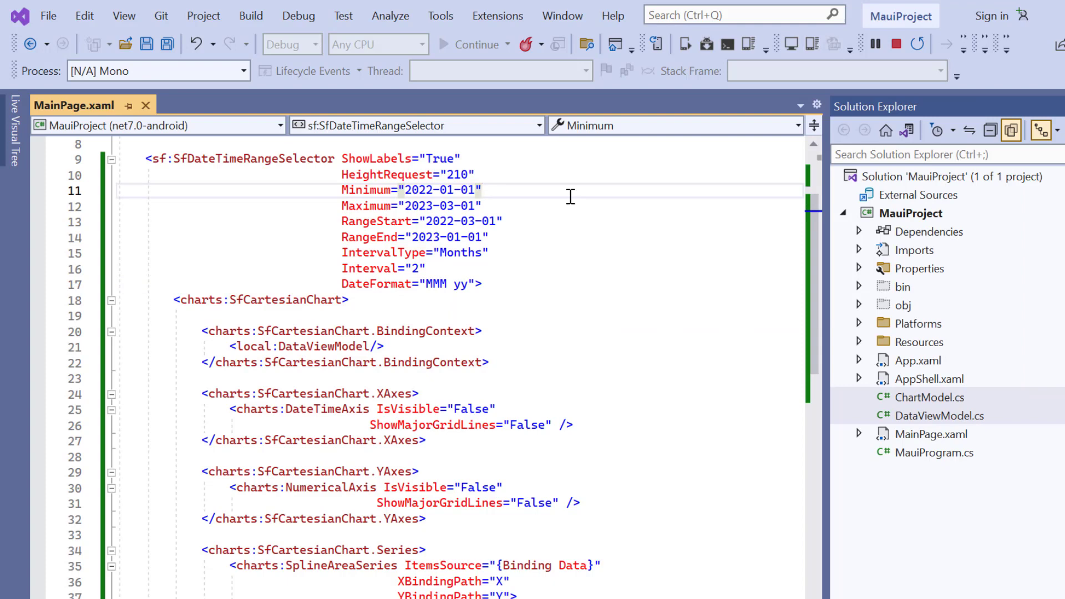
Step: Add ShowTicks="True" and MinorTicksPerInterval="1" after ShowLabels, save, and view the app
{"action": "left_click", "coordinate": [494, 159]}
{"action": "key", "text": "Return"}
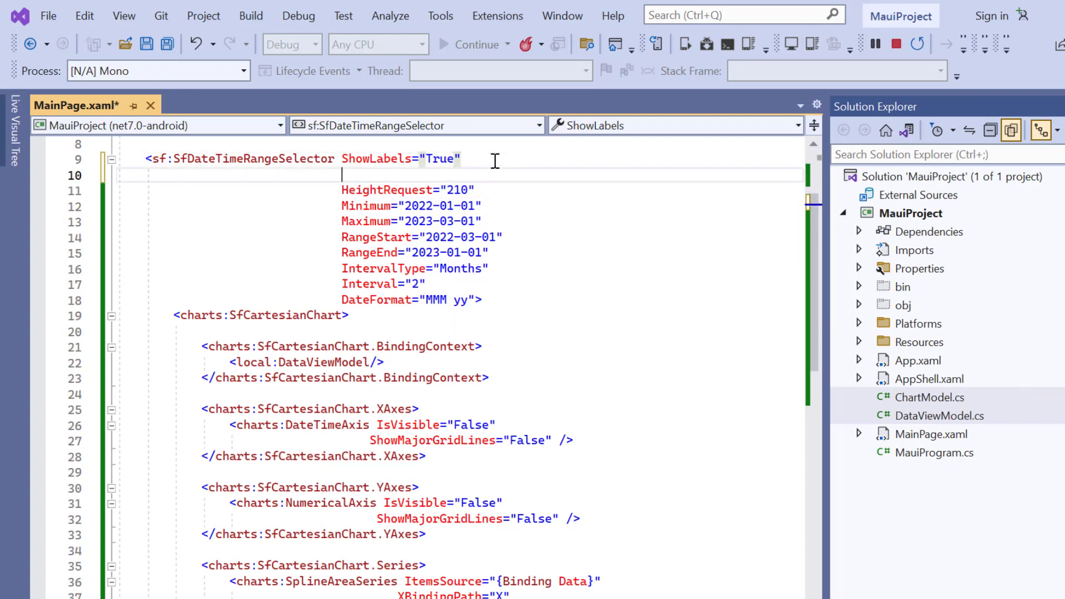
{"action": "type", "text": "S"}
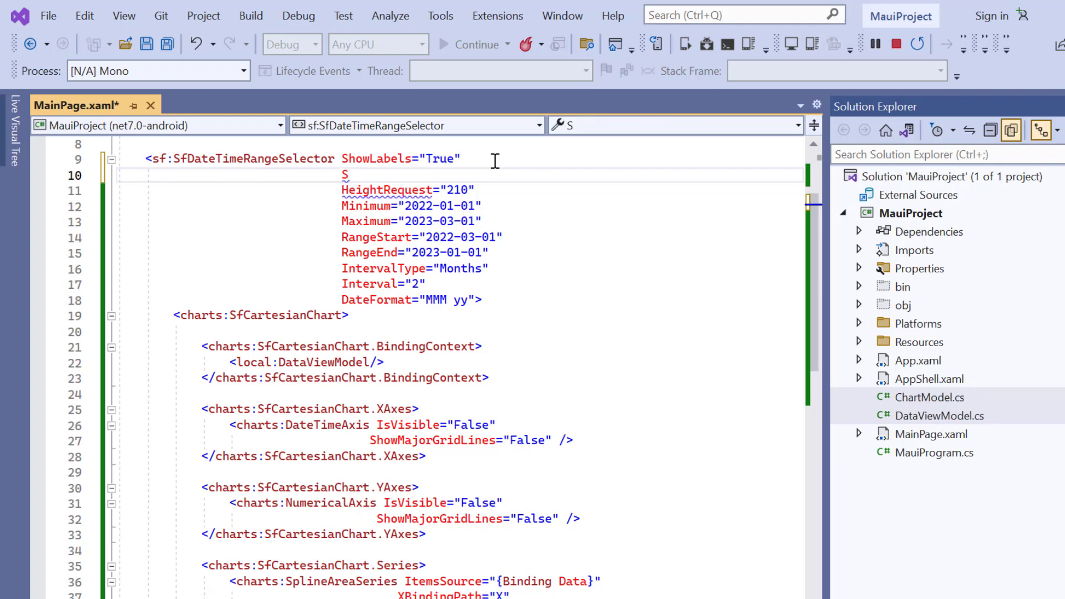
{"action": "type", "text": "howT"}
{"action": "key", "text": "Tab"}
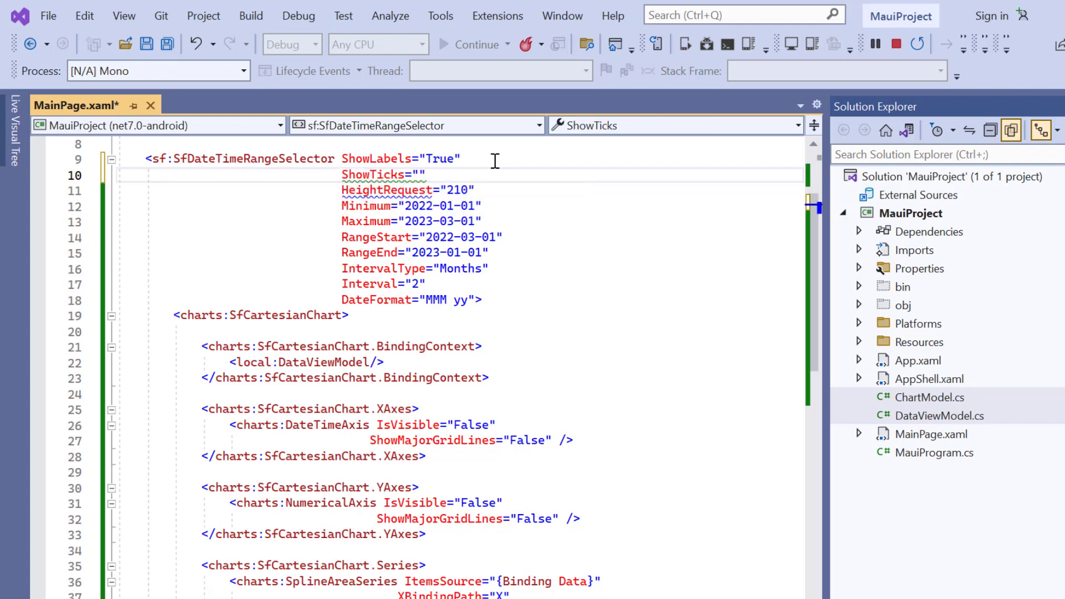
{"action": "type", "text": "T"}
{"action": "key", "text": "Tab"}
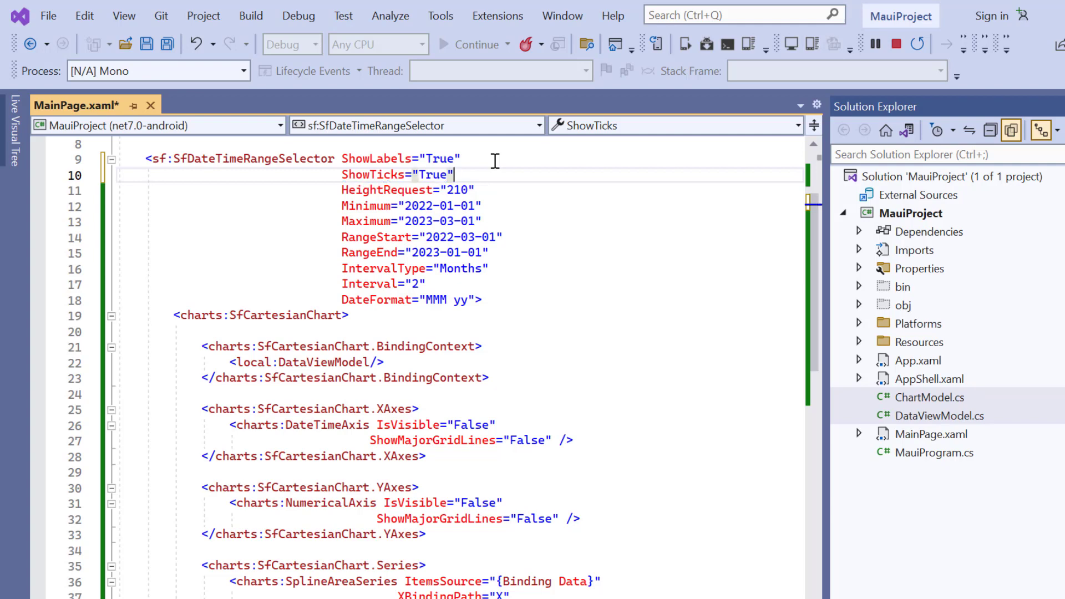
{"action": "key", "text": "Return"}
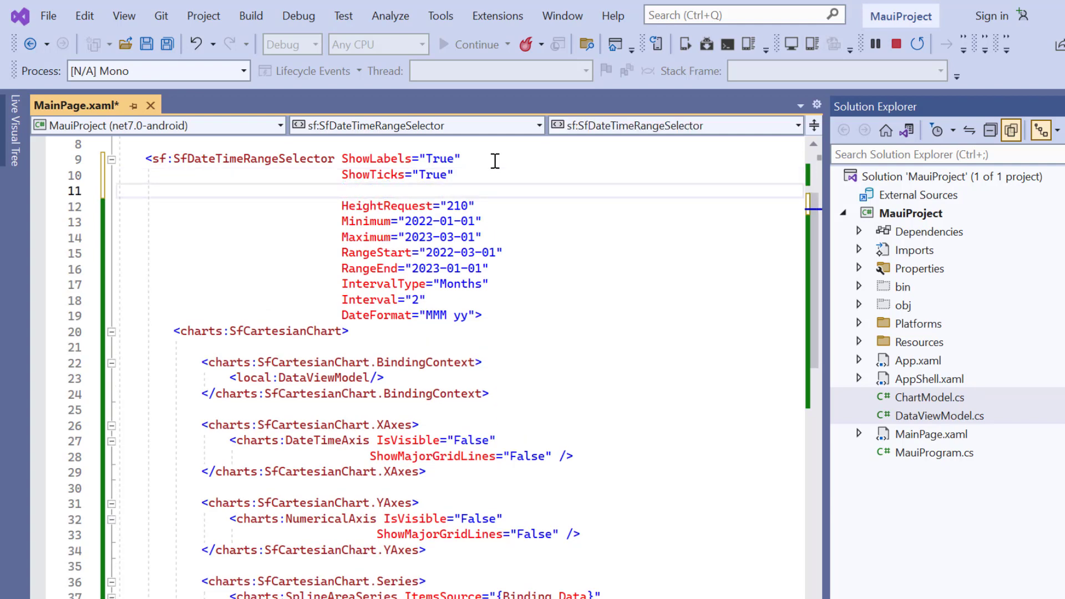
{"action": "type", "text": "Minor"}
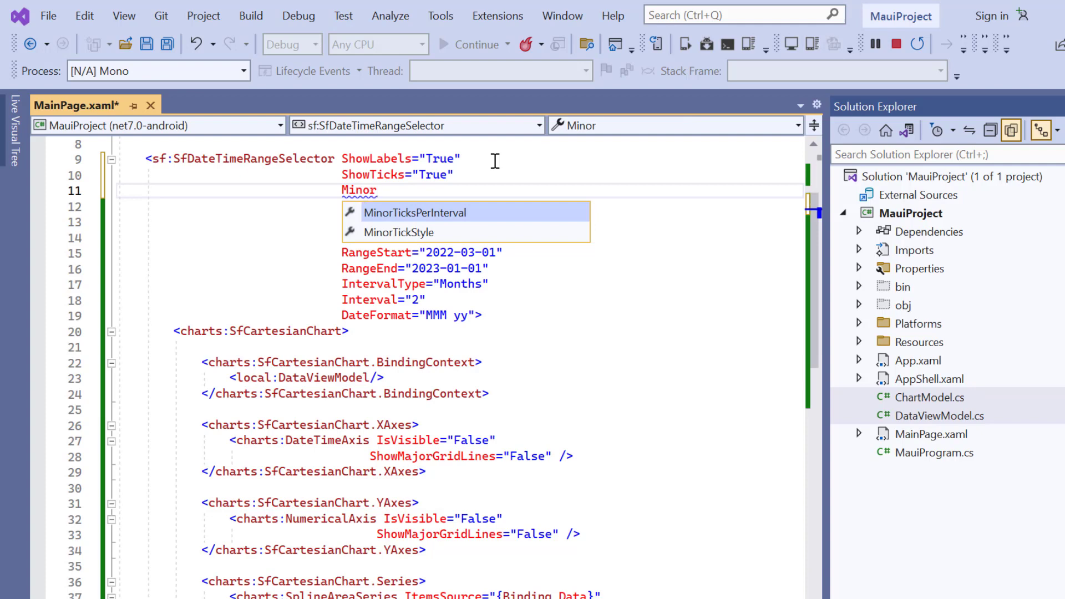
{"action": "key", "text": "Tab"}
{"action": "type", "text": "1"}
{"action": "key", "text": "Right"}
{"action": "key", "text": "ctrl+s"}
{"action": "key", "text": "alt+Tab"}
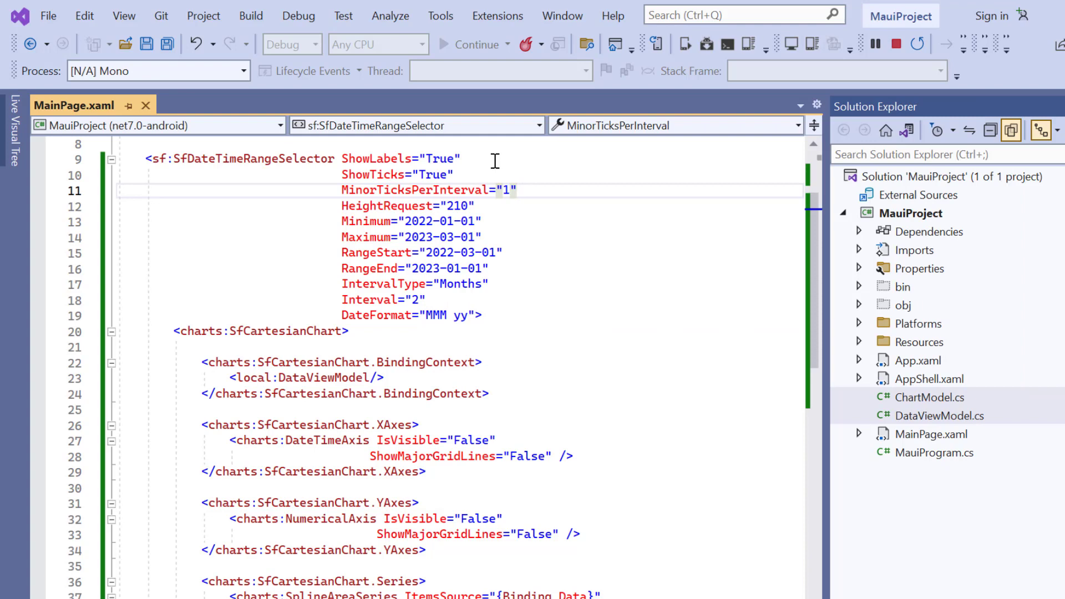
Step: Add IsInversed="True", save, and check the reversed Mar 23 to Jan 22 axis
{"action": "key", "text": "Return"}
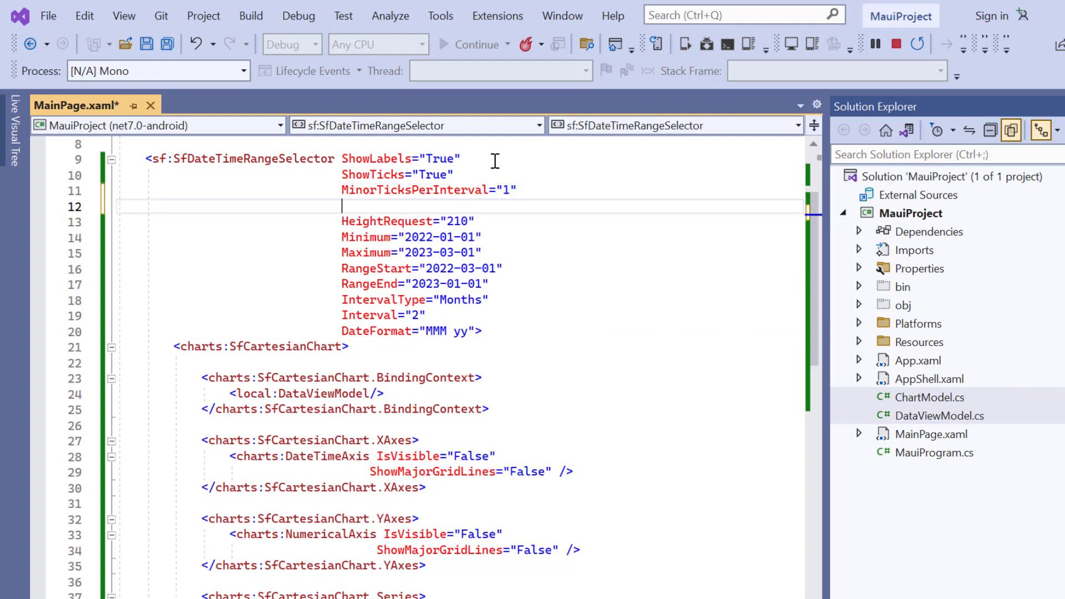
{"action": "type", "text": "IsIn"}
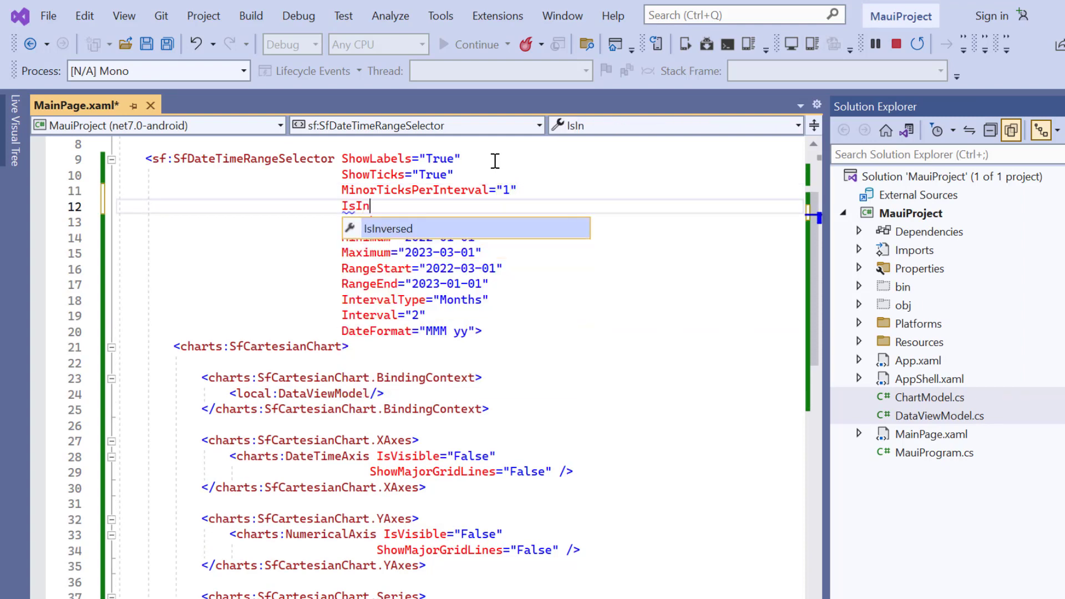
{"action": "key", "text": "Tab"}
{"action": "type", "text": "T"}
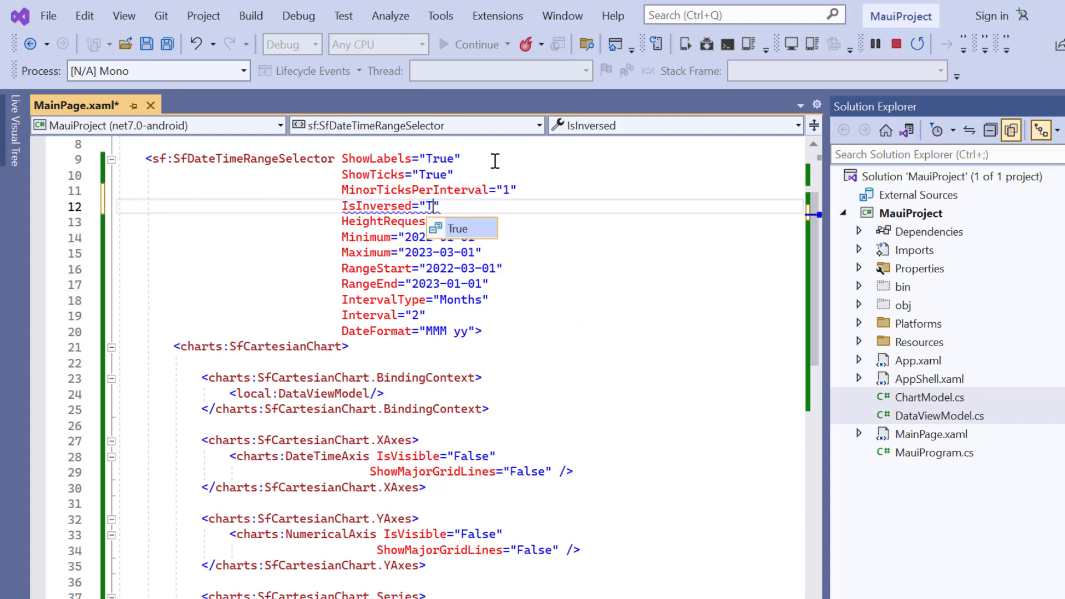
{"action": "key", "text": "Tab"}
{"action": "key", "text": "ctrl+s"}
{"action": "key", "text": "alt+Tab"}
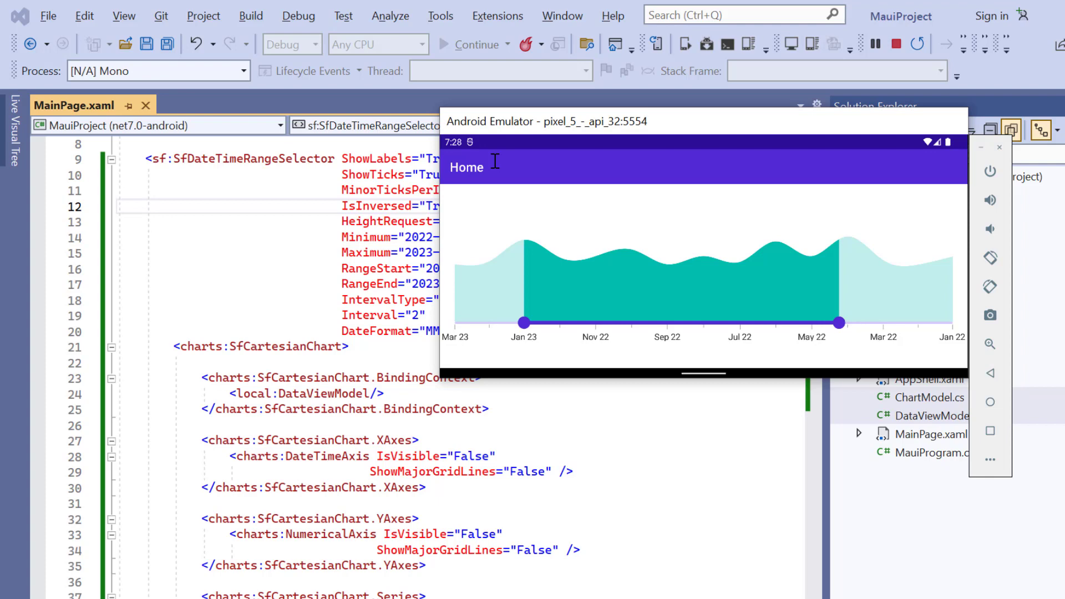
{"action": "left_click", "coordinate": [321, 222]}
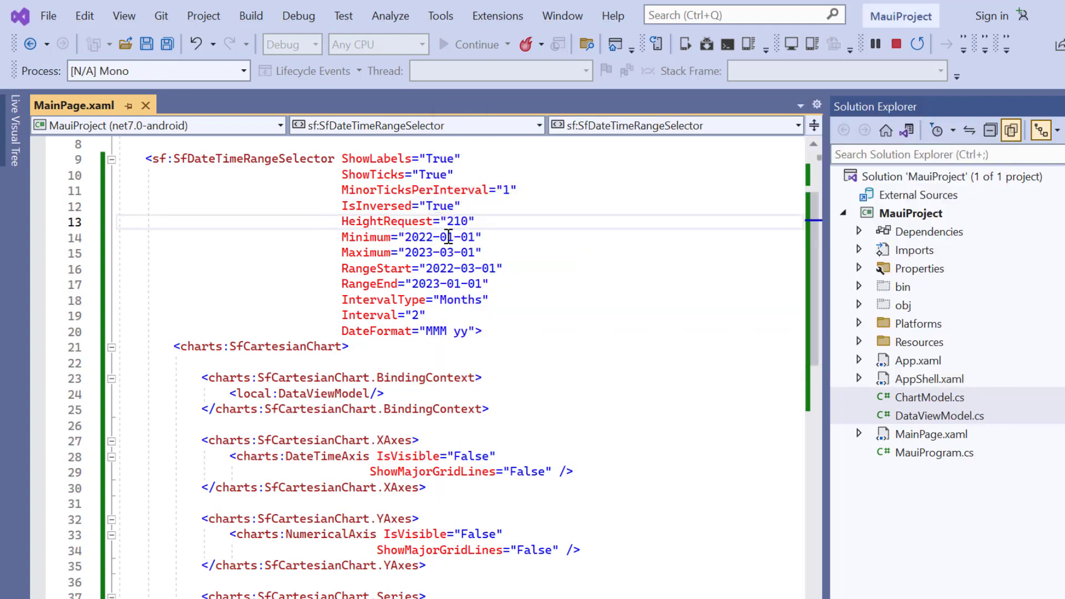
{"action": "left_click", "coordinate": [505, 208]}
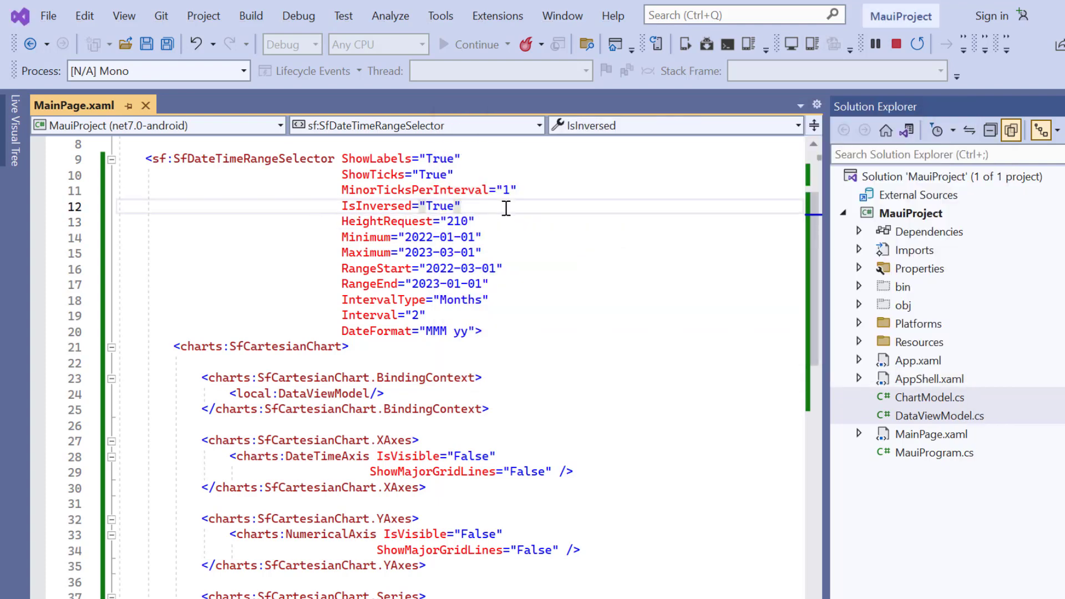
Step: Insert an sf:SfDateTimeRangeSelector.Tooltip block holding an sf:SliderTooltip after DateFormat
{"action": "left_click", "coordinate": [515, 328]}
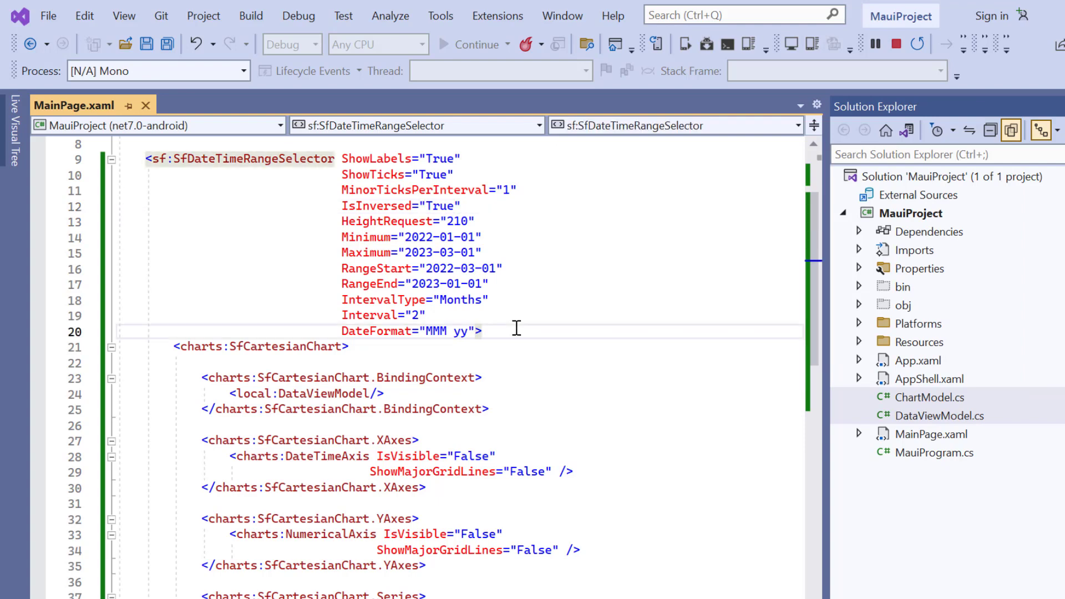
{"action": "key", "text": "Return"}
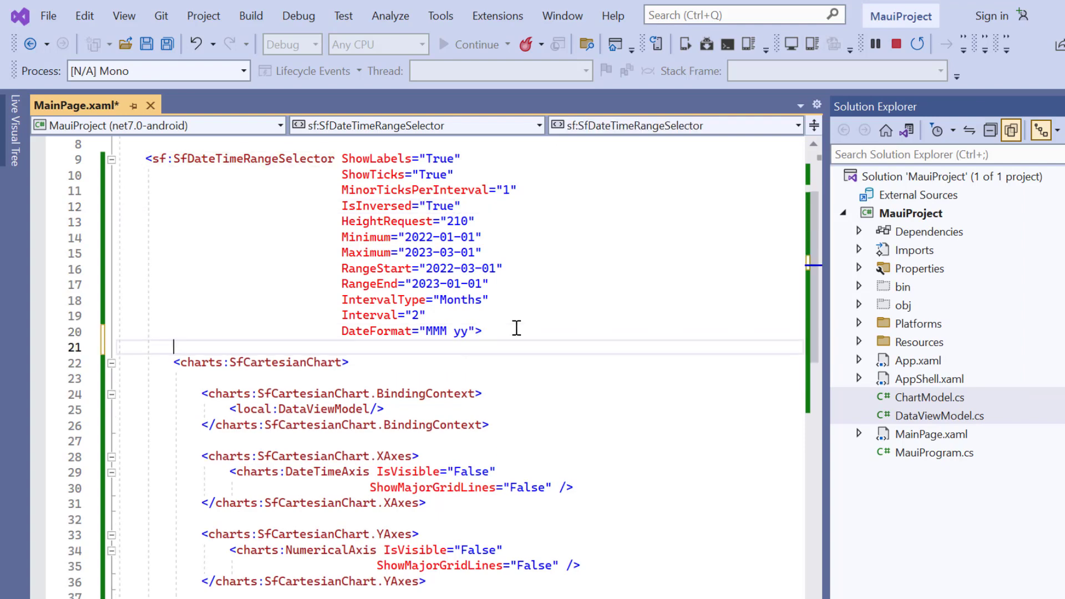
{"action": "type", "text": "<sf:"}
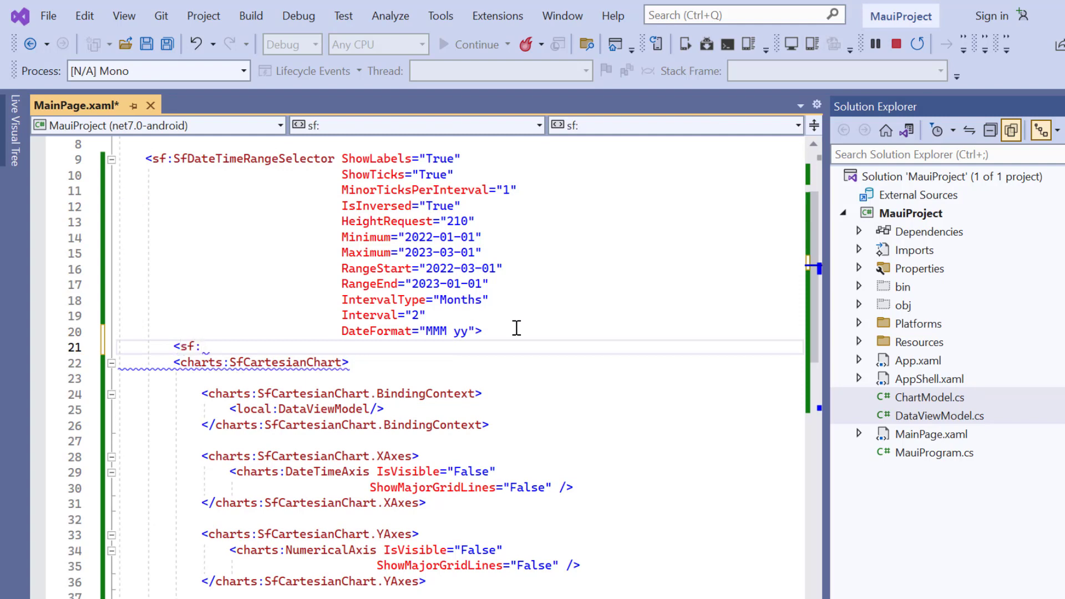
{"action": "type", "text": "Sf"}
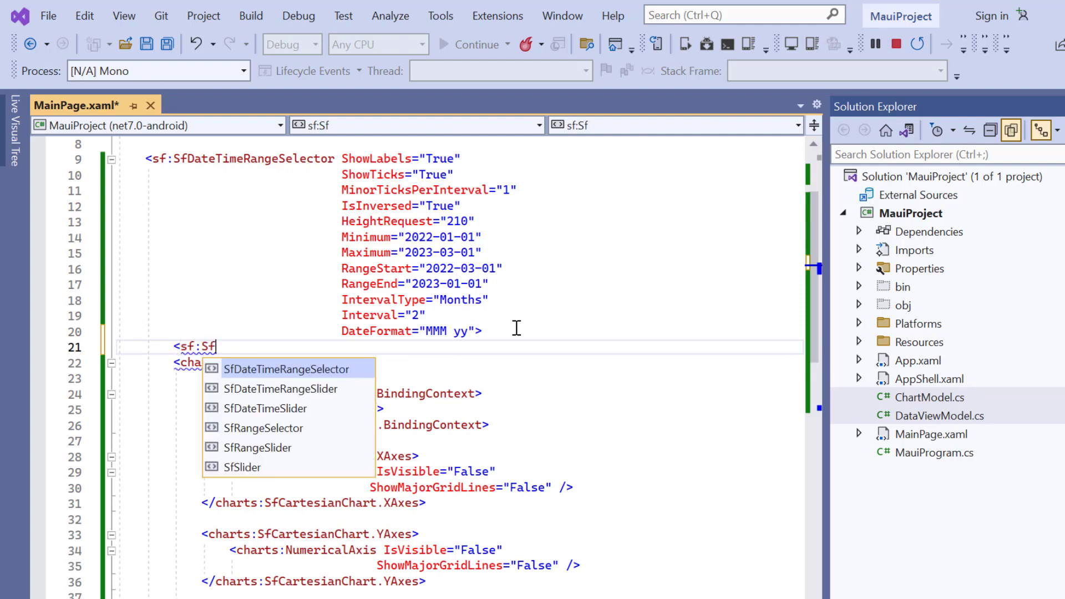
{"action": "key", "text": "Tab"}
{"action": "type", "text": "."}
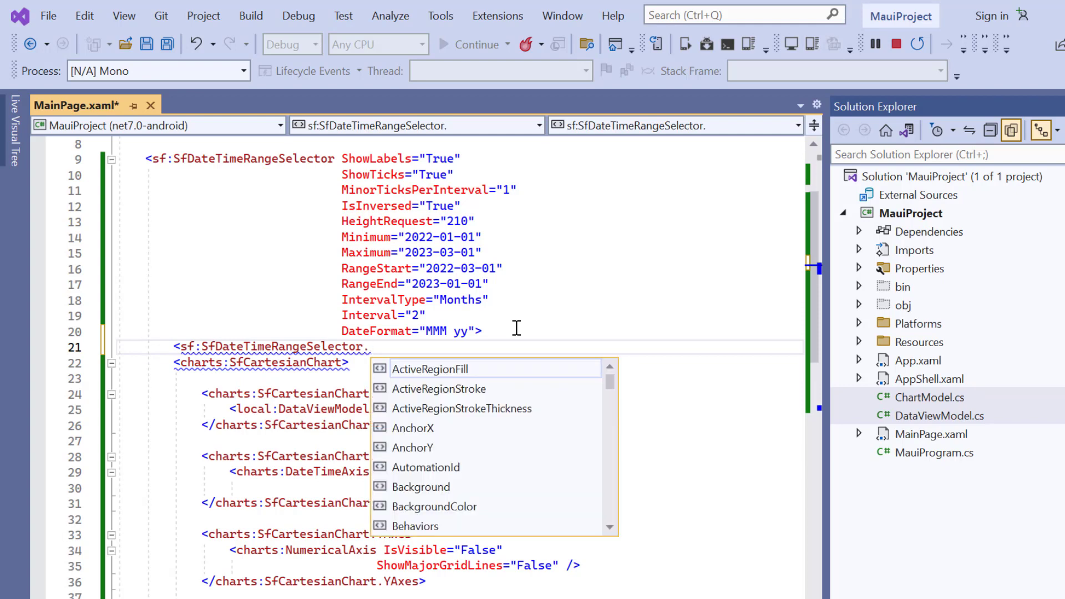
{"action": "type", "text": "To"}
{"action": "key", "text": "Tab"}
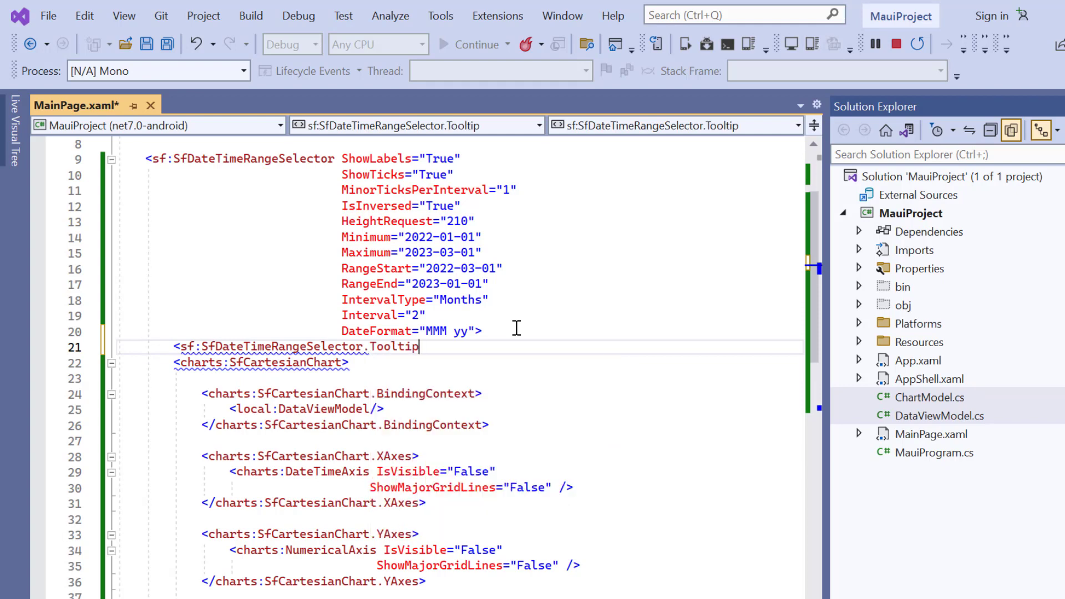
{"action": "type", "text": ">"}
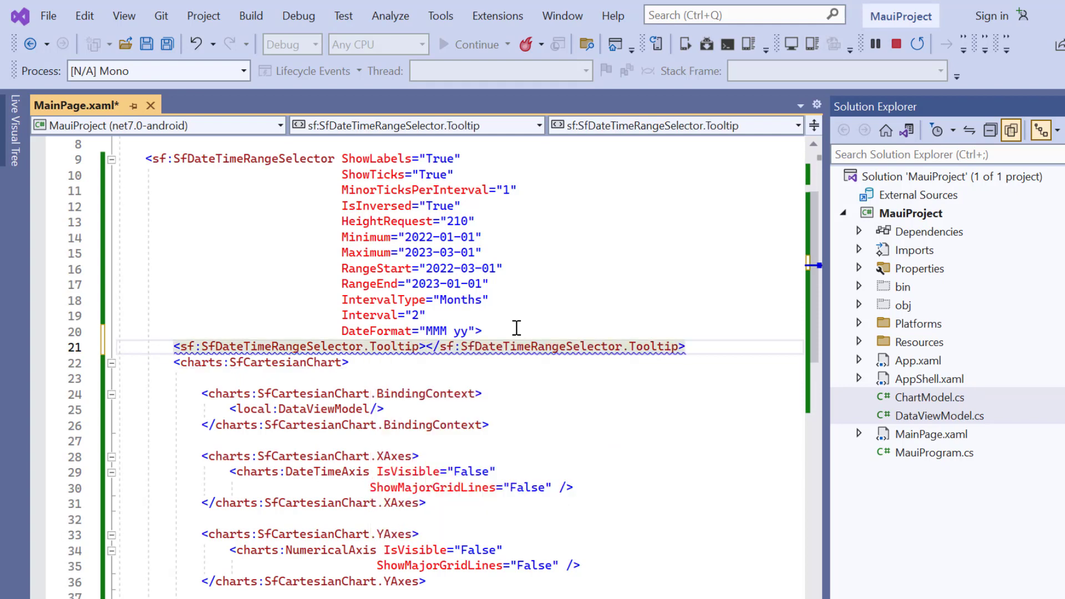
{"action": "key", "text": "Return"}
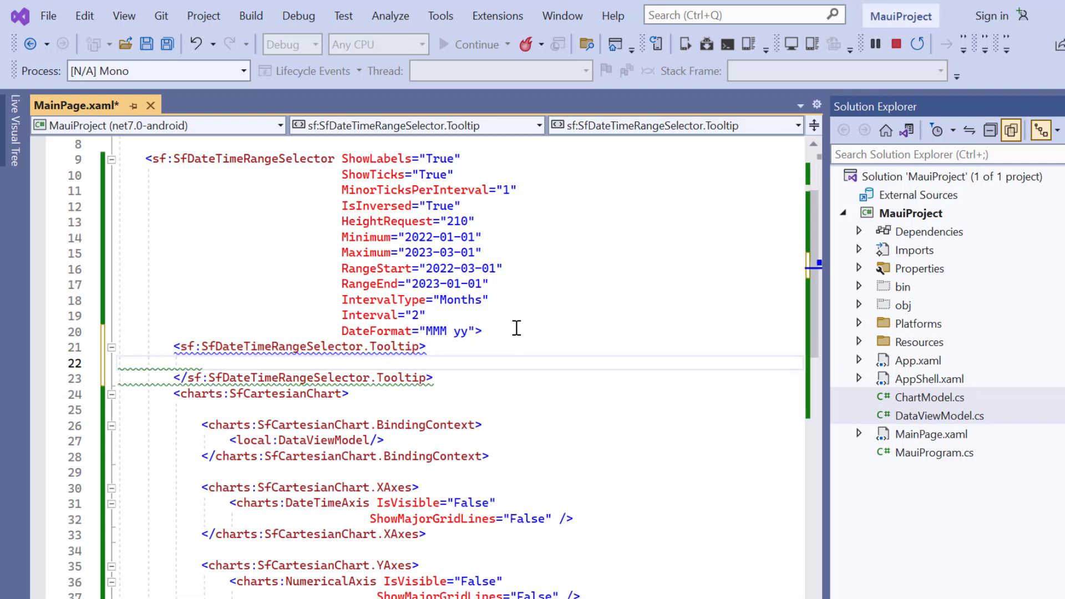
{"action": "type", "text": "<slid"}
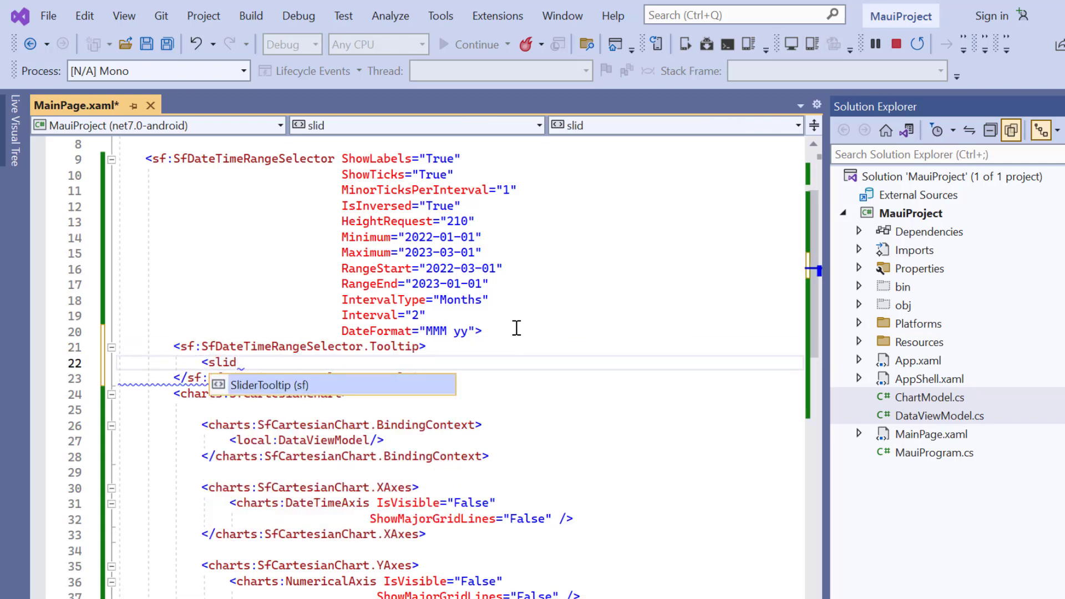
{"action": "key", "text": "Tab"}
{"action": "type", "text": "/>"}
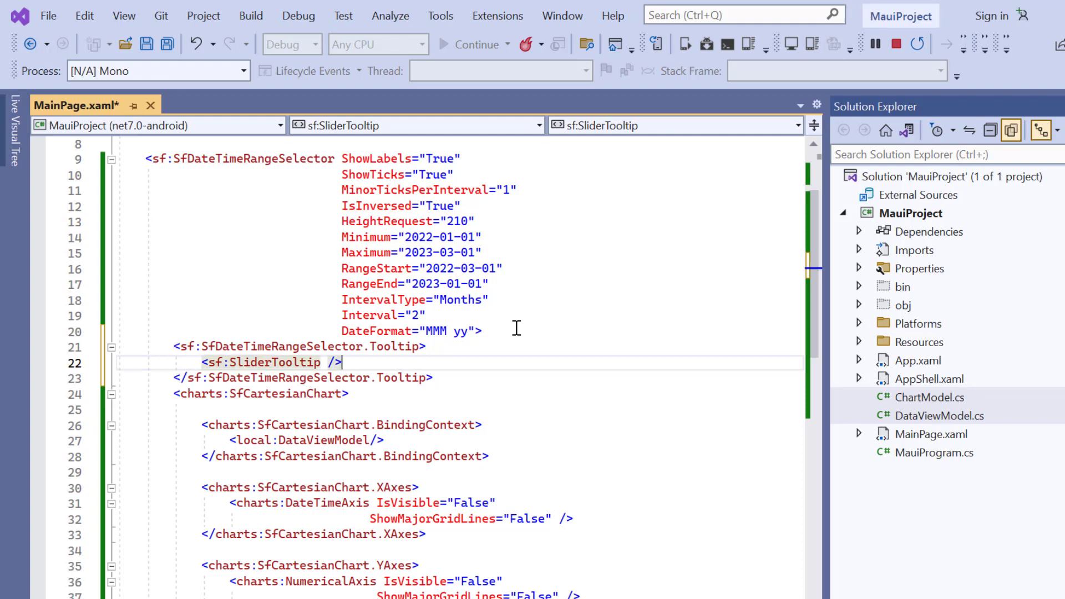
Step: Save the tooltip change, then drag the left thumb until the range starts at Nov 22
{"action": "key", "text": "ctrl+s"}
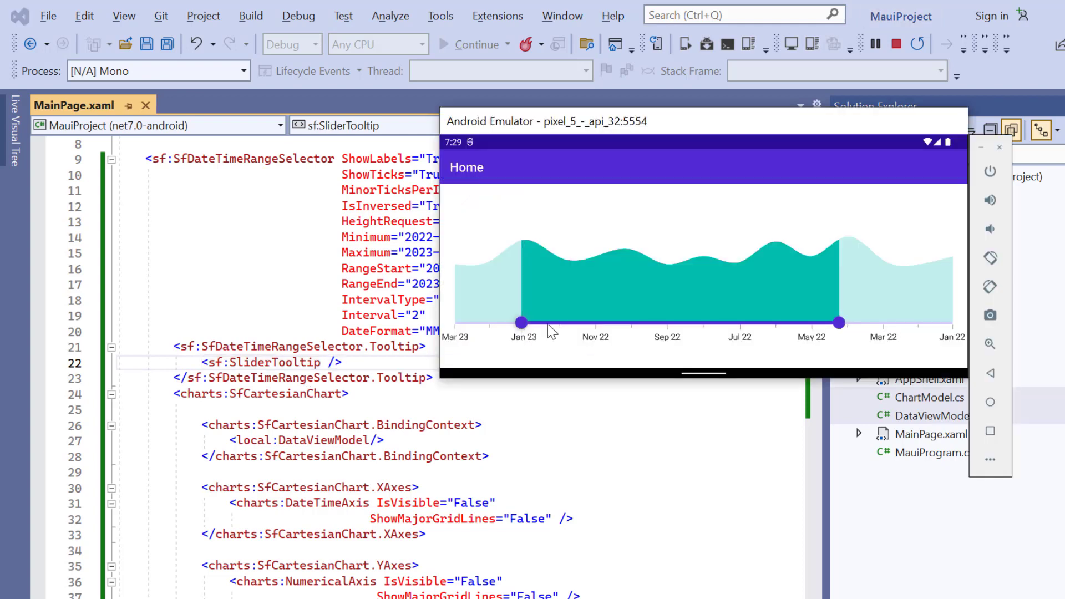
{"action": "mouse_move", "coordinate": [523, 324]}
{"action": "left_mouse_down"}
{"action": "mouse_move", "coordinate": [585, 333]}
{"action": "mouse_move", "coordinate": [507, 330]}
{"action": "left_mouse_up"}
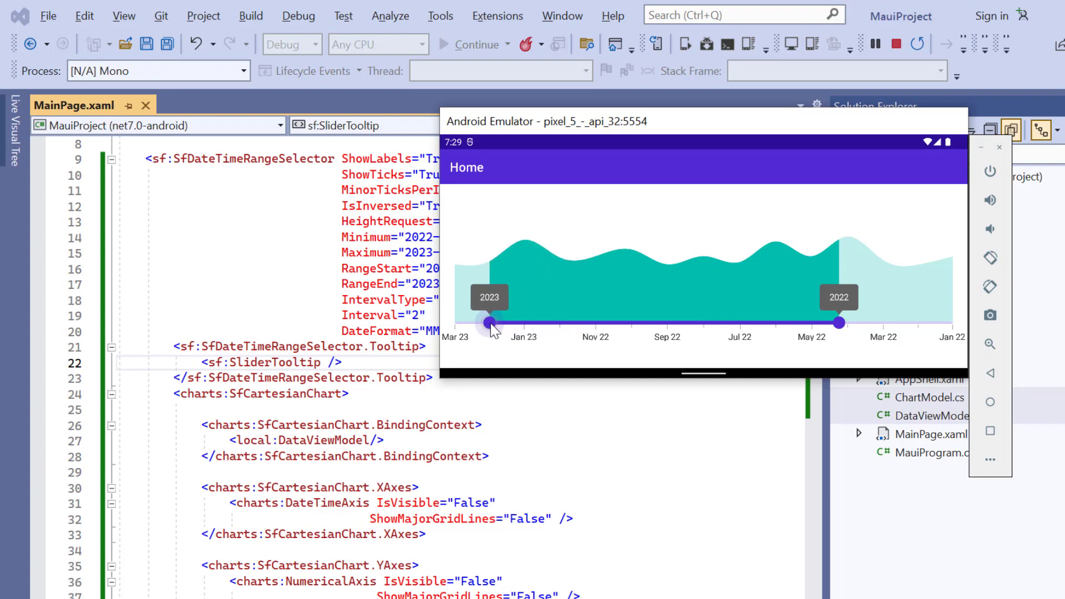
{"action": "left_click_drag", "start_coordinate": [506, 330], "coordinate": [490, 323]}
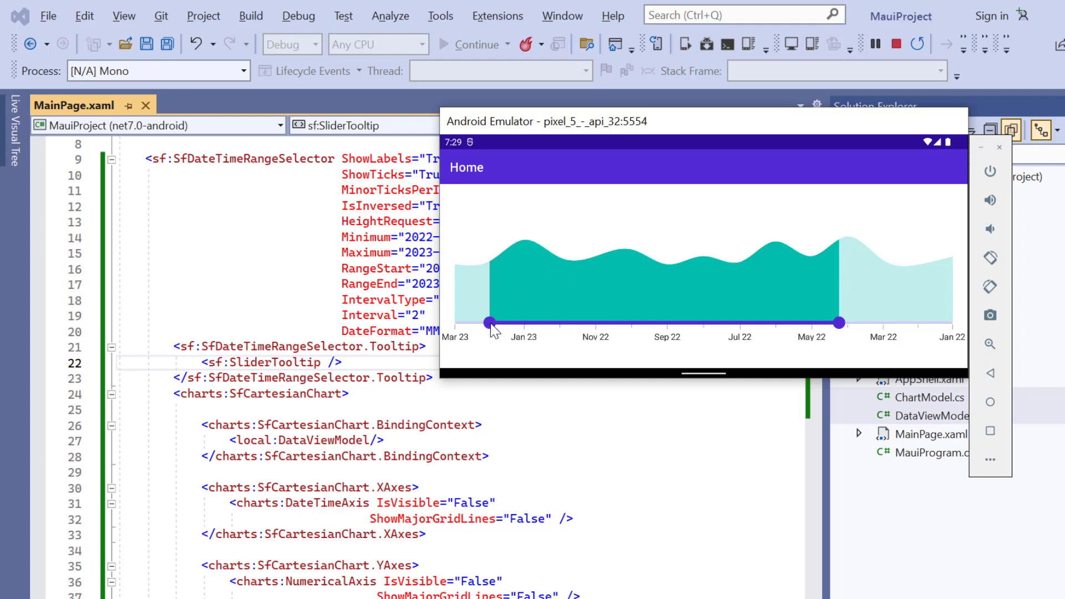
{"action": "left_click_drag", "start_coordinate": [491, 327], "coordinate": [570, 331]}
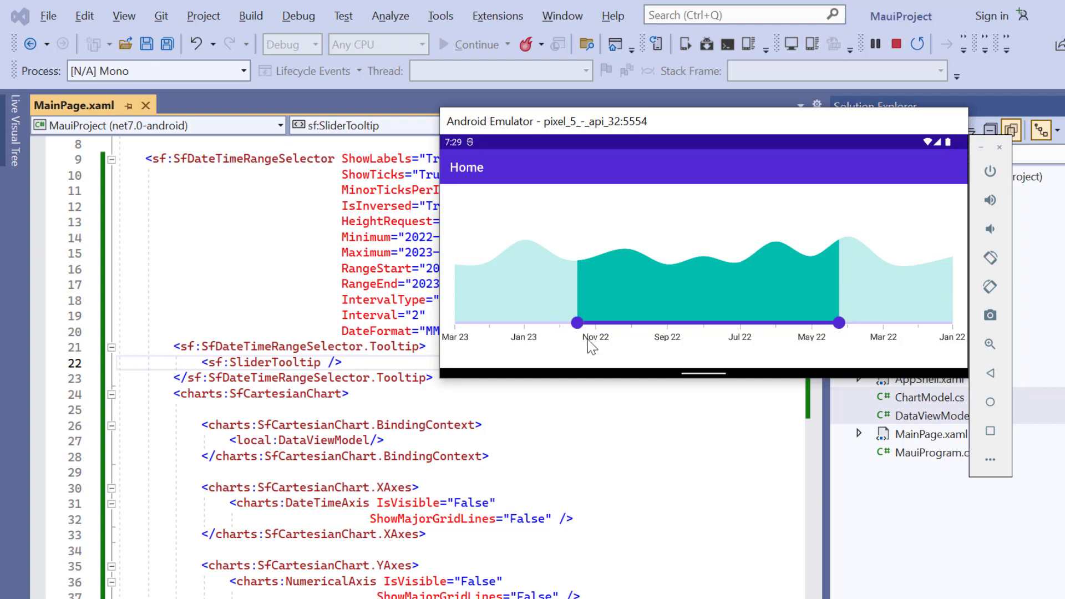
Step: Add ShowDividers="True" on a new line after ShowTicks in MainPage.xaml
{"action": "left_click", "coordinate": [548, 333]}
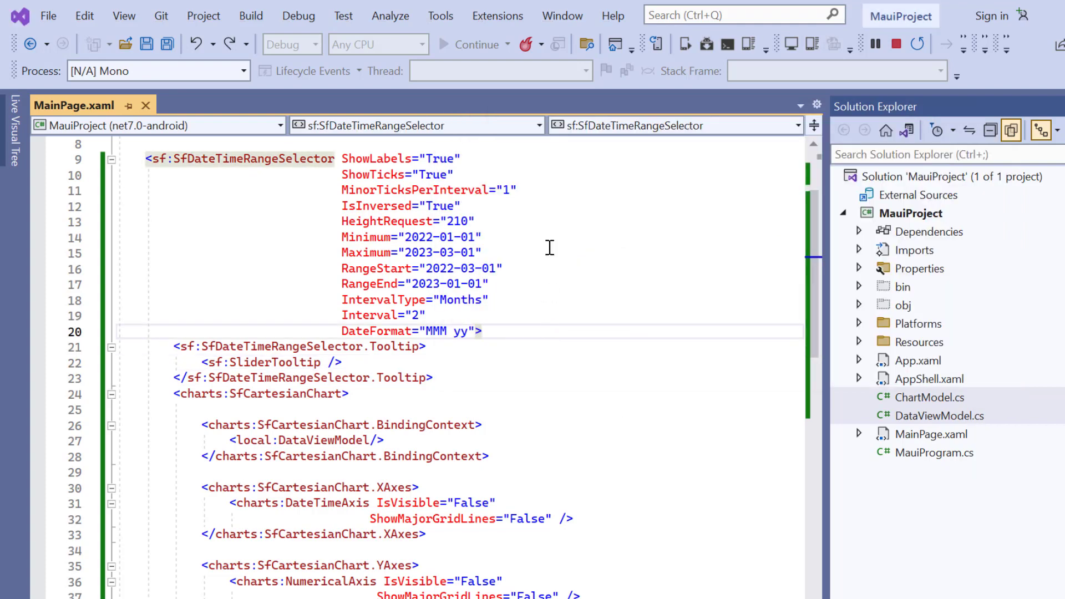
{"action": "left_click", "coordinate": [496, 173]}
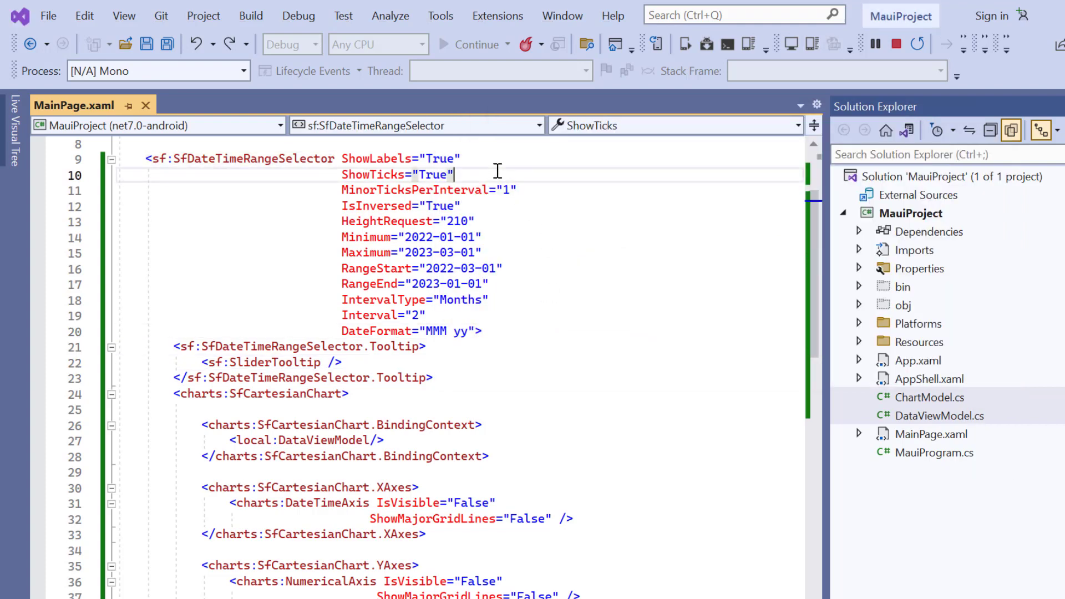
{"action": "key", "text": "Return"}
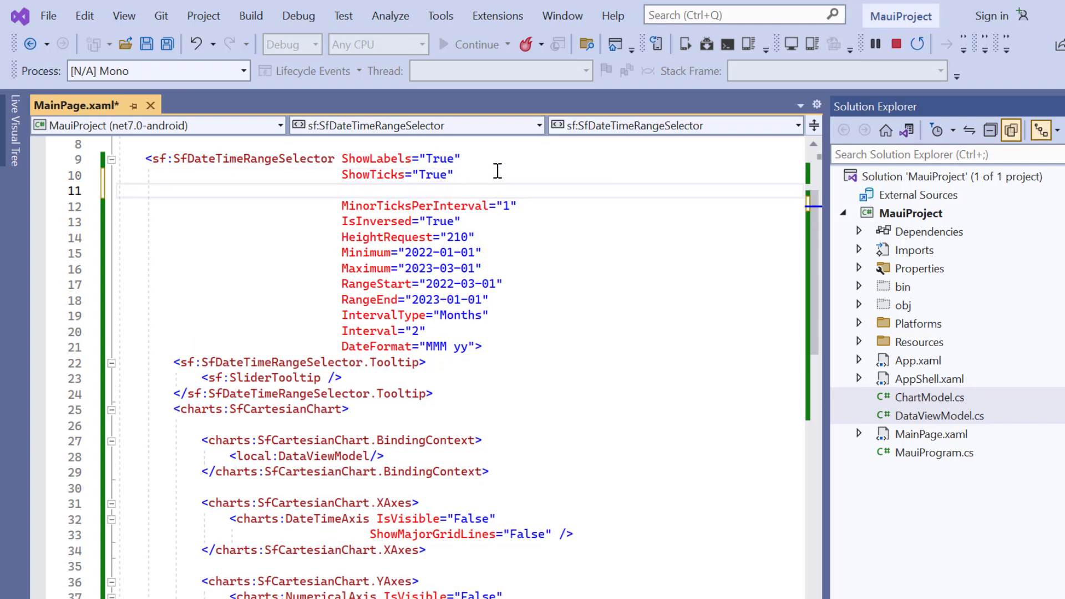
{"action": "type", "text": "Show"}
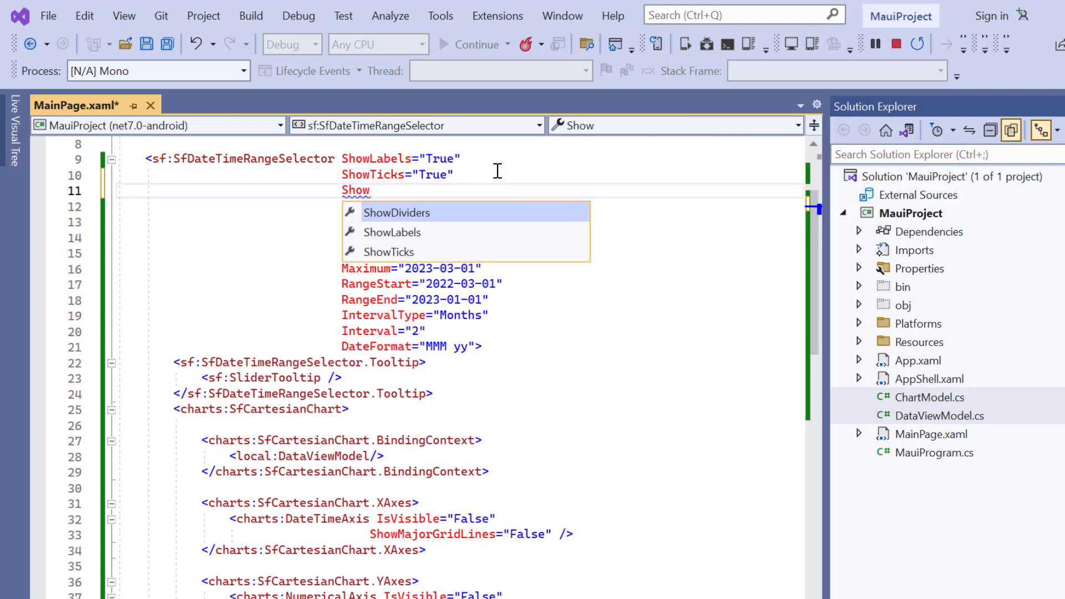
{"action": "type", "text": "D"}
{"action": "key", "text": "Tab"}
{"action": "type", "text": "T"}
{"action": "key", "text": "Tab"}
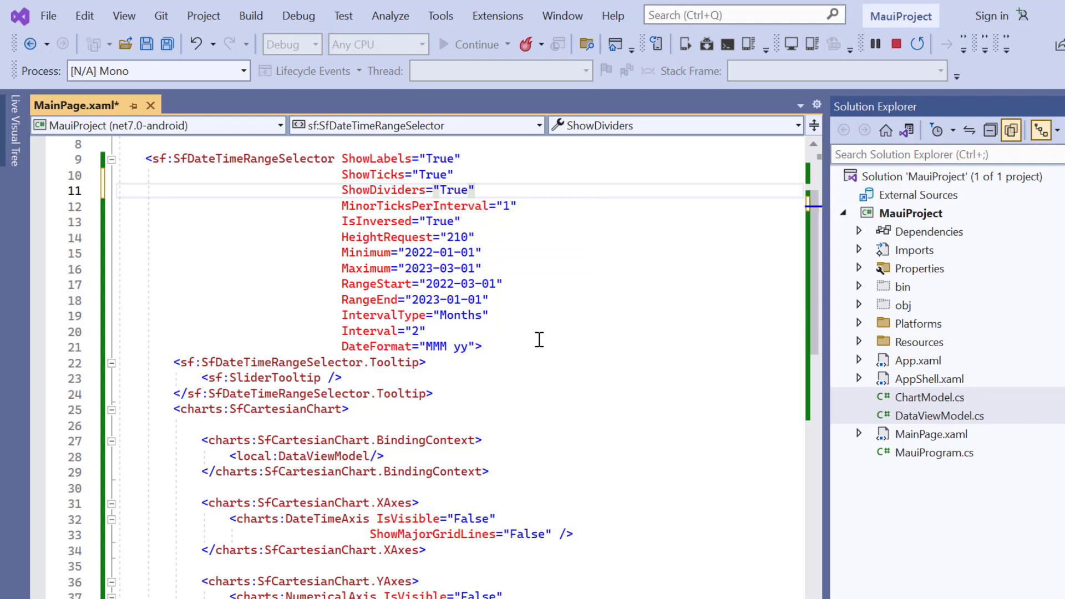
Step: Insert a SfDateTimeRangeSelector.DividerStyle element containing a SliderDividerStyle
{"action": "left_click", "coordinate": [538, 346]}
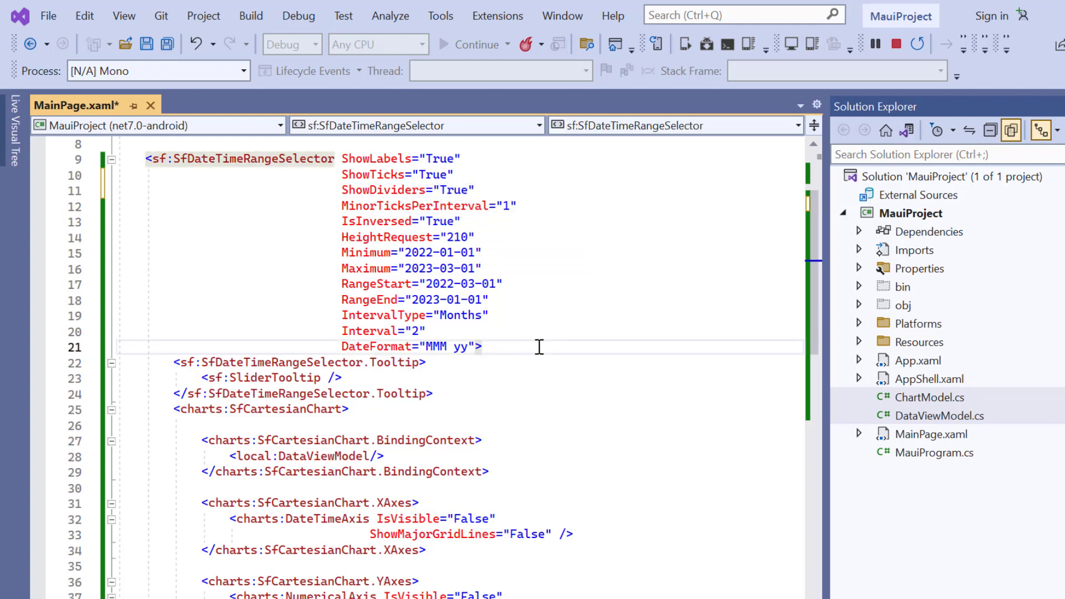
{"action": "key", "text": "Return"}
{"action": "type", "text": "<s"}
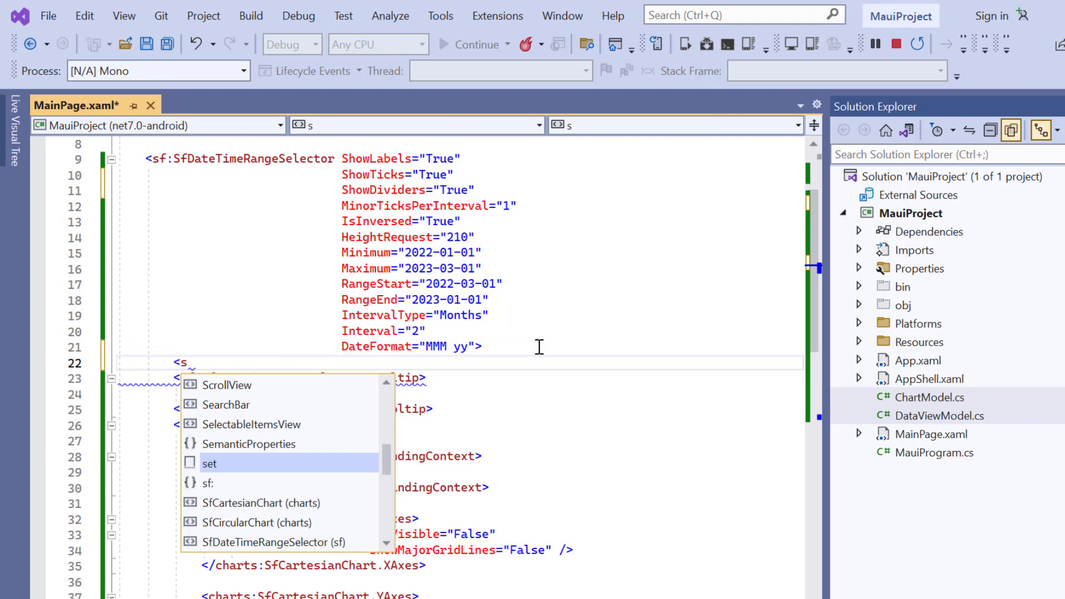
{"action": "type", "text": "f:"}
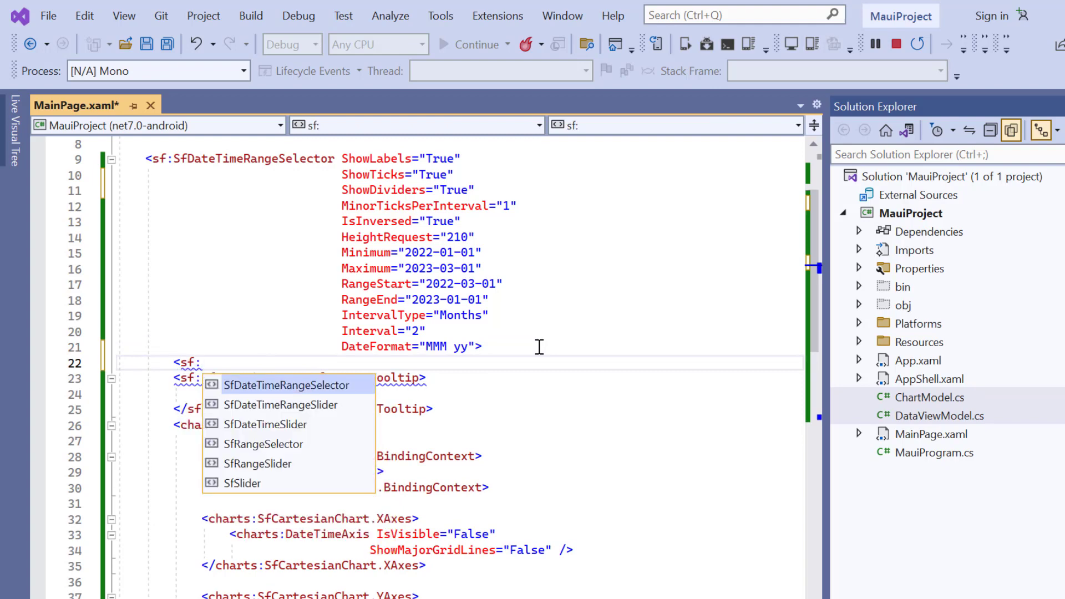
{"action": "key", "text": "Tab"}
{"action": "type", "text": ".Di"}
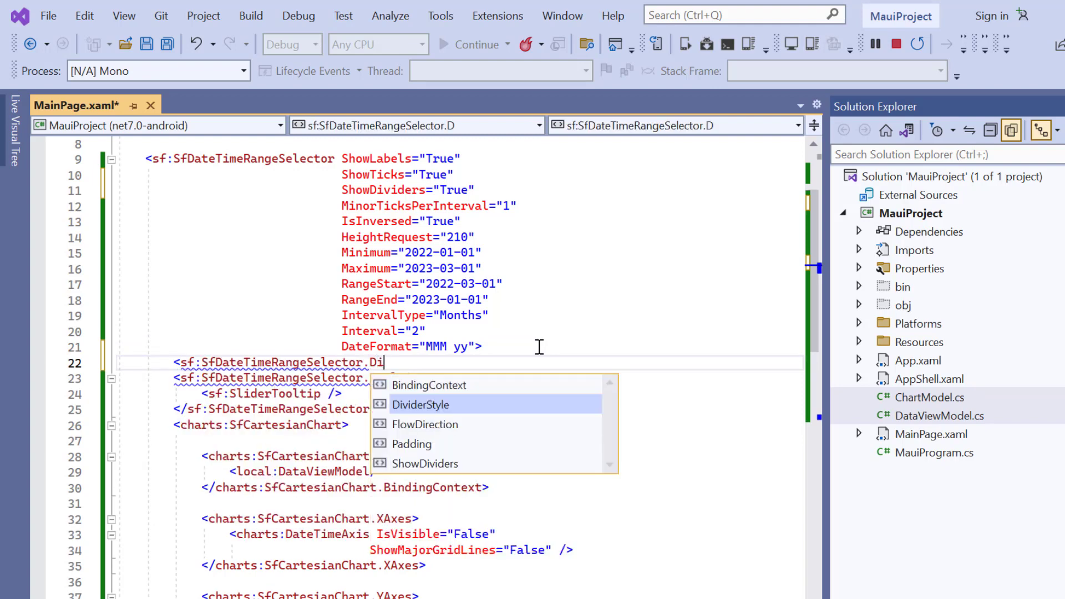
{"action": "type", "text": "vid"}
{"action": "key", "text": "Tab"}
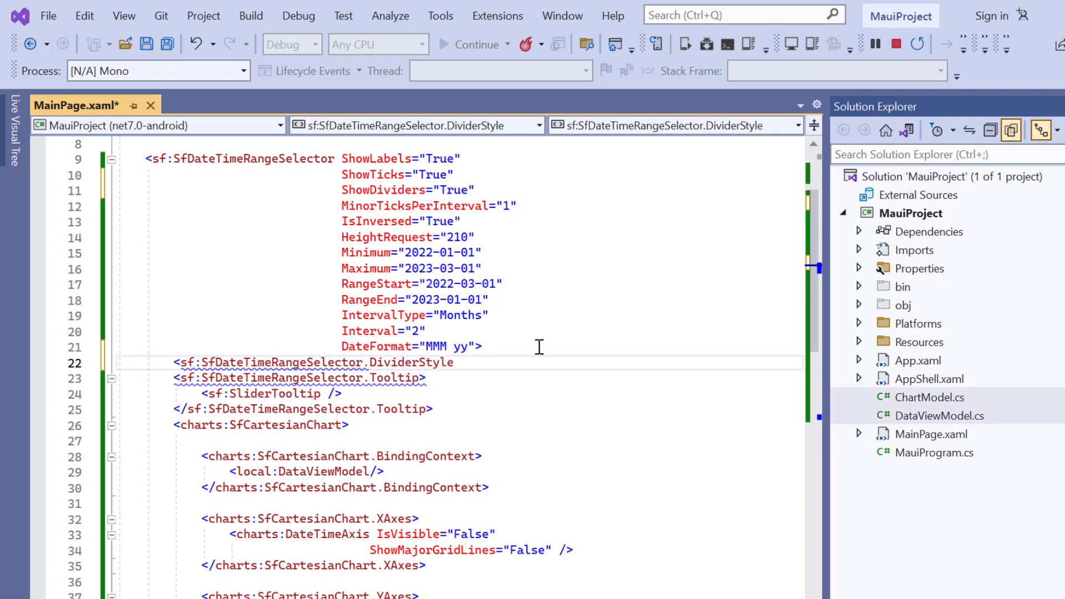
{"action": "type", "text": ">"}
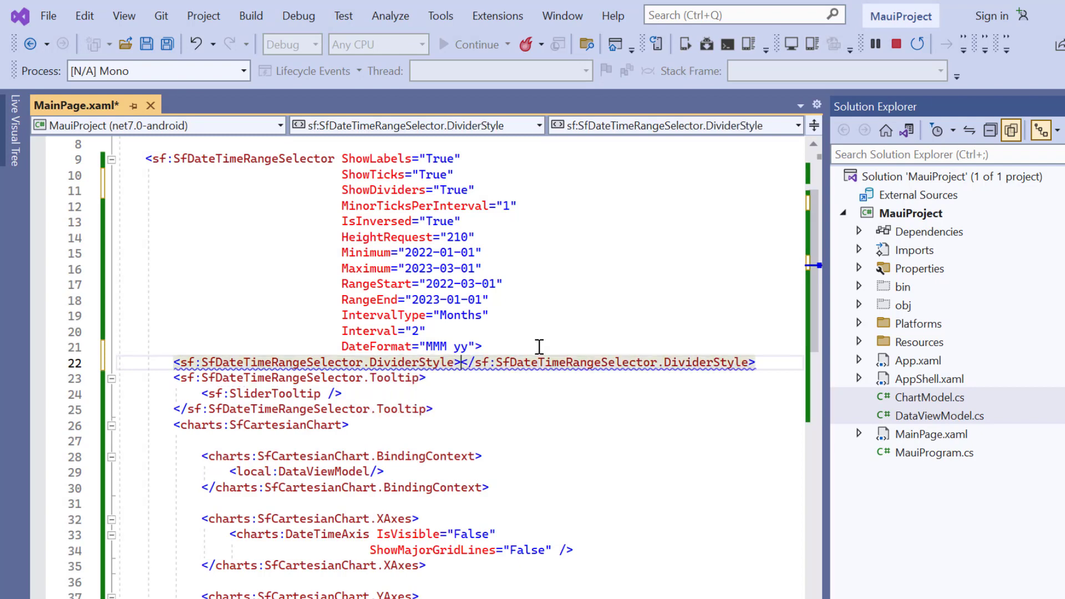
{"action": "key", "text": "Return"}
{"action": "type", "text": "<Sli"}
{"action": "key", "text": "Tab"}
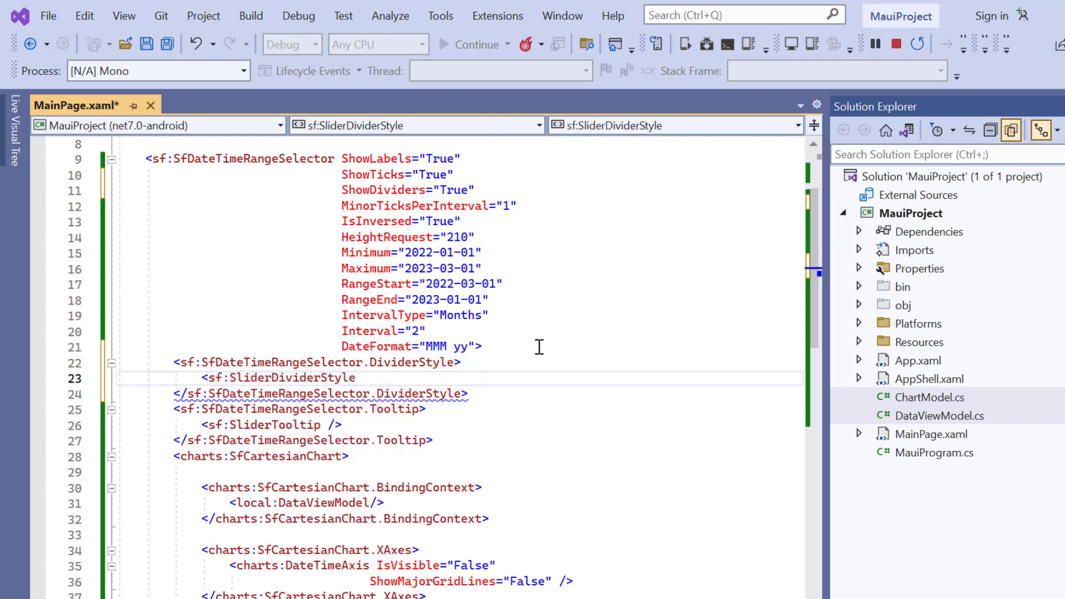
{"action": "type", "text": "/>"}
Step: Give the SliderDividerStyle ActiveRadius 4 and InactiveRadius 6, and save the page
{"action": "key", "text": "Left"}
{"action": "key", "text": "Left"}
{"action": "type", "text": "Act"}
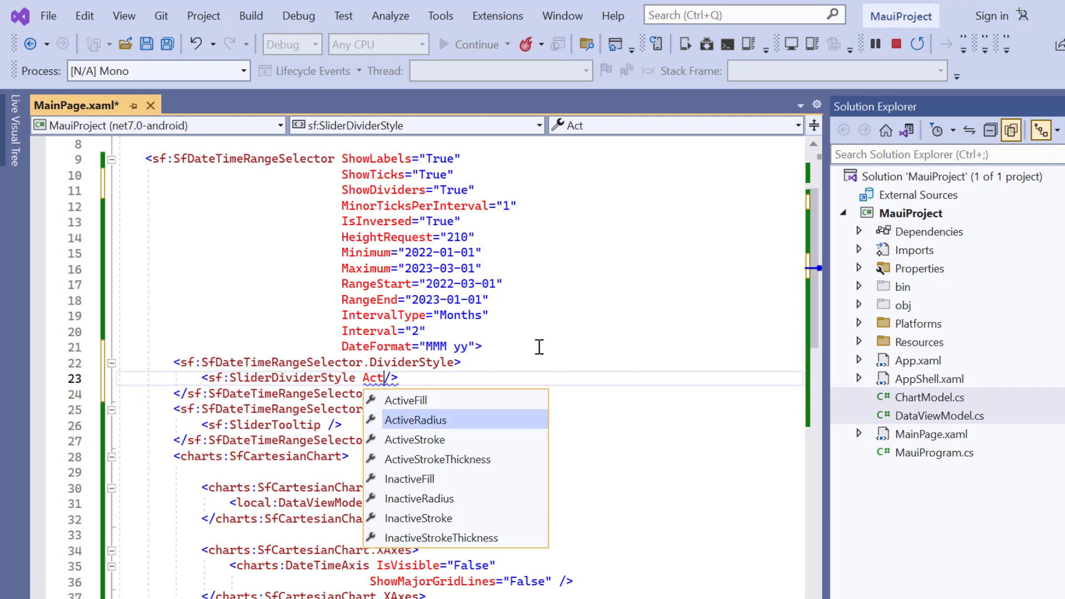
{"action": "key", "text": "Tab"}
{"action": "type", "text": "4"}
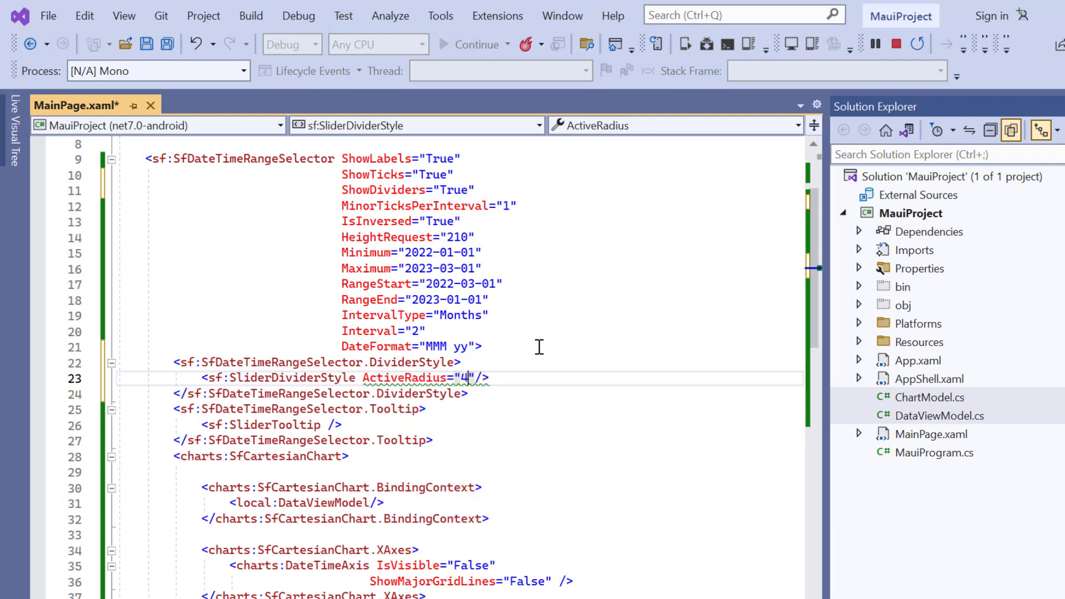
{"action": "key", "text": "Right"}
{"action": "type", "text": "In"}
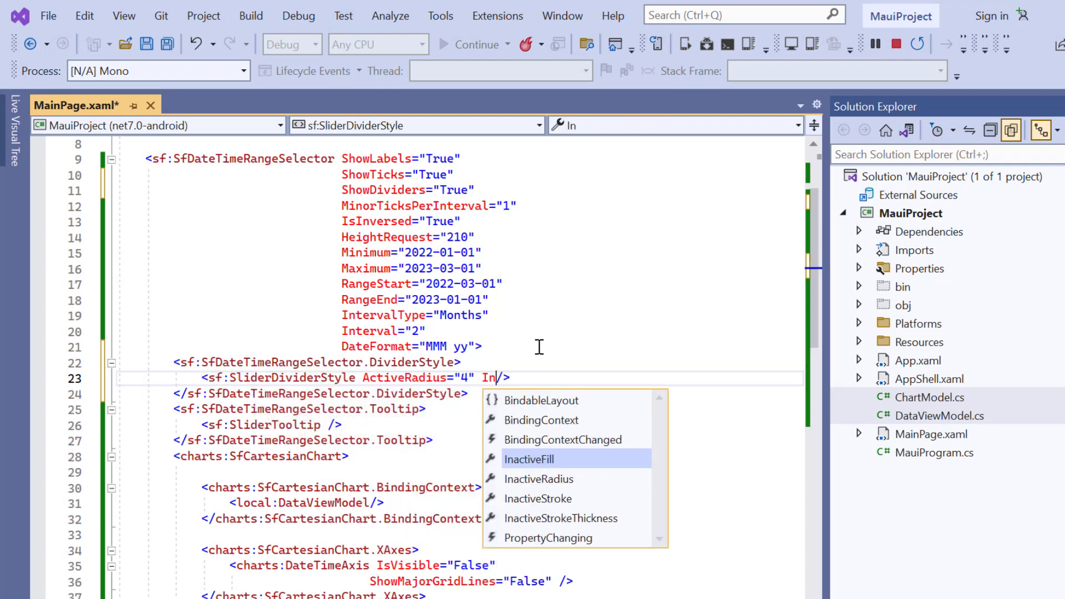
{"action": "key", "text": "Down"}
{"action": "key", "text": "Tab"}
{"action": "type", "text": "6"}
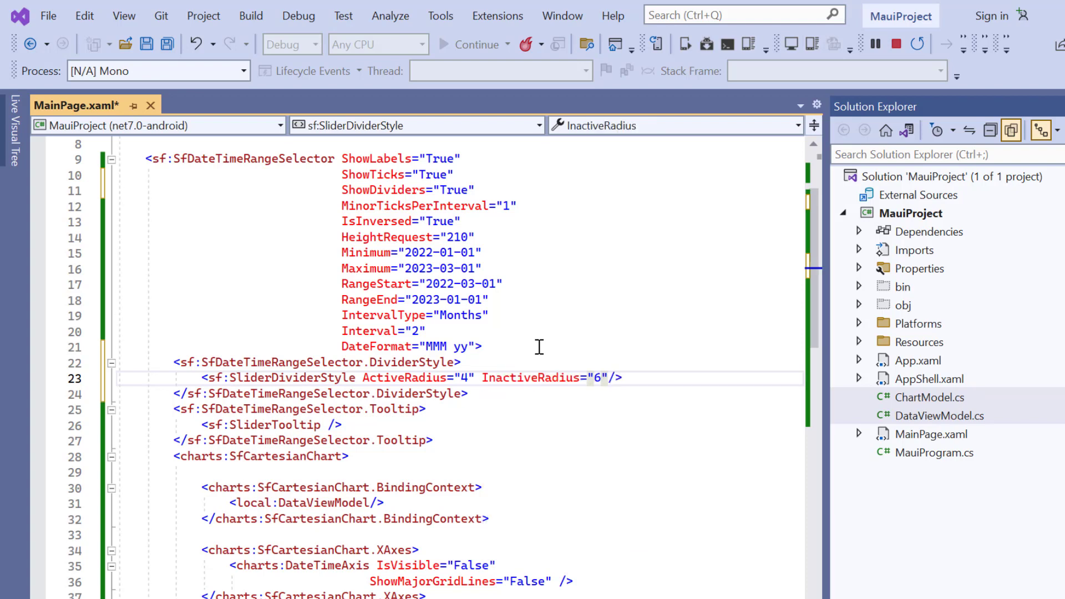
{"action": "key", "text": "ctrl+s"}
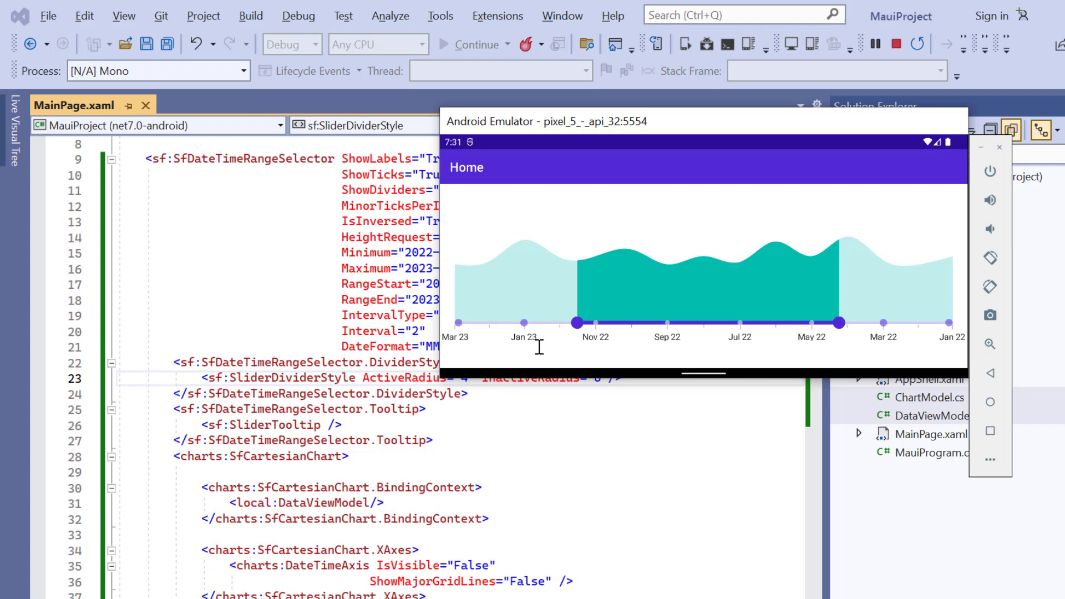
Step: Add StepDuration="0,2" below MinorTicksPerInterval and save MainPage.xaml
{"action": "left_click", "coordinate": [336, 208]}
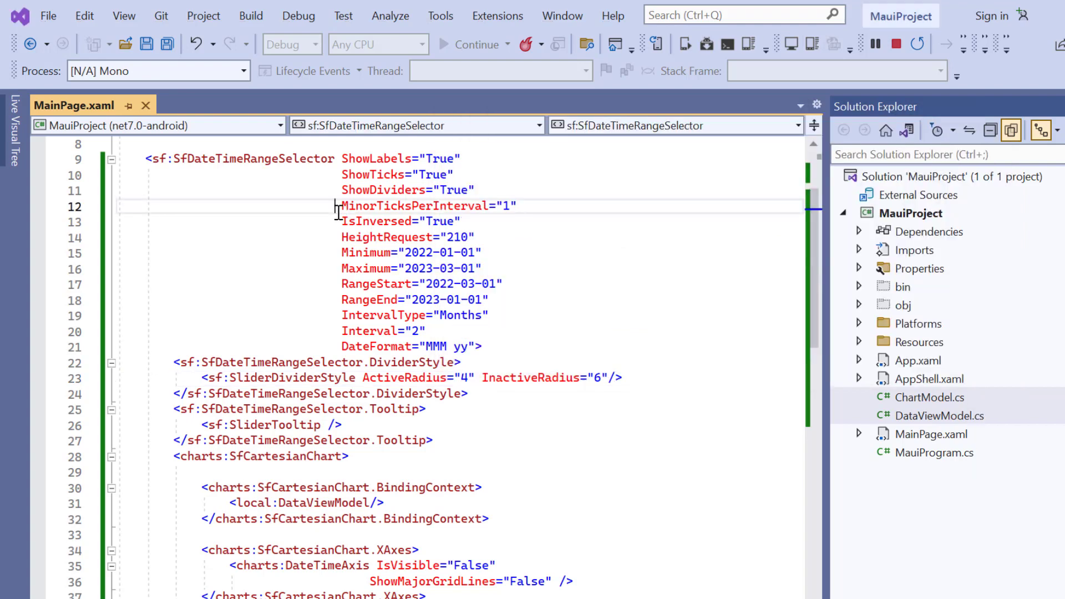
{"action": "left_click", "coordinate": [525, 207]}
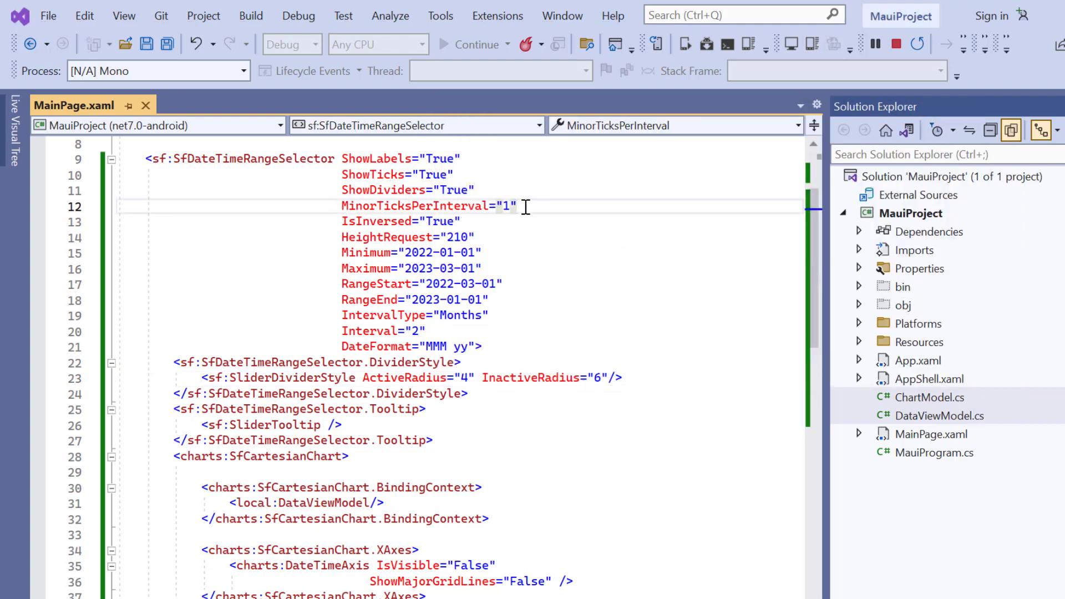
{"action": "key", "text": "Return"}
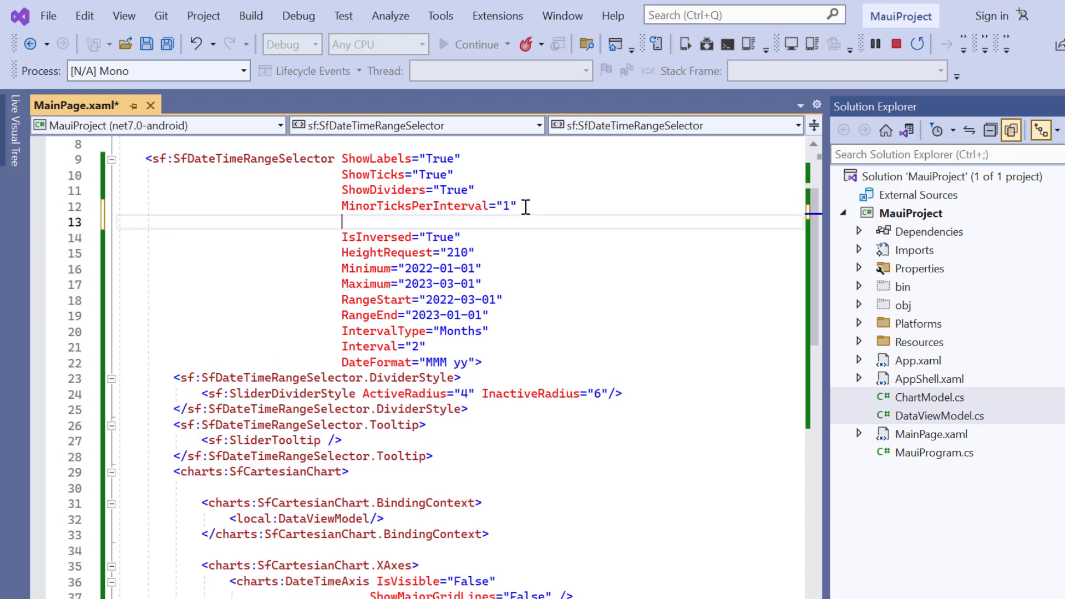
{"action": "type", "text": "Ste"}
{"action": "key", "text": "Tab"}
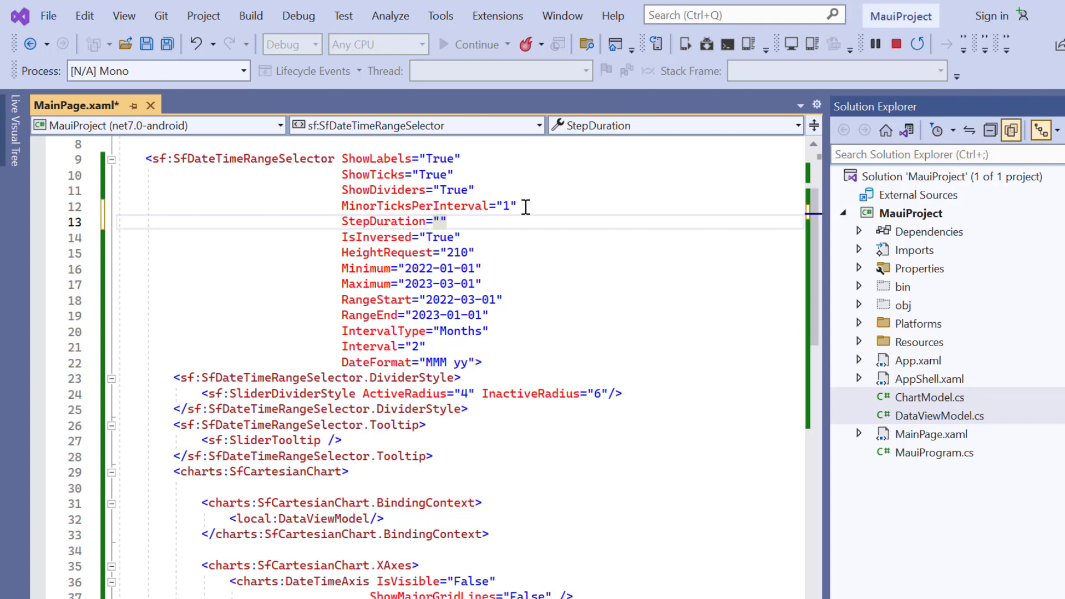
{"action": "type", "text": "0,2"}
{"action": "key", "text": "ctrl+s"}
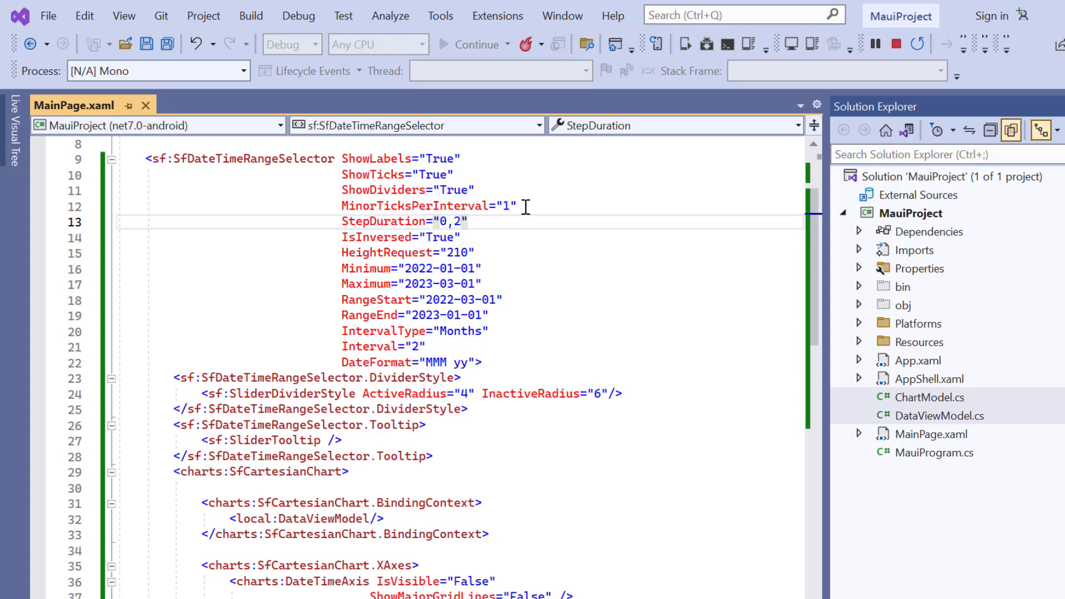
Step: In the reloaded app, drag the left thumb so the range snaps to start at Jul 22
{"action": "key", "text": "alt+Tab"}
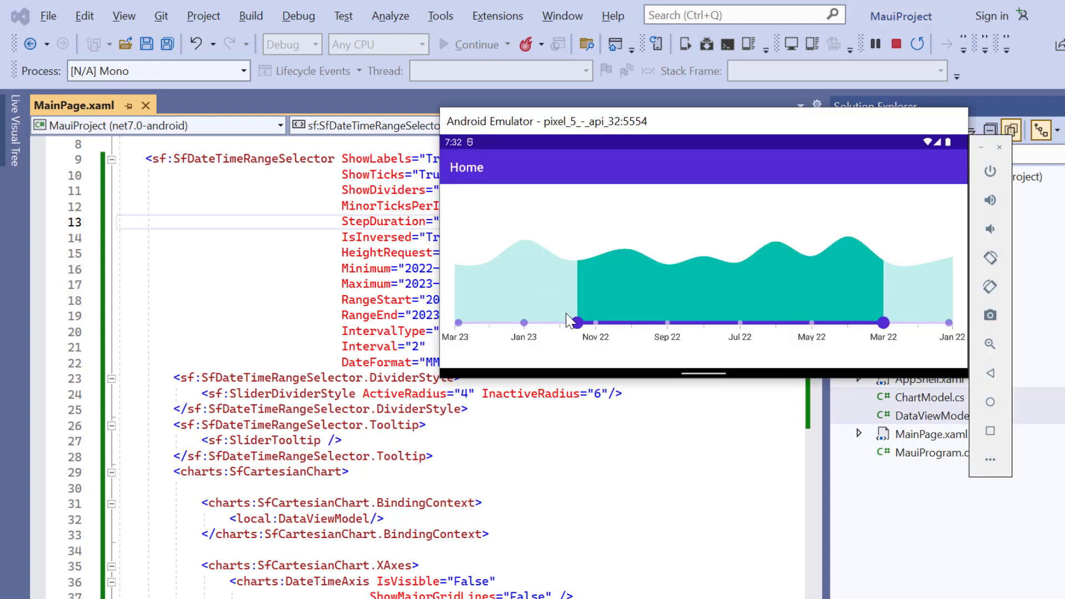
{"action": "mouse_move", "coordinate": [576, 323]}
{"action": "left_mouse_down"}
{"action": "mouse_move", "coordinate": [712, 333]}
{"action": "mouse_move", "coordinate": [725, 349]}
{"action": "left_mouse_up"}
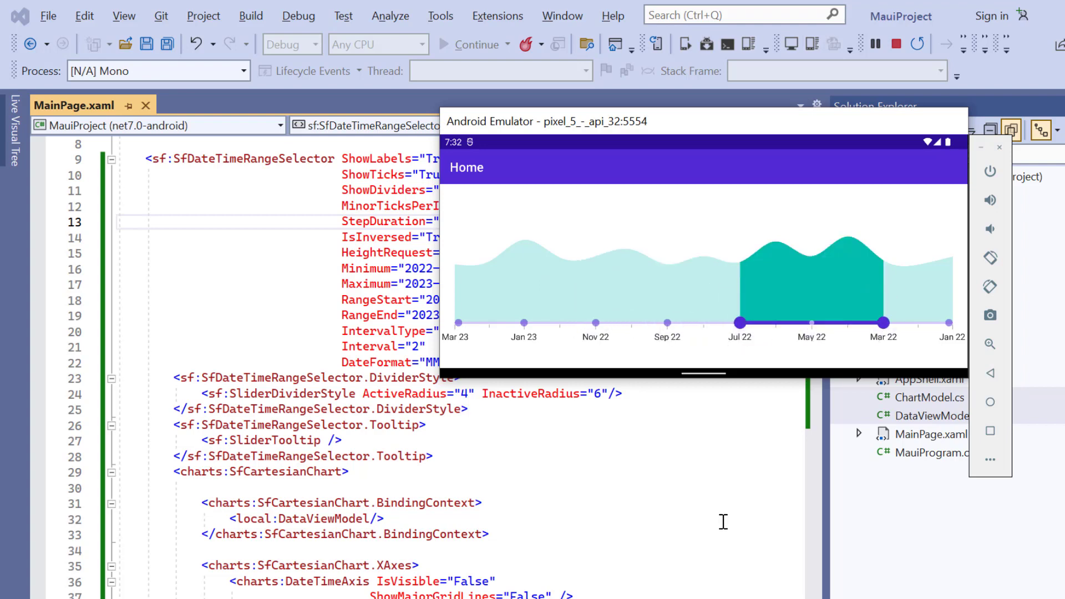